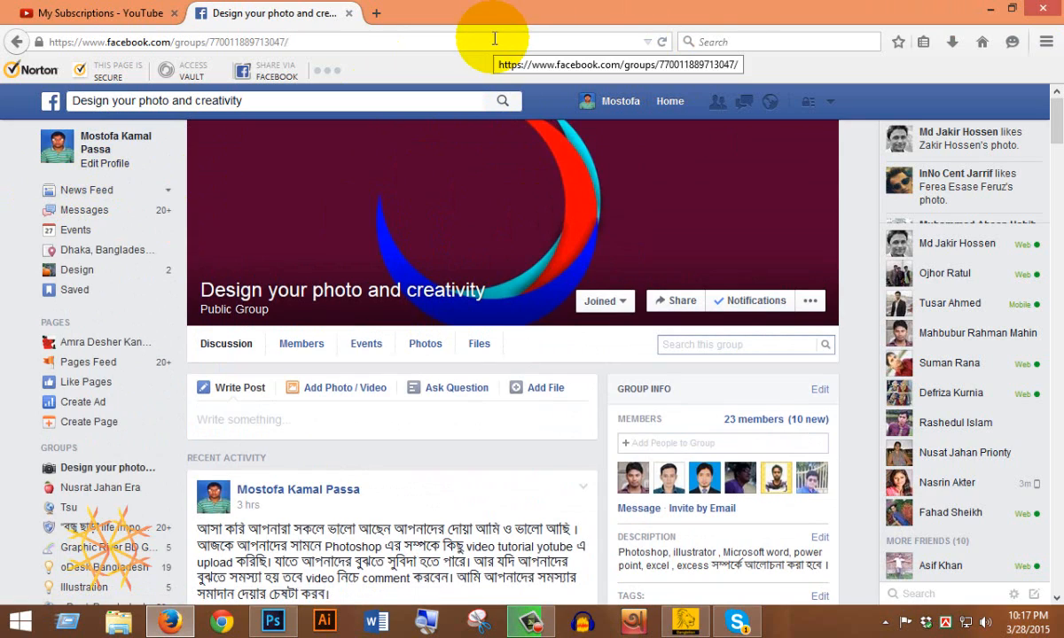
Browse back through the design group's older Facebook posts, then move to the YouTube channel tab.
scroll(408, 218, "down", 9)
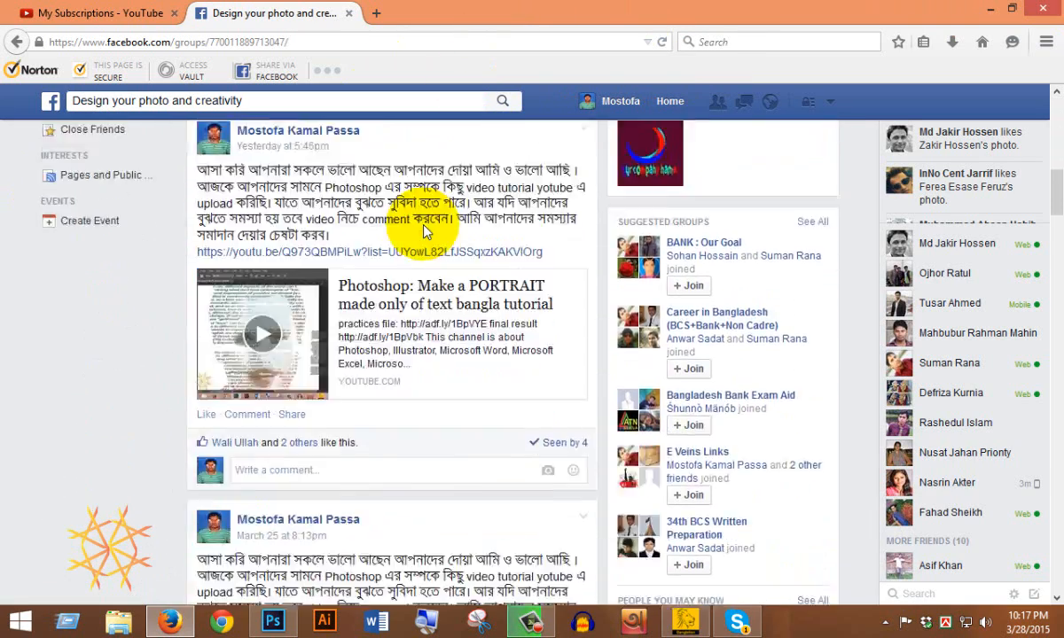
scroll(423, 232, "down", 10)
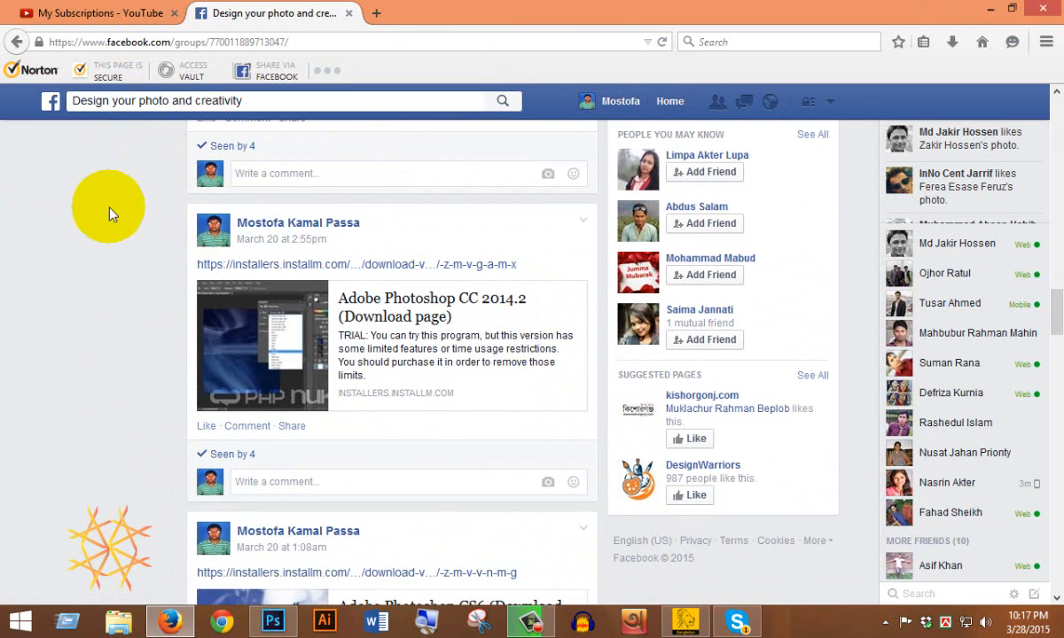
scroll(406, 416, "down", 2)
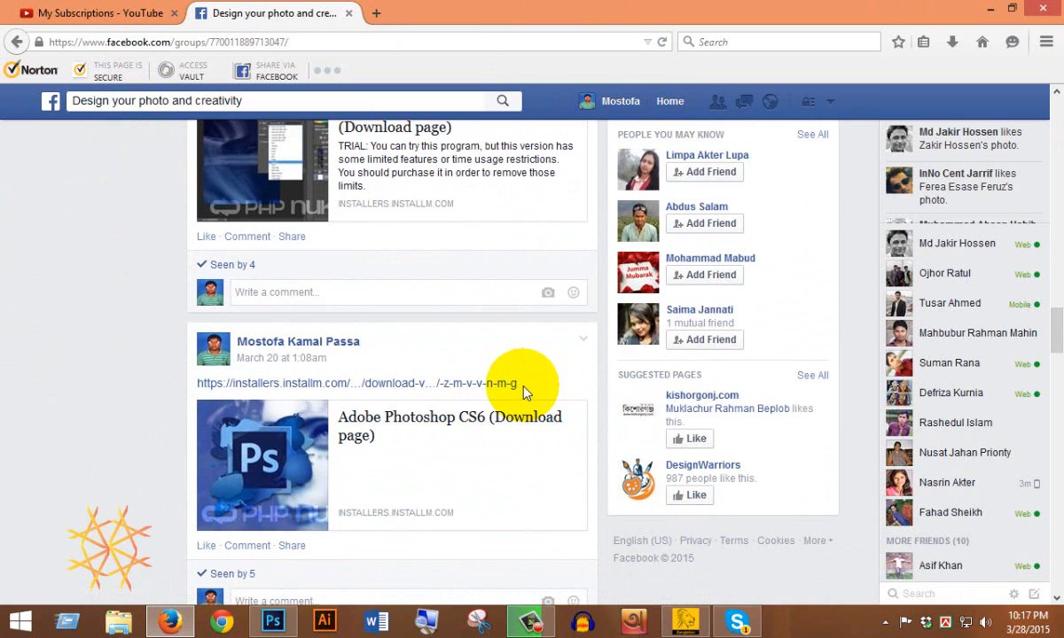
scroll(346, 393, "up", 2)
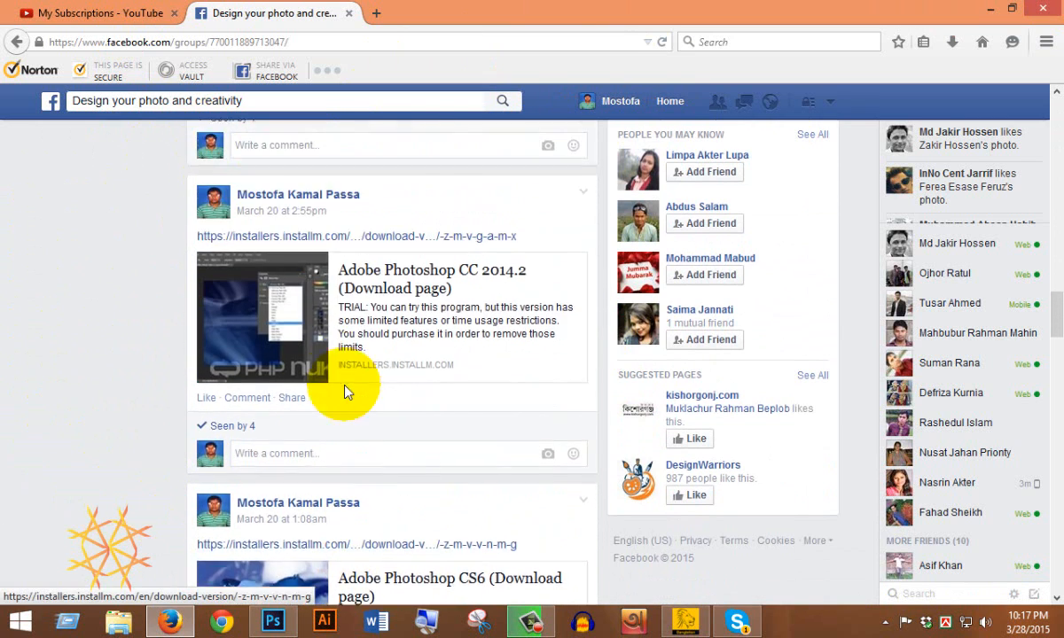
scroll(346, 390, "up", 3)
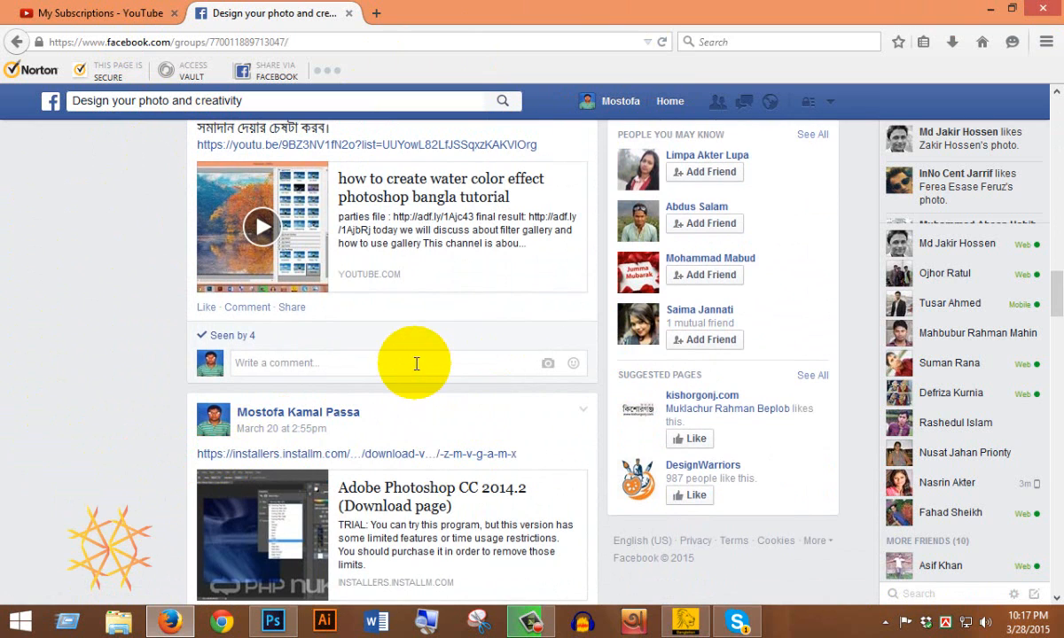
scroll(416, 365, "down", 5)
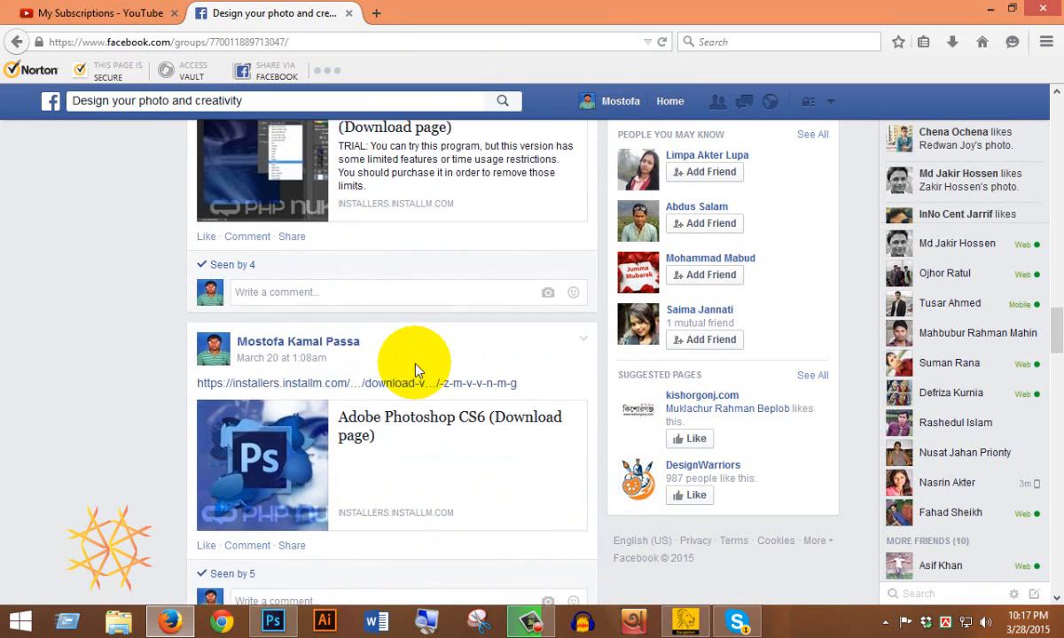
scroll(416, 370, "down", 3)
scroll(414, 370, "up", 8)
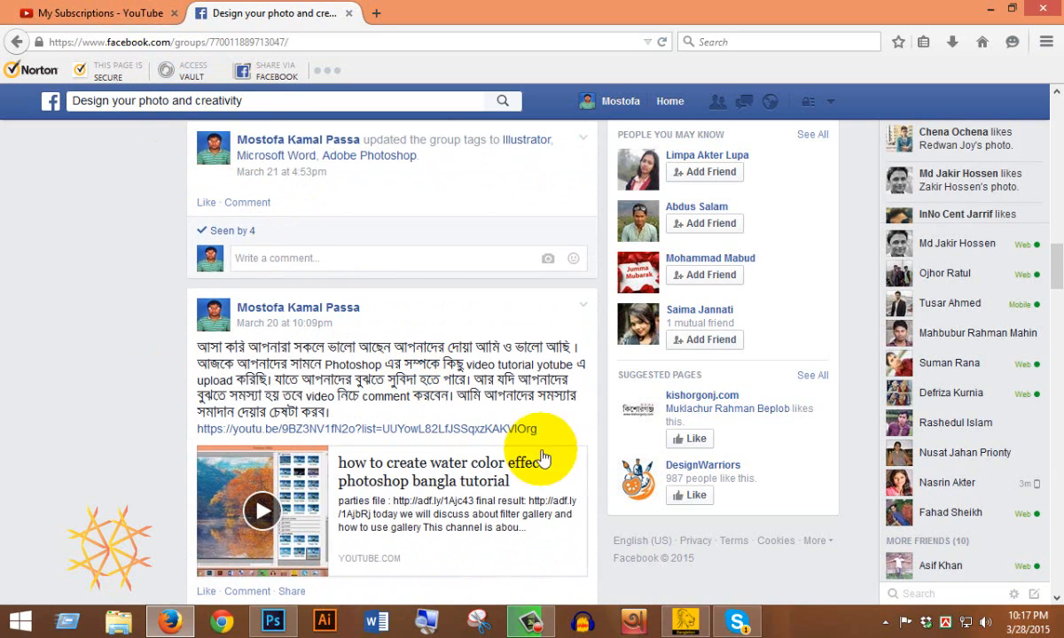
key("ctrl+Tab")
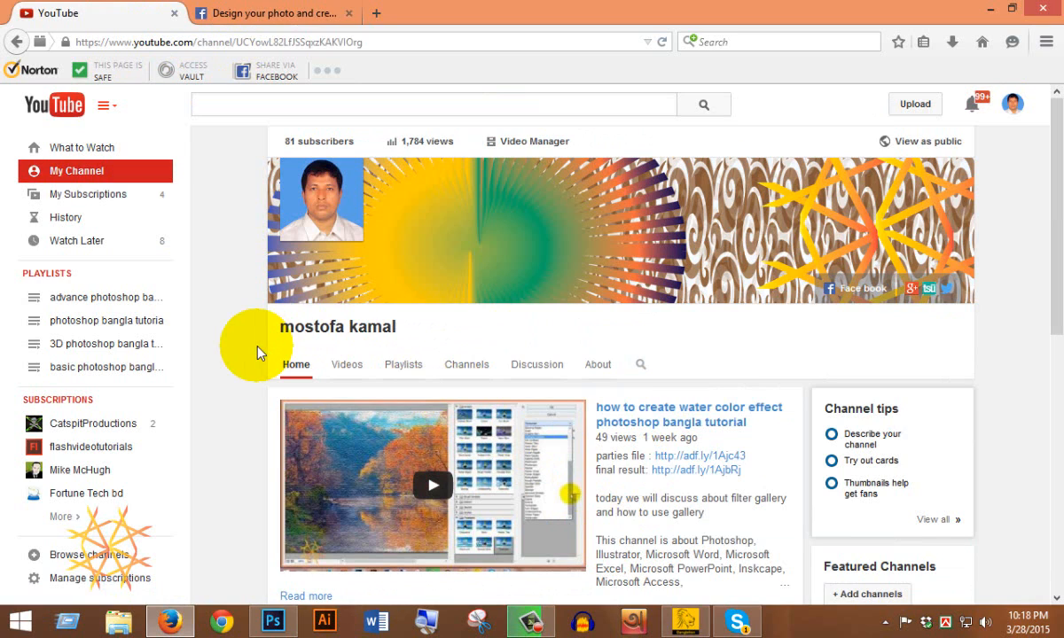
Browse the YouTube channel's uploads, then return to the top of the Facebook group feed.
scroll(258, 352, "down", 3)
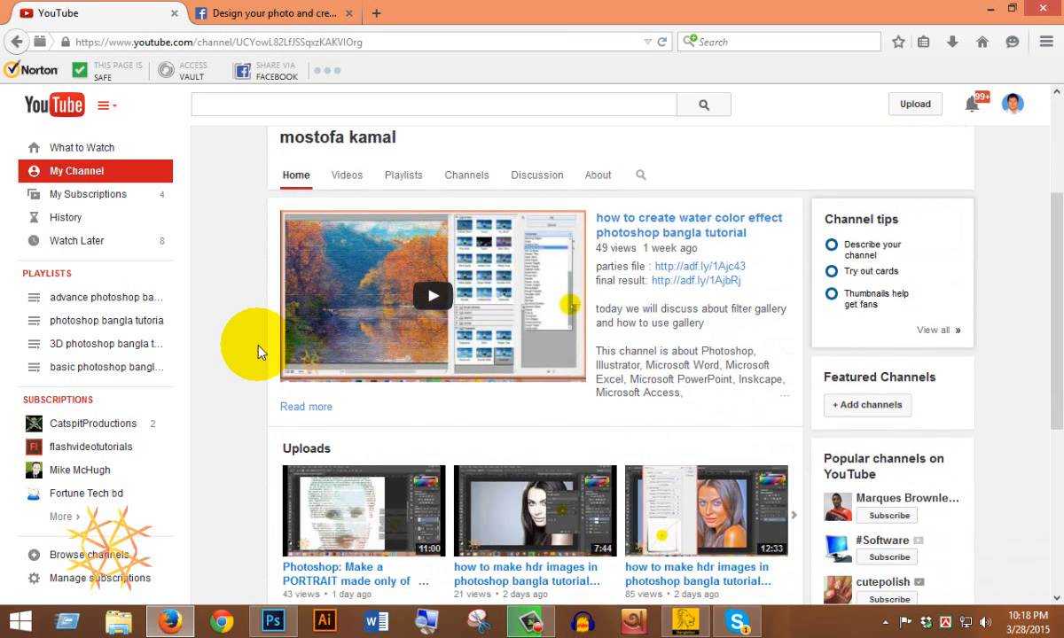
scroll(258, 352, "down", 1)
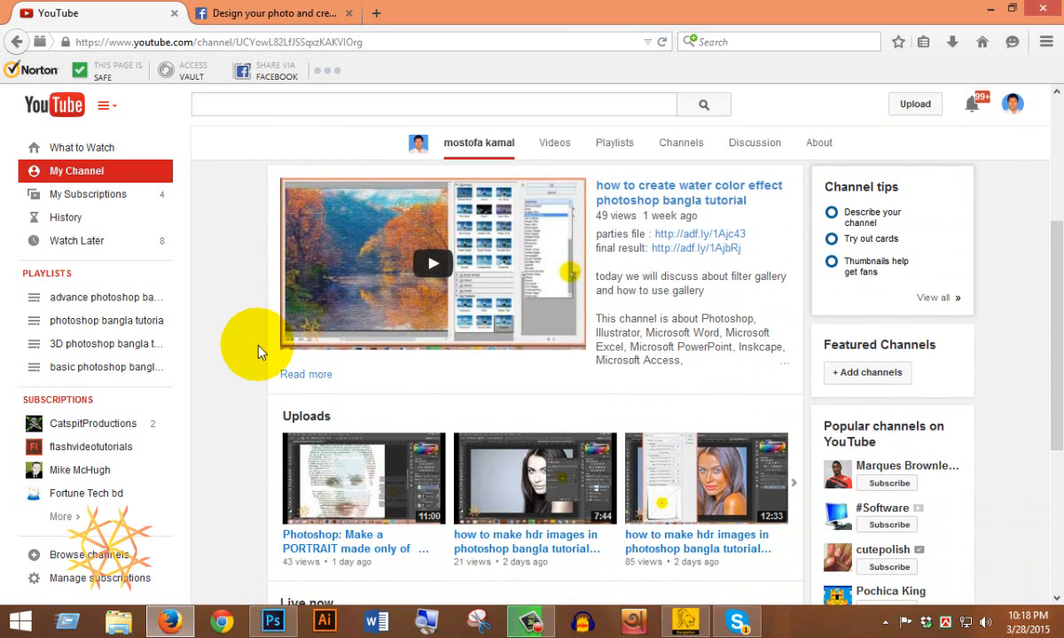
scroll(258, 352, "down", 5)
left_click(298, 18)
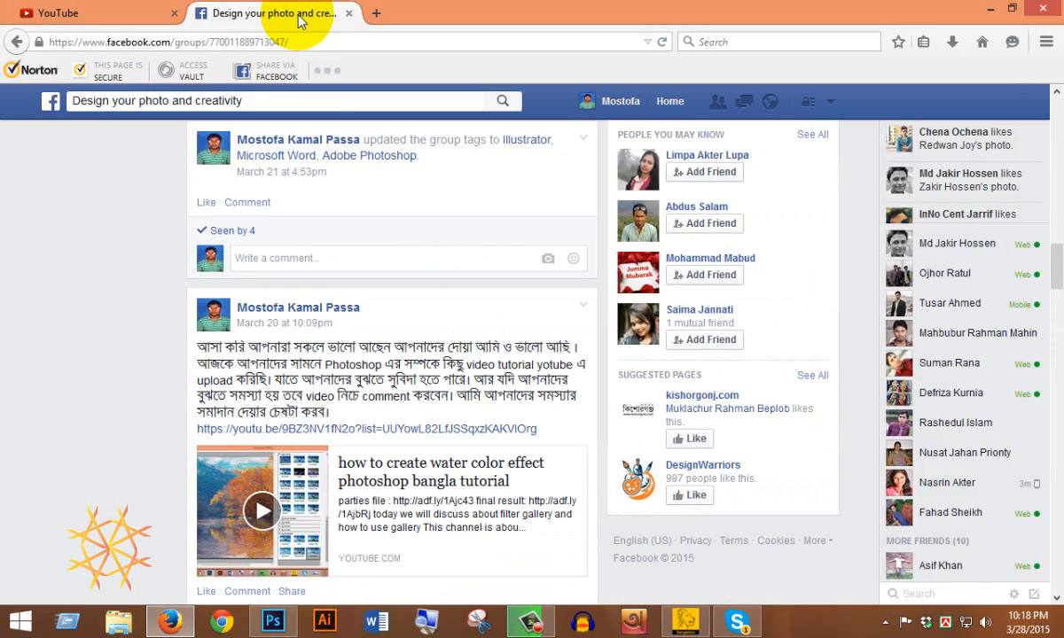
scroll(308, 373, "up", 10)
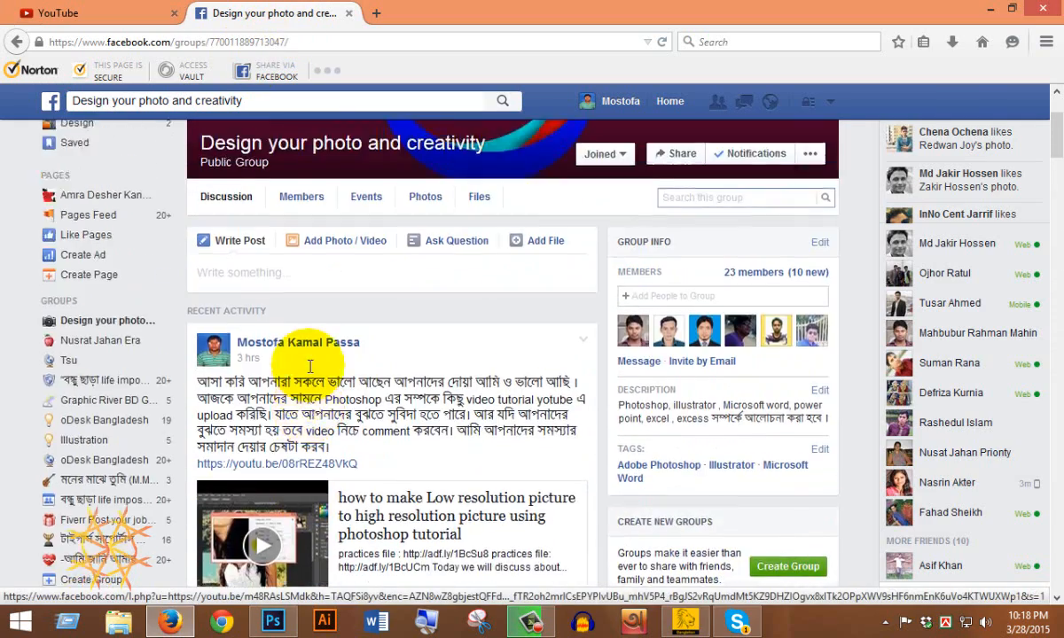
scroll(309, 366, "up", 2)
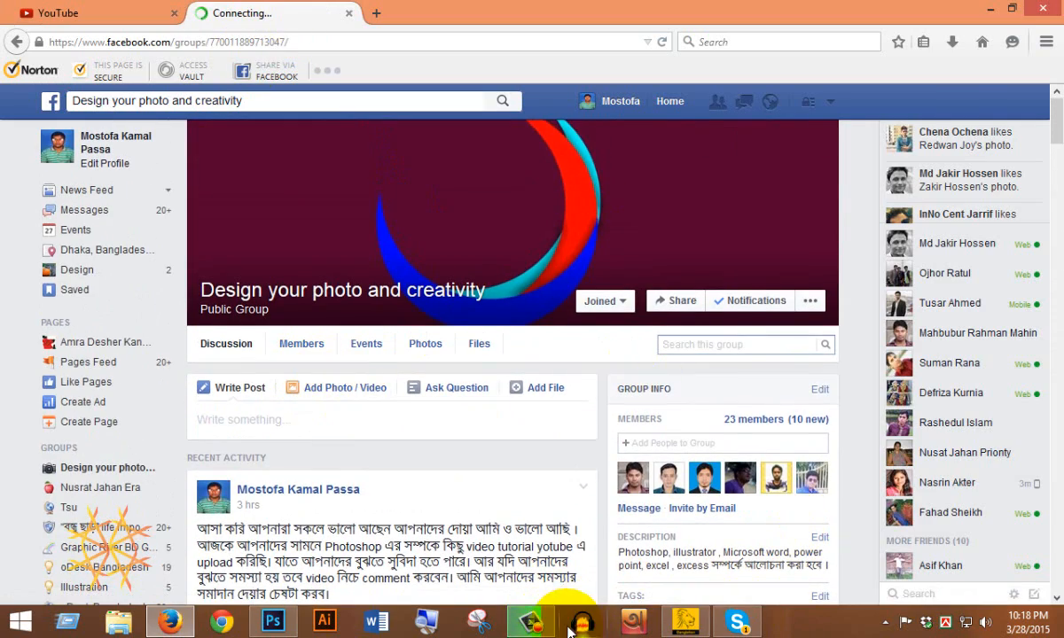
Bring up the Untitled-1 Photoshop document with the outlined name artwork.
left_click(532, 623)
left_click(549, 623)
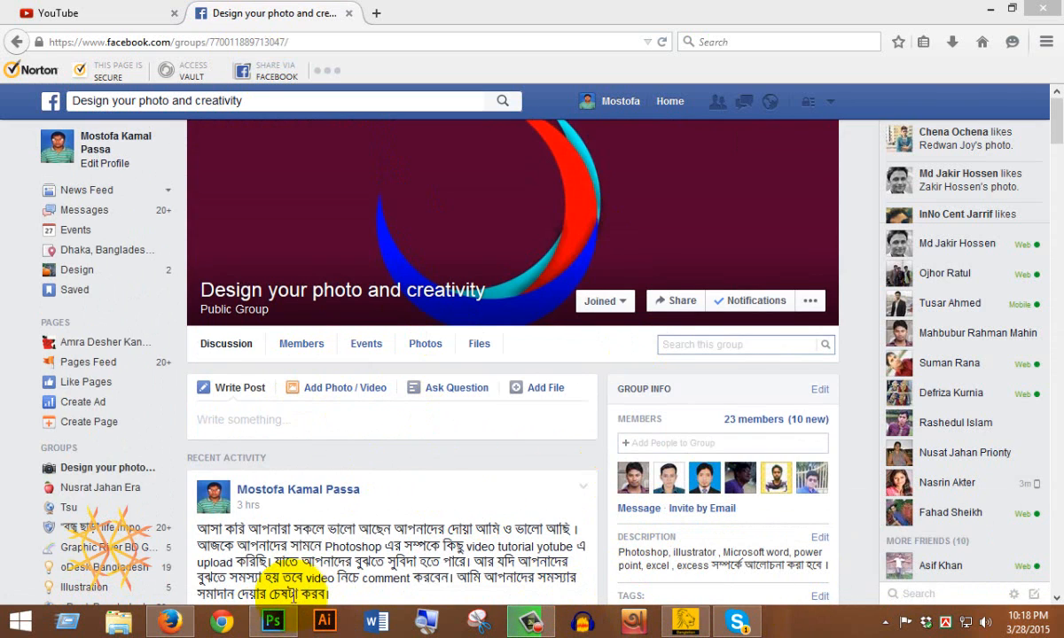
left_click(272, 620)
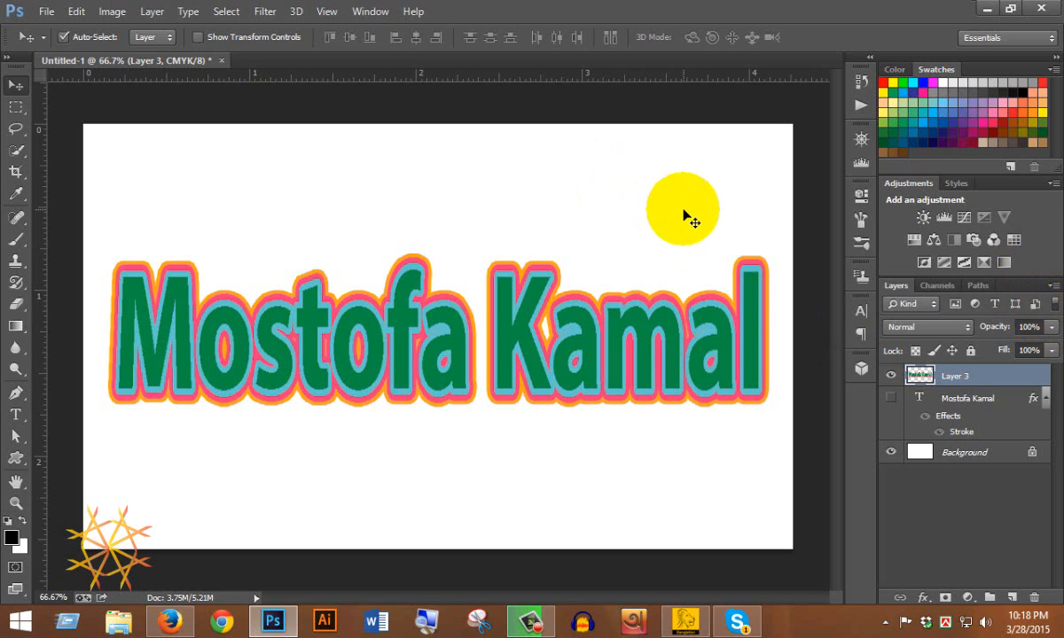
Hide Layer 3, show the name text layer, and recolour its stroke to cyan 00f2ff.
left_click(891, 376)
left_click(892, 400)
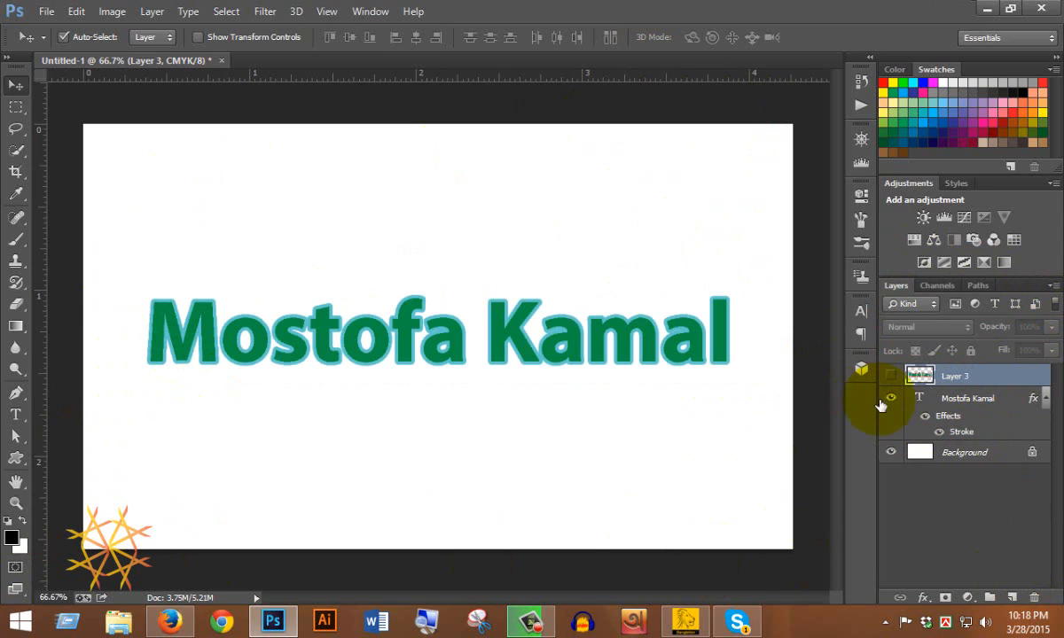
double_click(960, 433)
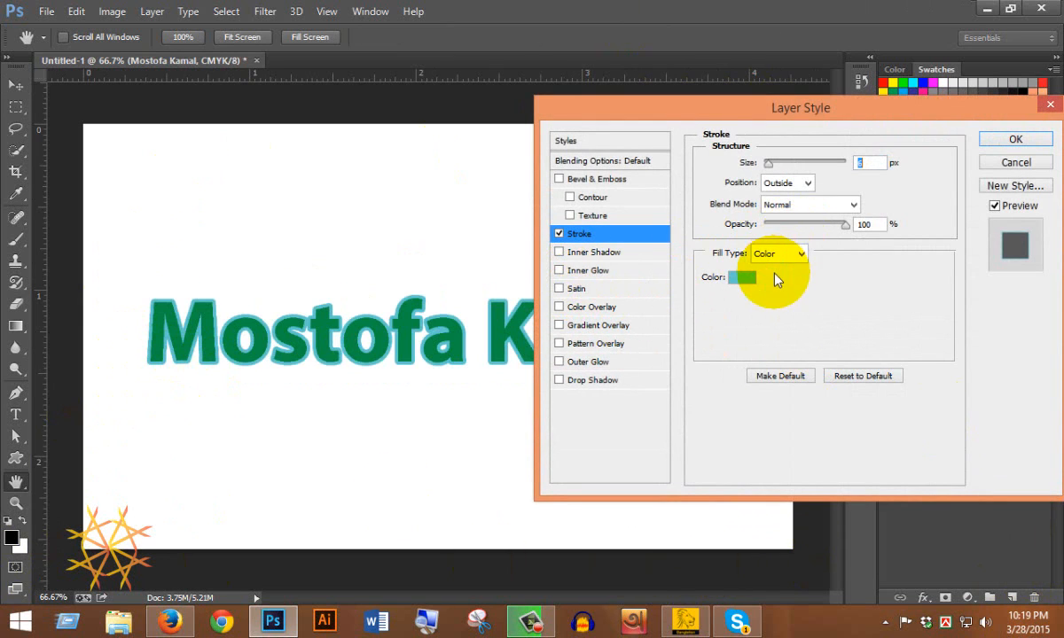
left_click(739, 278)
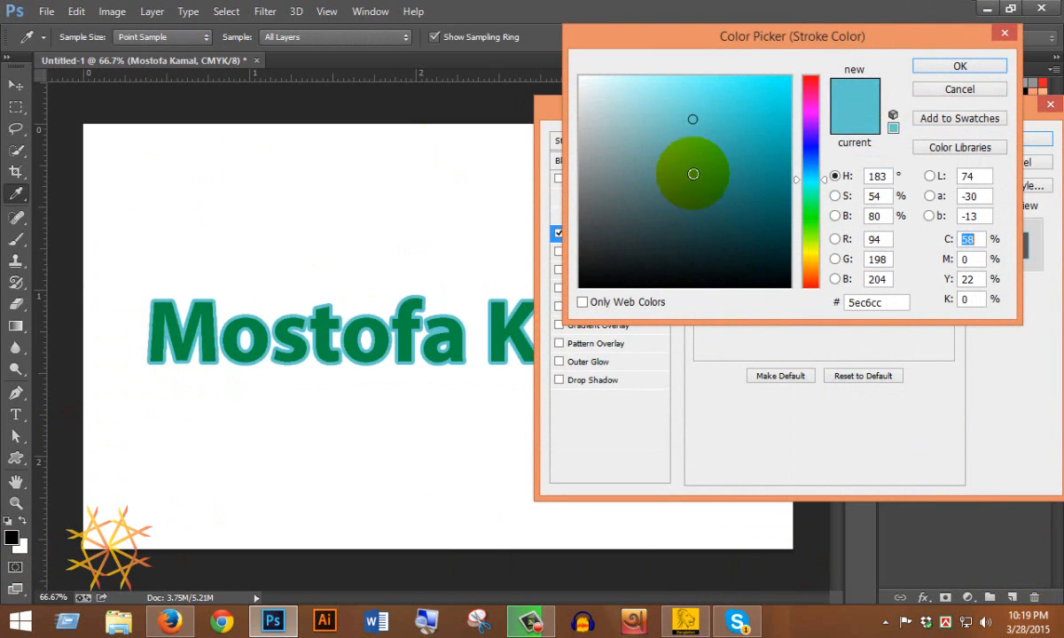
left_click_drag(789, 93, 791, 73)
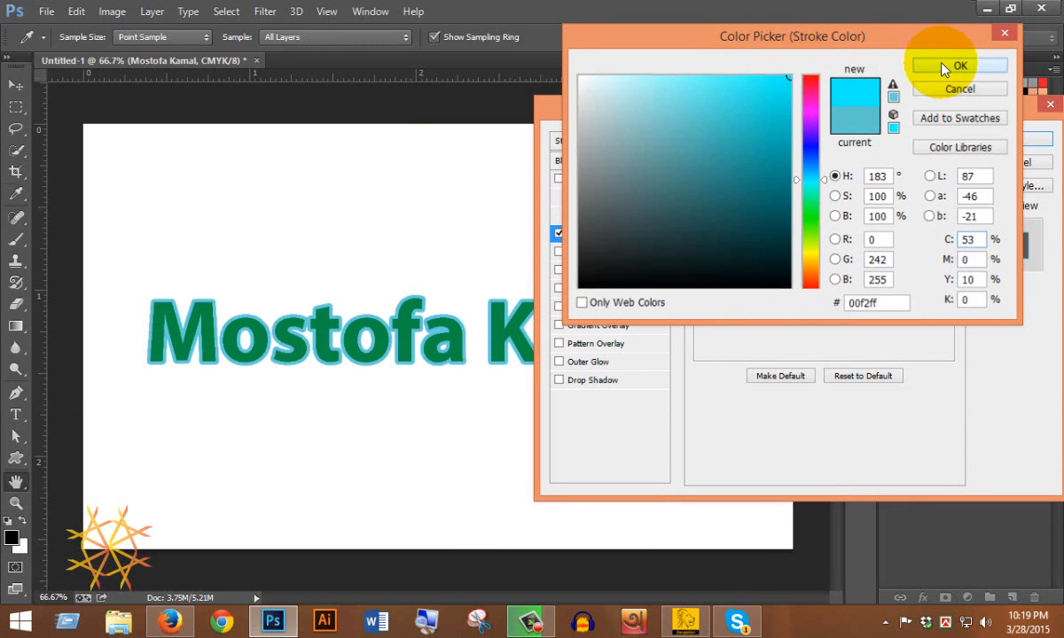
left_click(931, 66)
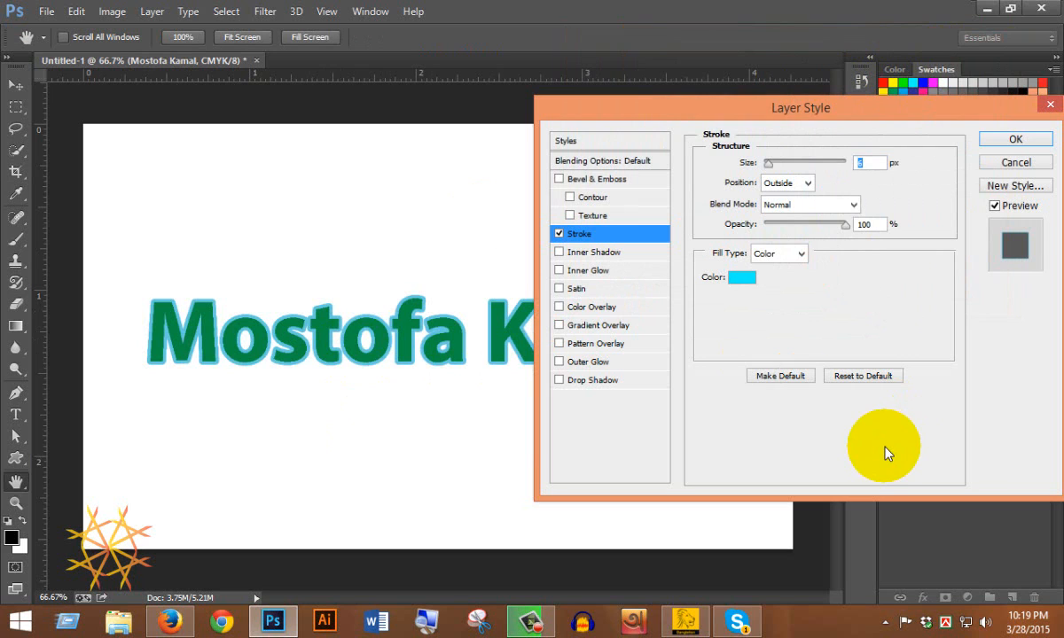
left_click(1018, 139)
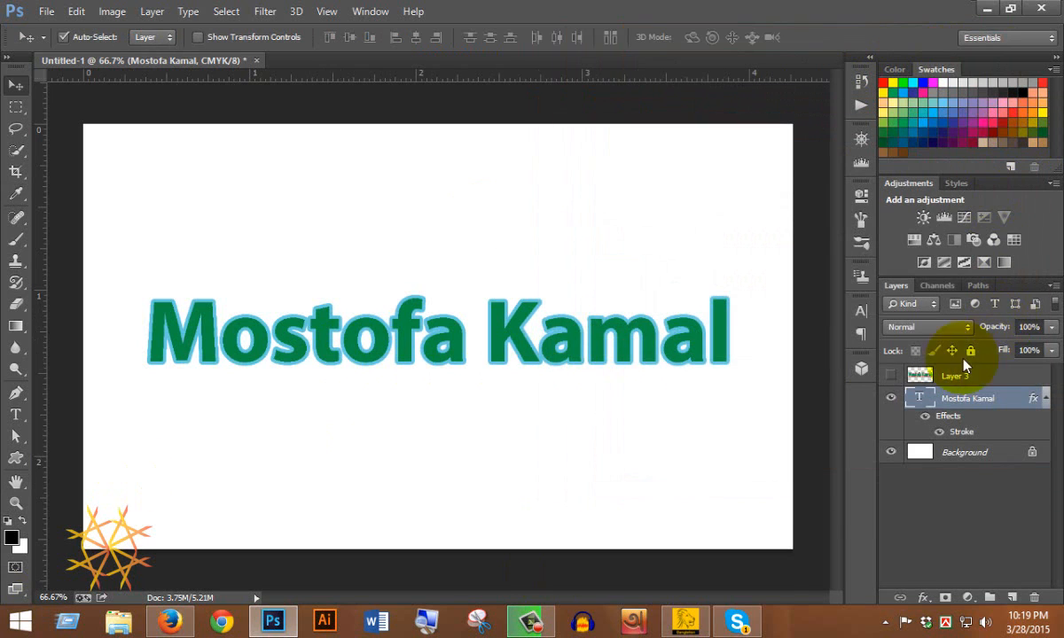
Make Layer 3 visible again and hide the cyan-outlined text layer beneath it.
left_click(891, 377)
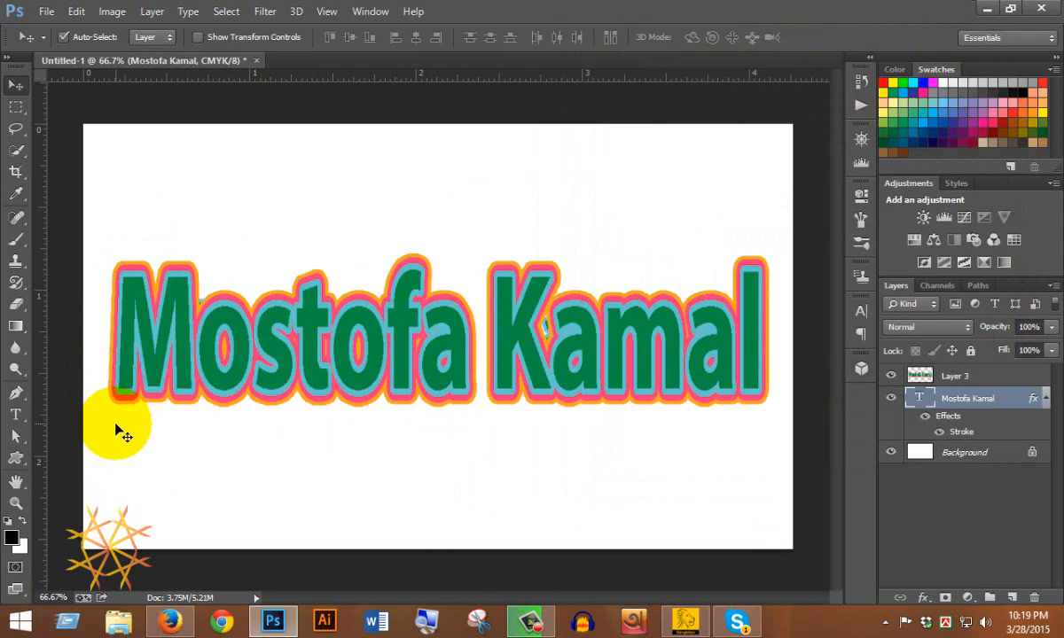
left_click(891, 400)
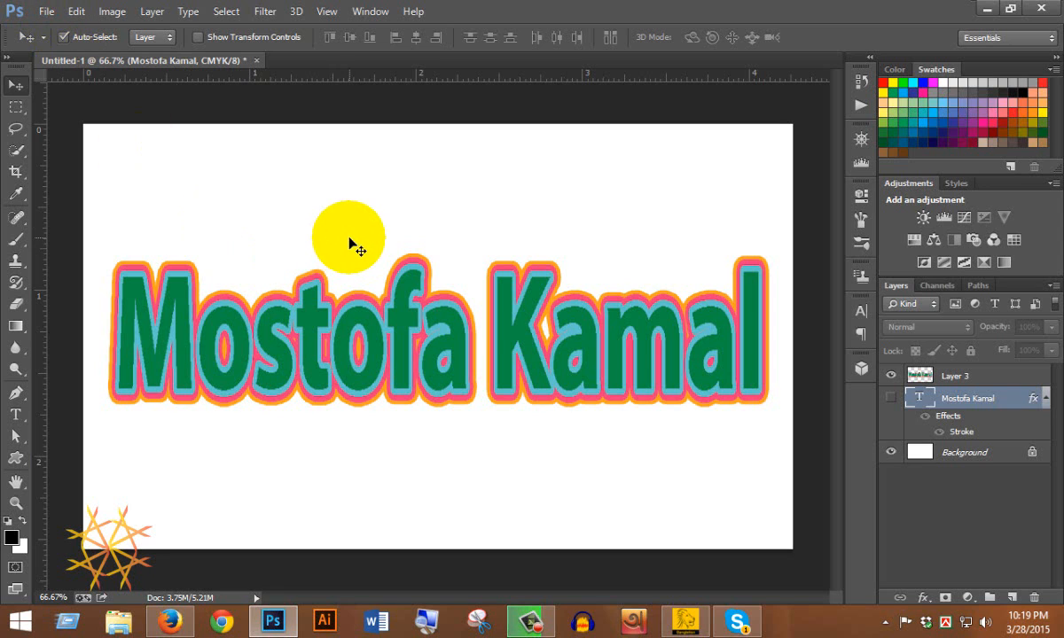
left_click(44, 13)
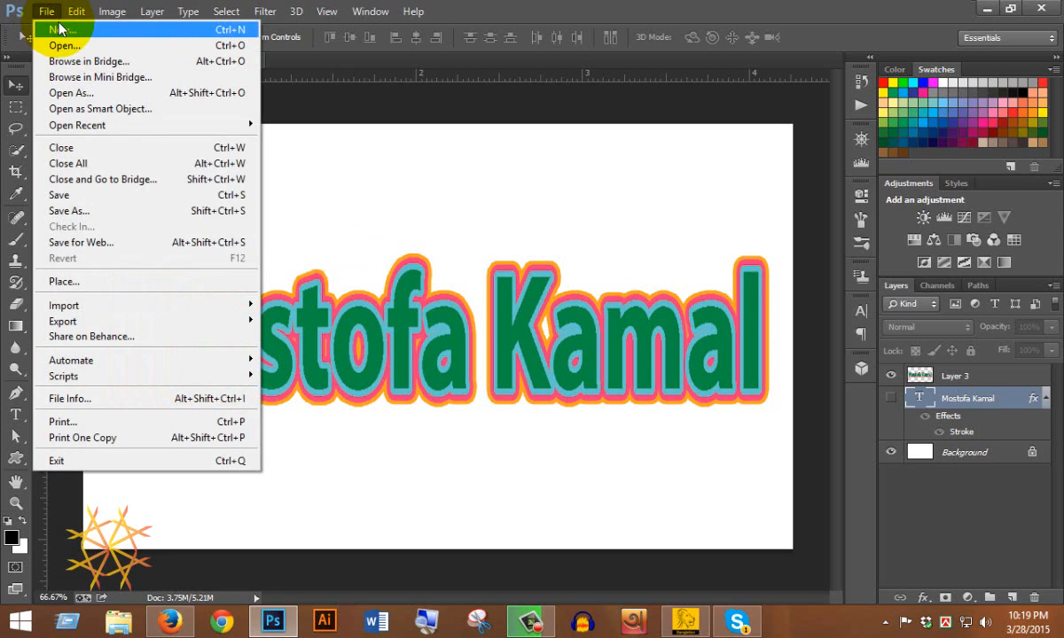
Create a 1280×768 px, 300 ppi RGB document named mostofa with square pixels.
left_click(96, 32)
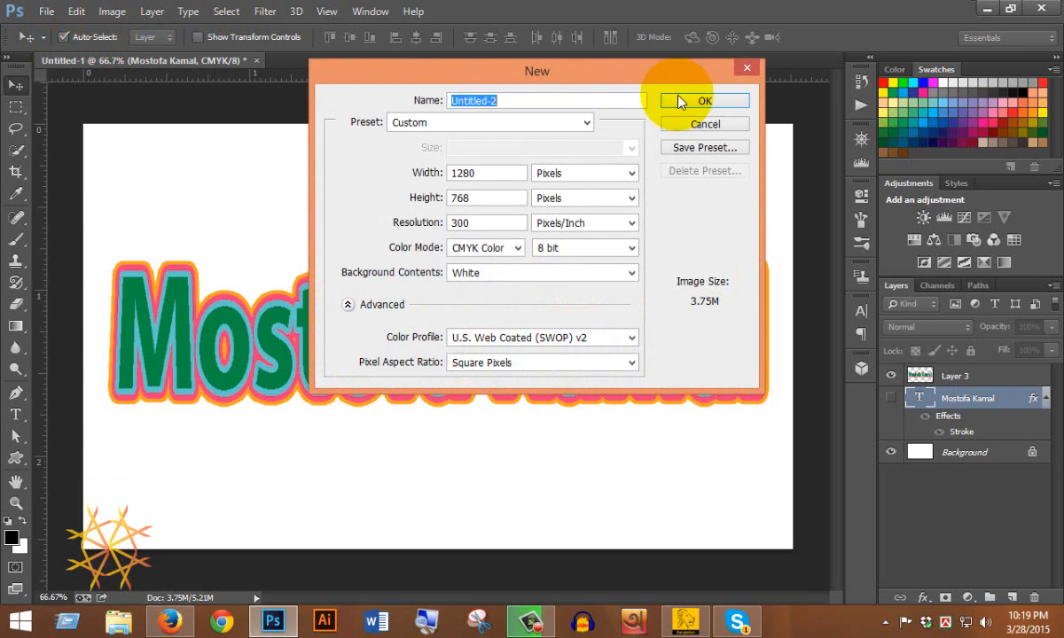
left_click_drag(460, 80, 474, 85)
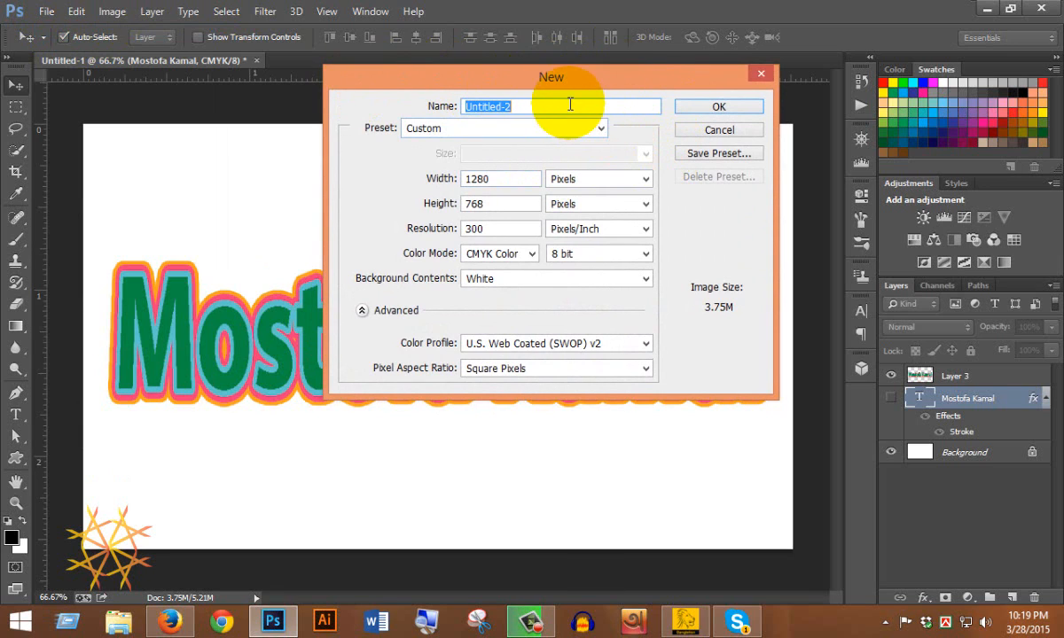
type("mostofa")
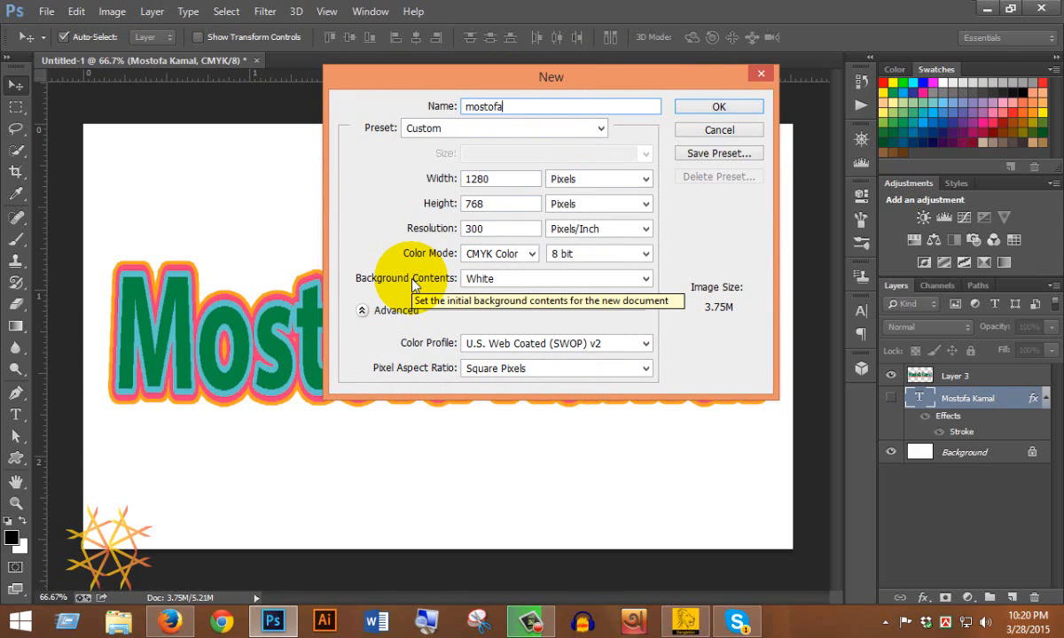
left_click(523, 255)
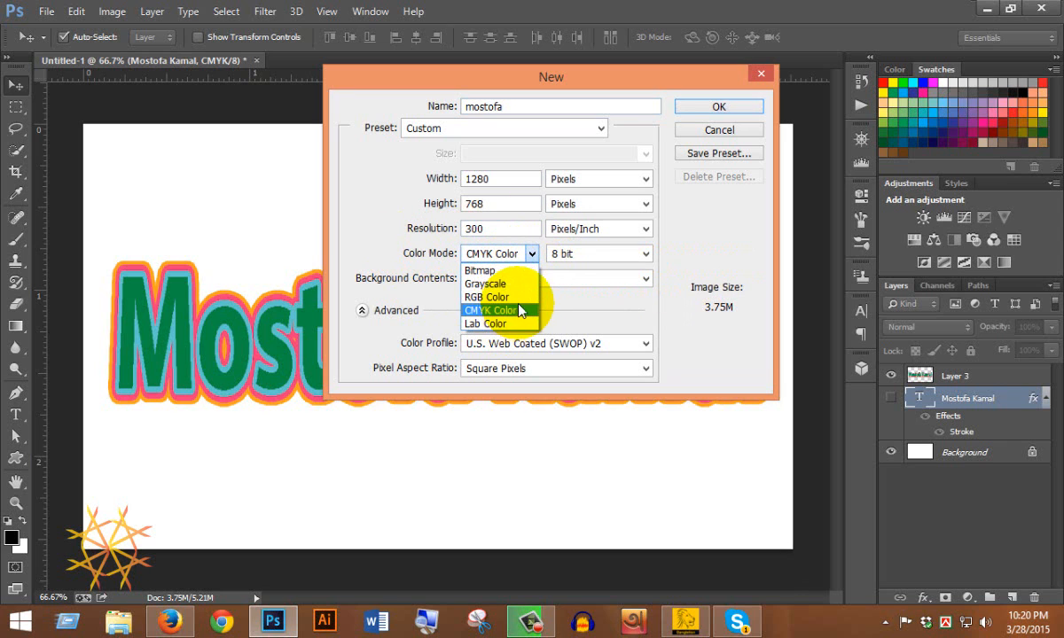
left_click(521, 303)
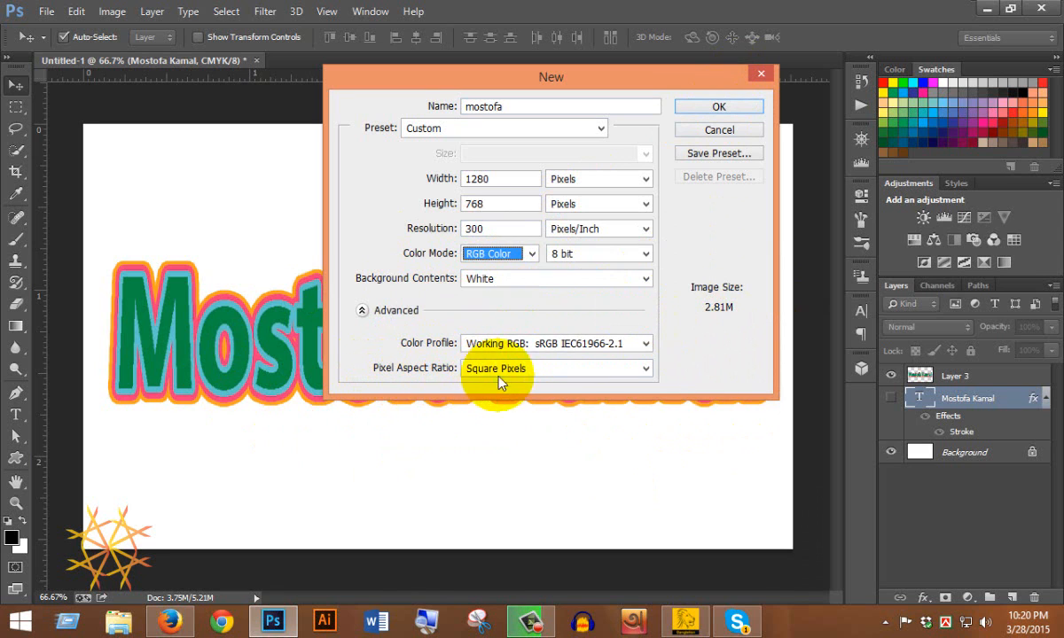
left_click(644, 370)
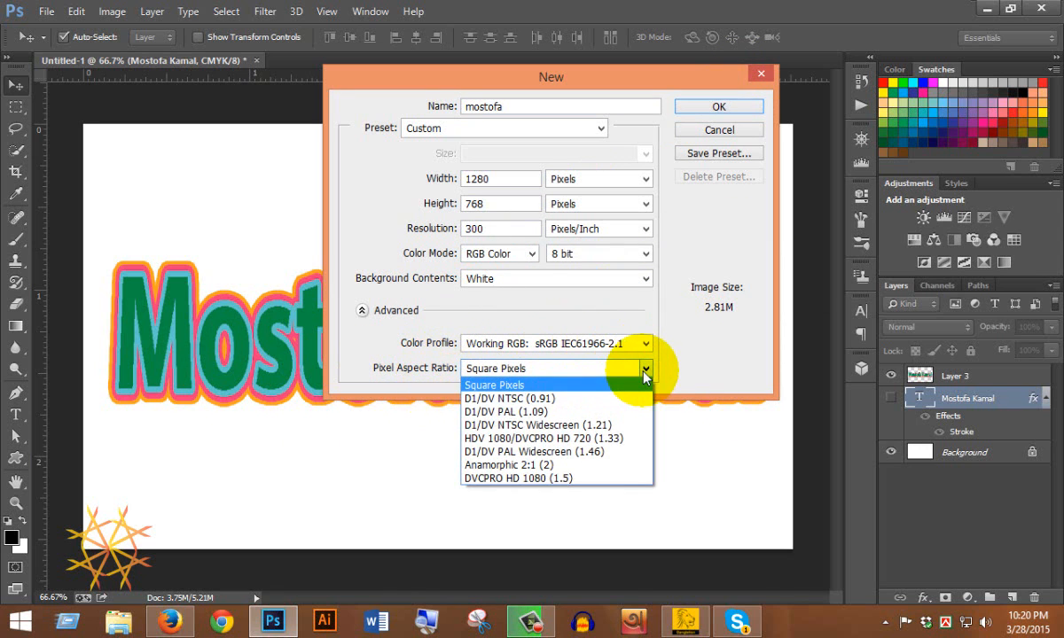
left_click(494, 386)
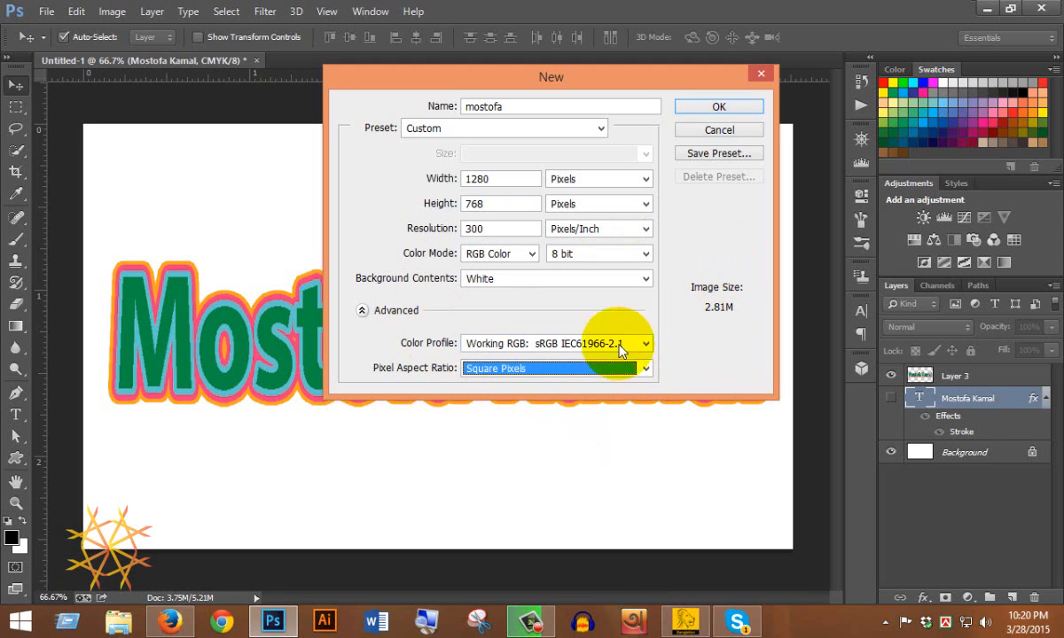
left_click(714, 107)
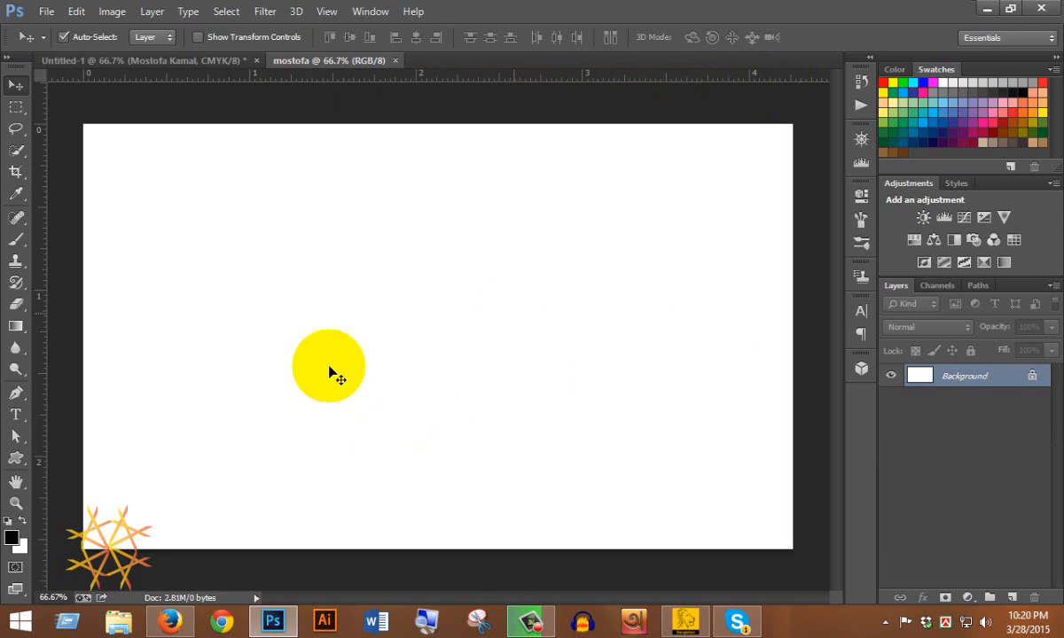
Choose the Type tool and set the text colour to magenta from the Swatches.
left_click(16, 415)
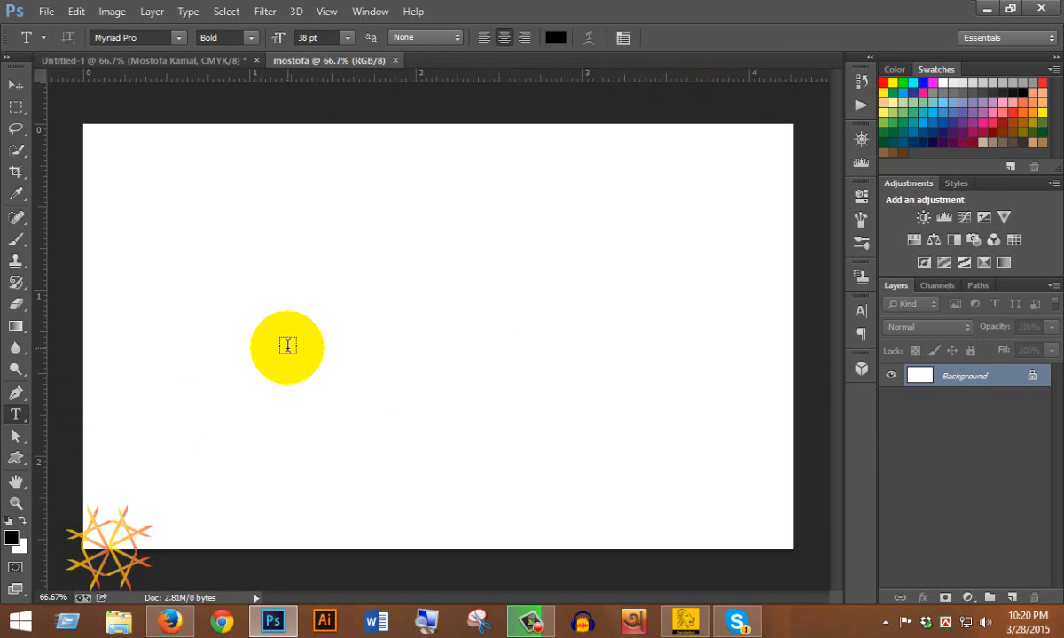
left_click(555, 36)
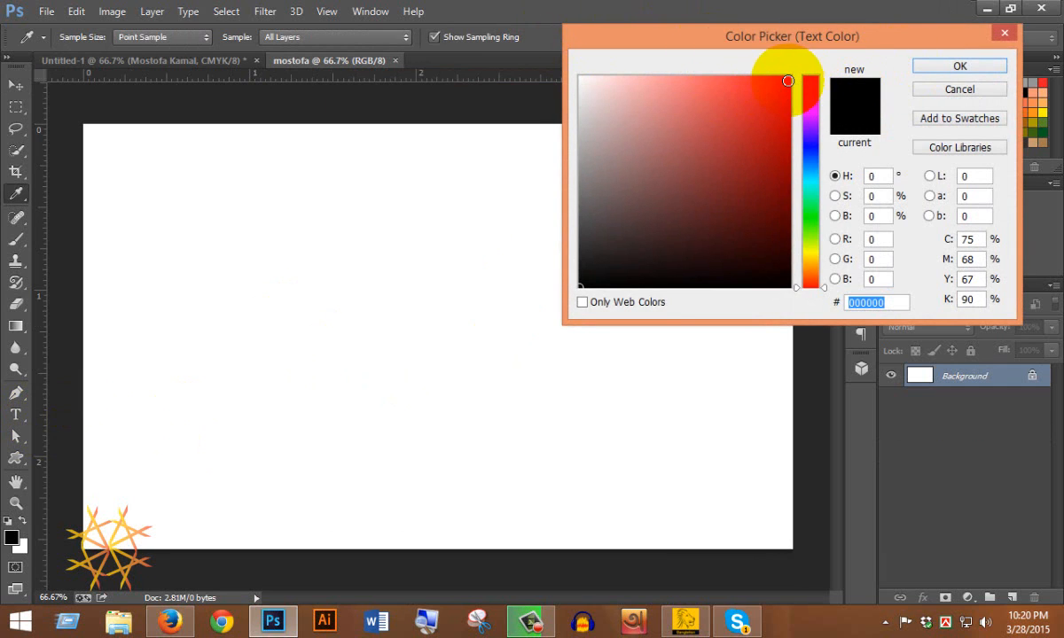
left_click(817, 197)
left_click_drag(817, 199, 815, 228)
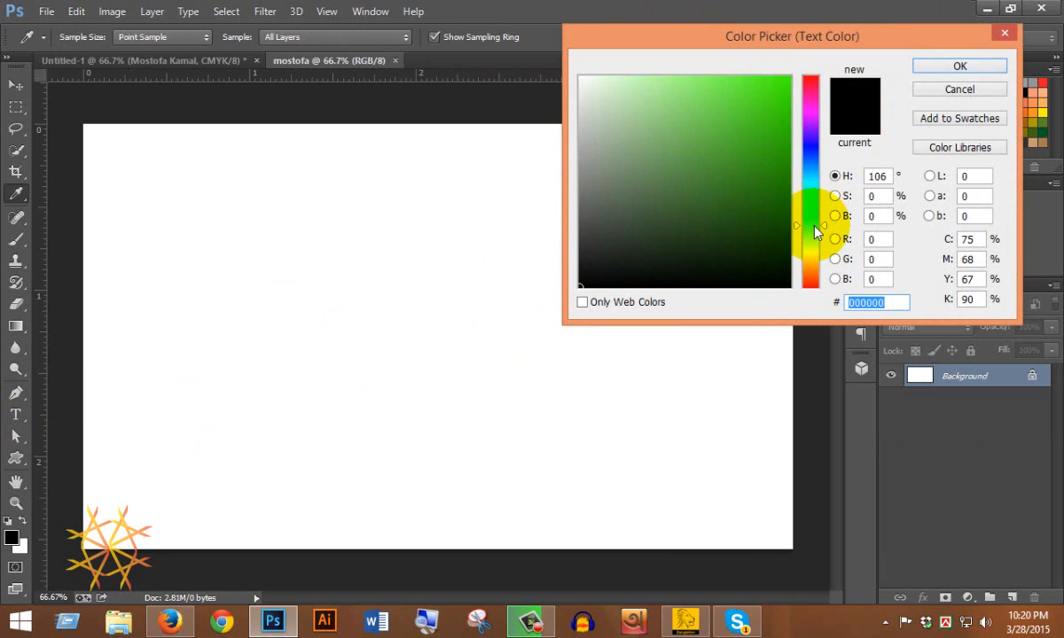
left_click(920, 68)
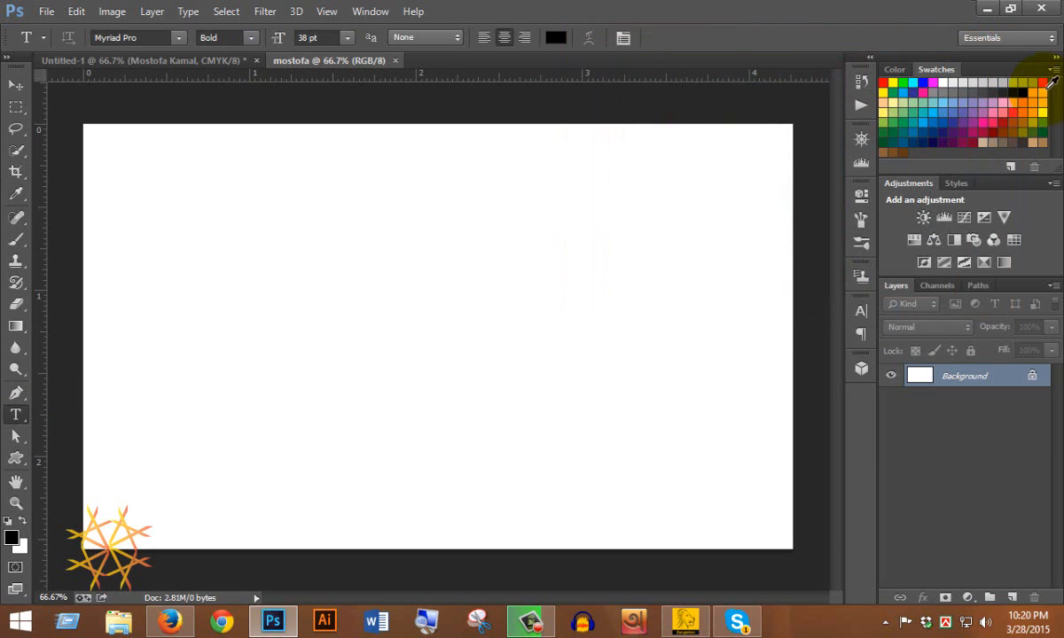
left_click(1043, 83)
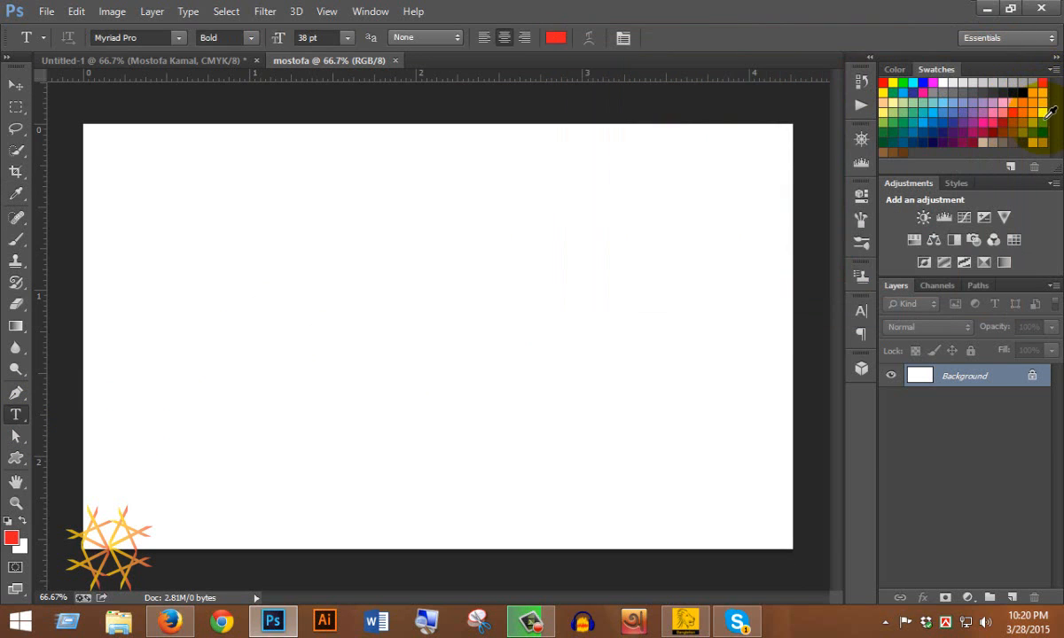
left_click(932, 83)
Type the person's full name on the canvas and commit the text layer.
left_click(278, 365)
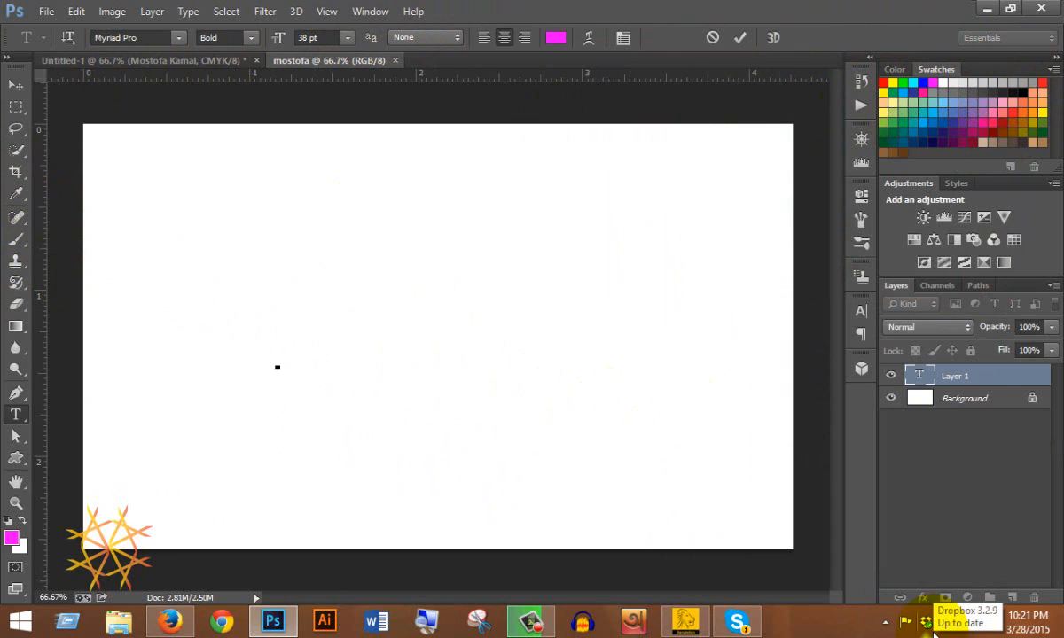
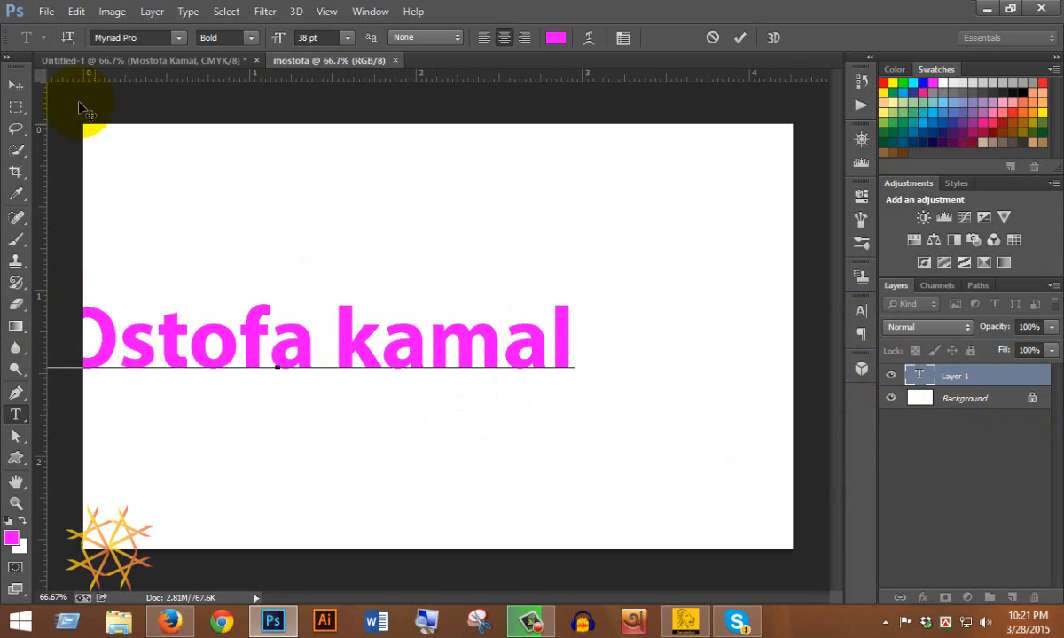
left_click(15, 85)
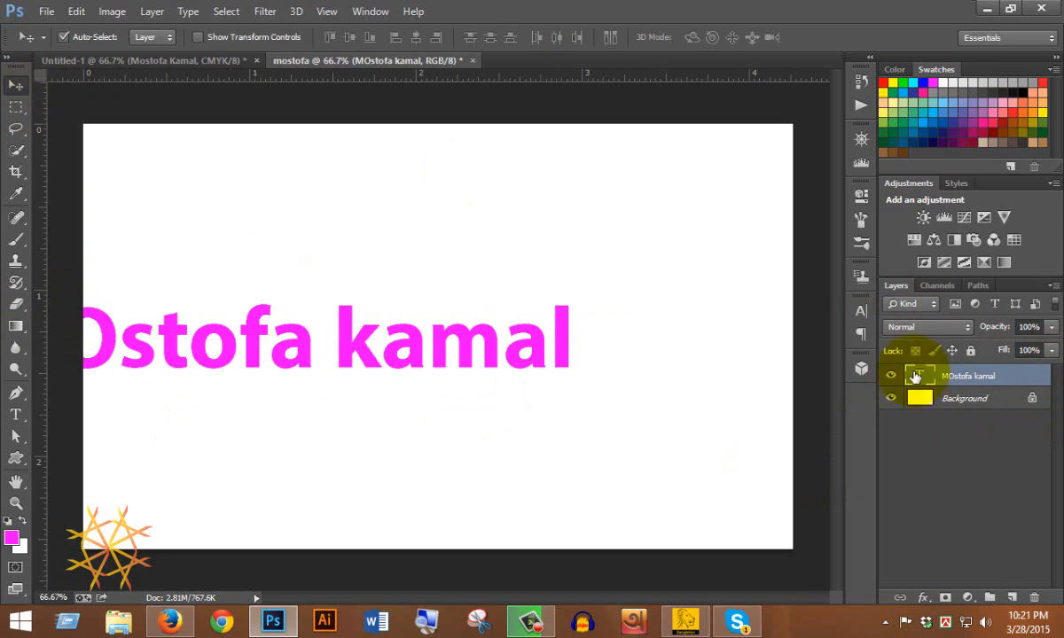
Centre the name text horizontally against the Background and select the type layer.
left_click(984, 404, "shift")
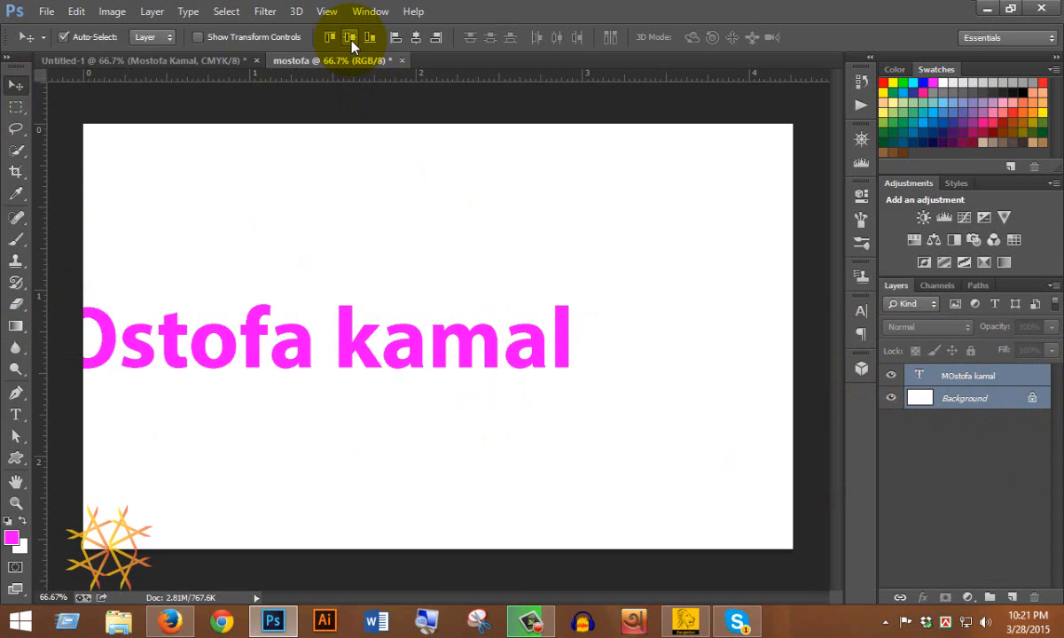
left_click(420, 38)
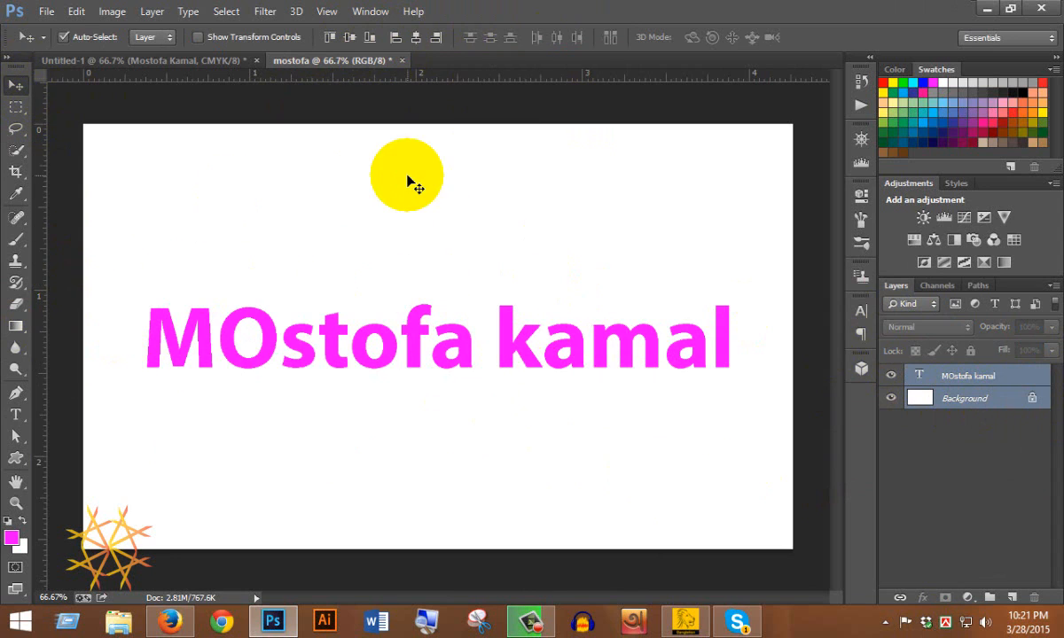
left_click(945, 376)
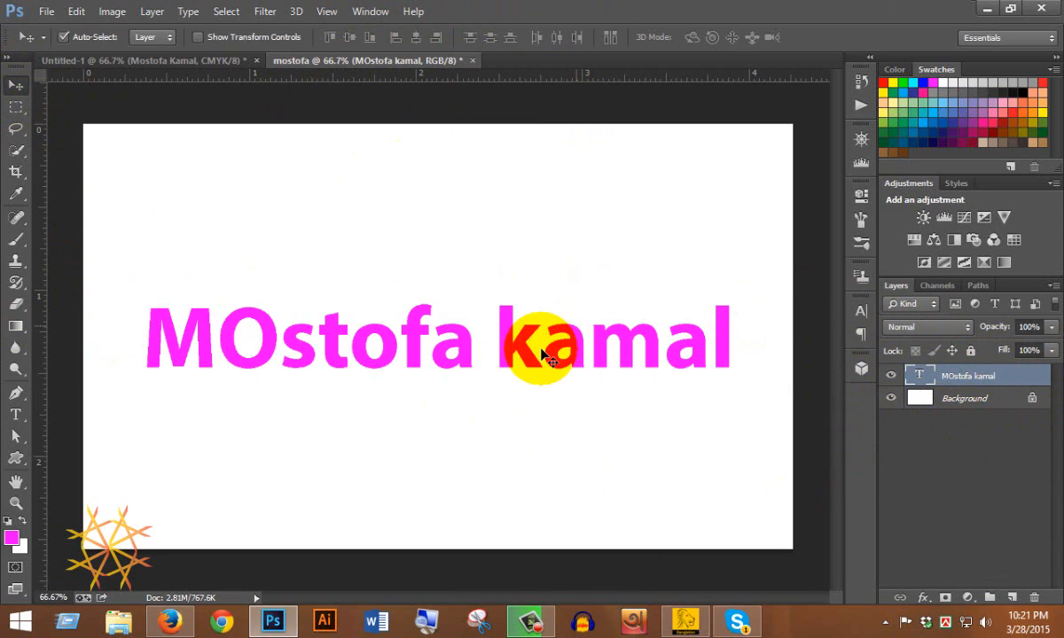
double_click(1009, 381)
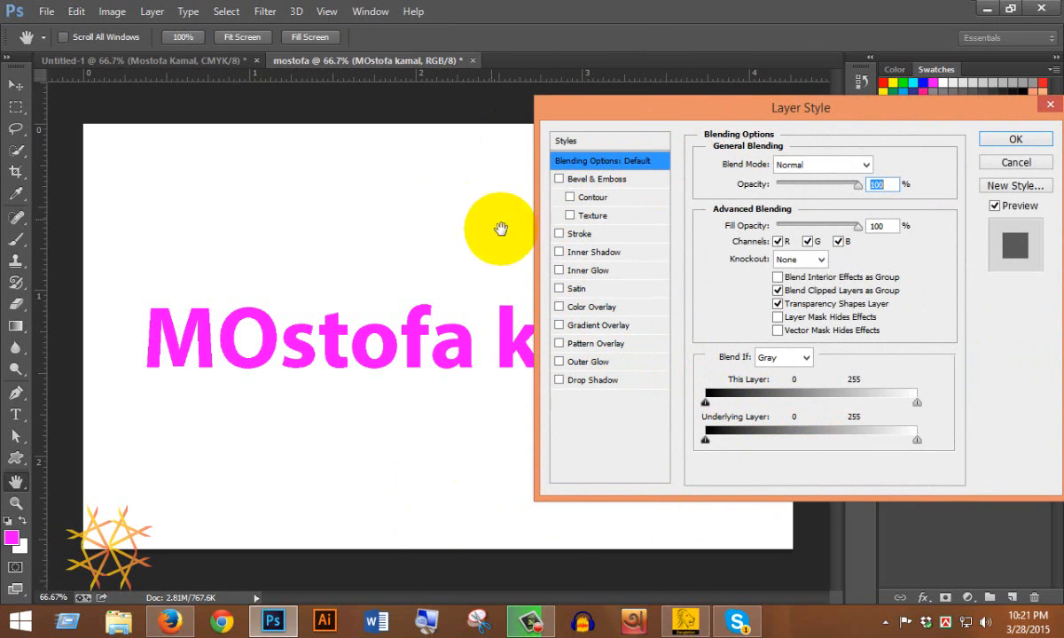
left_click(1016, 163)
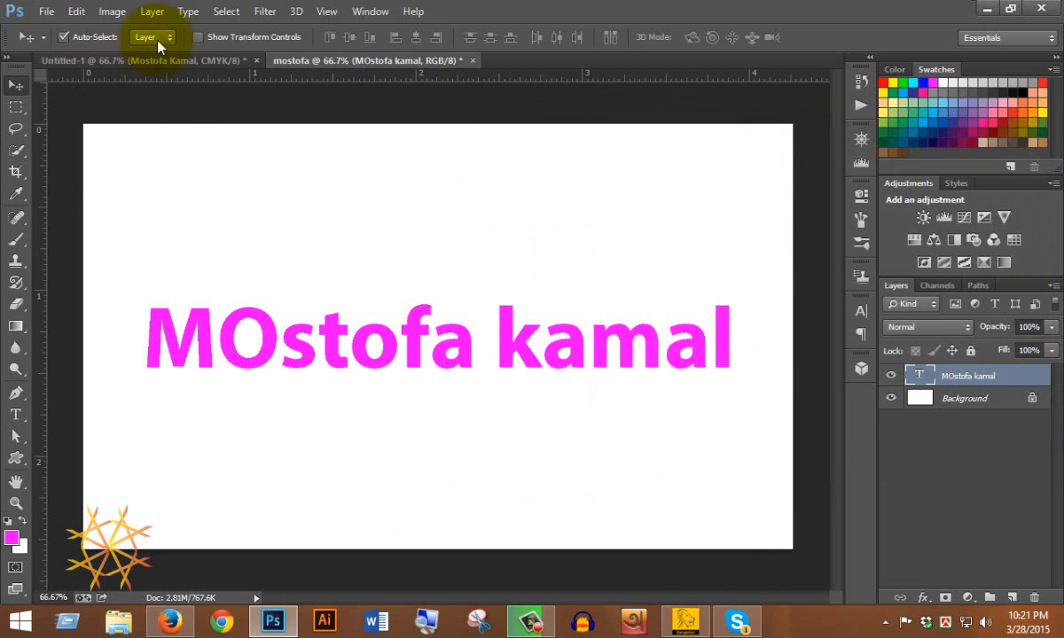
left_click(151, 10)
mouse_move(197, 122)
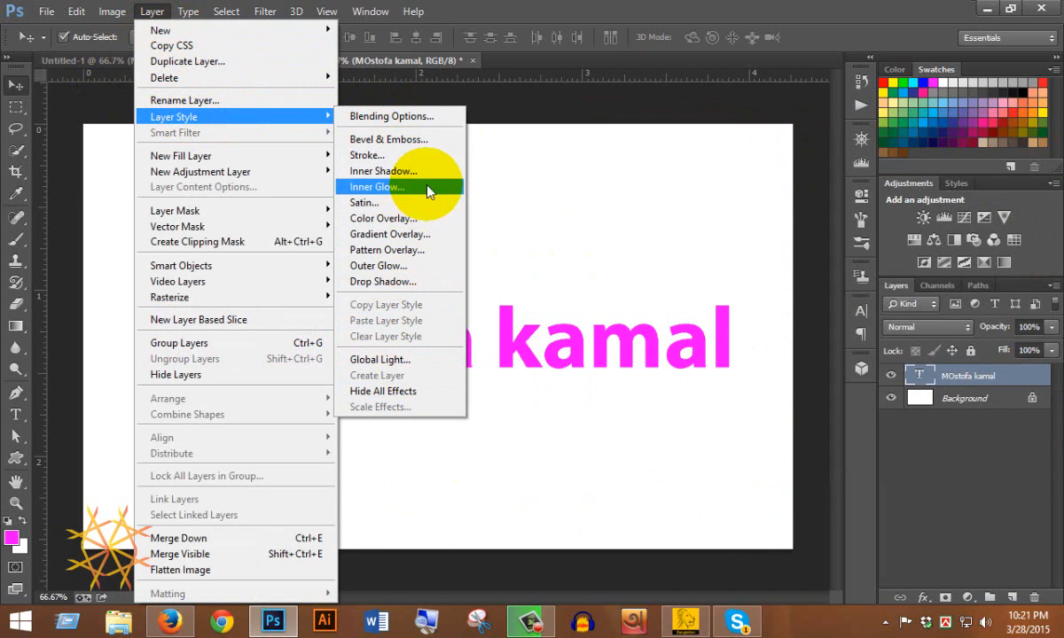
Add a Stroke layer style to the name text in grey 5b5b5b.
left_click(403, 155)
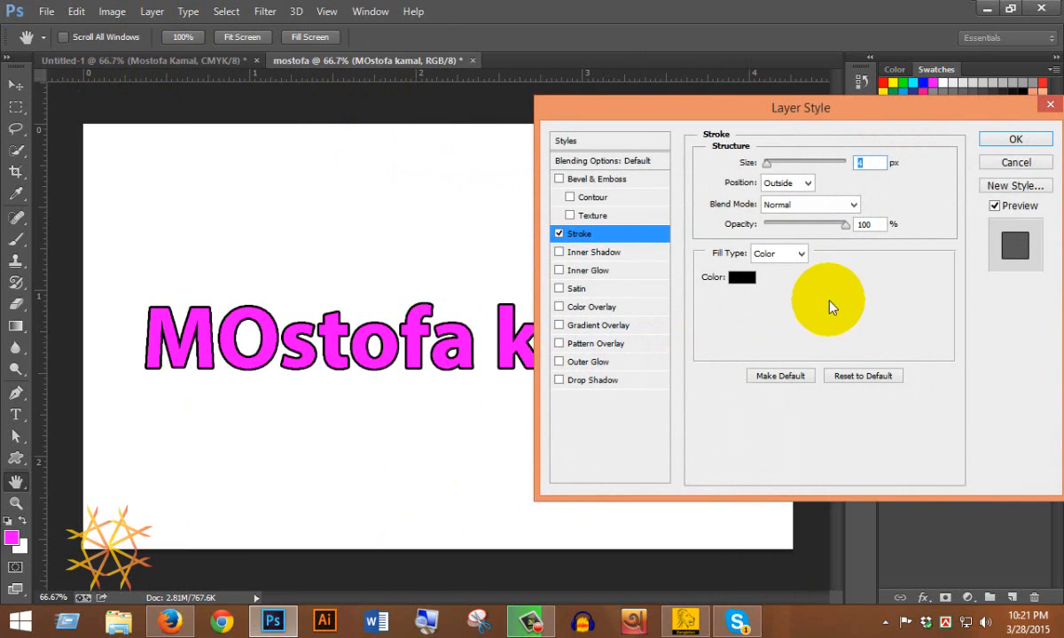
left_click(739, 278)
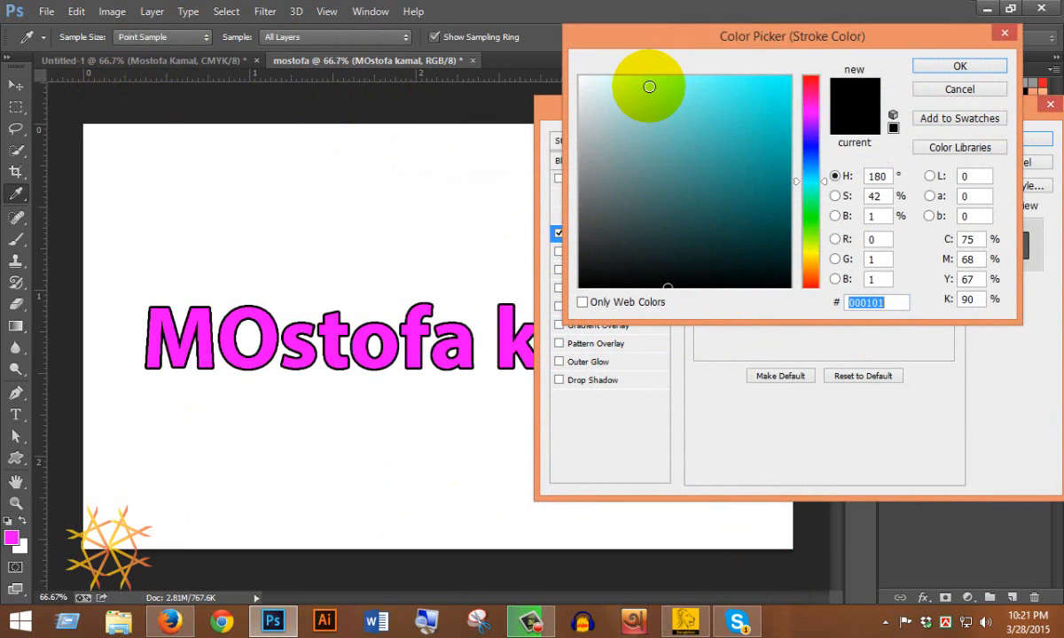
mouse_move(693, 83)
left_mouse_down()
mouse_move(788, 52)
mouse_move(748, 84)
mouse_move(690, 77)
mouse_move(669, 223)
mouse_move(574, 236)
mouse_move(584, 205)
left_mouse_up()
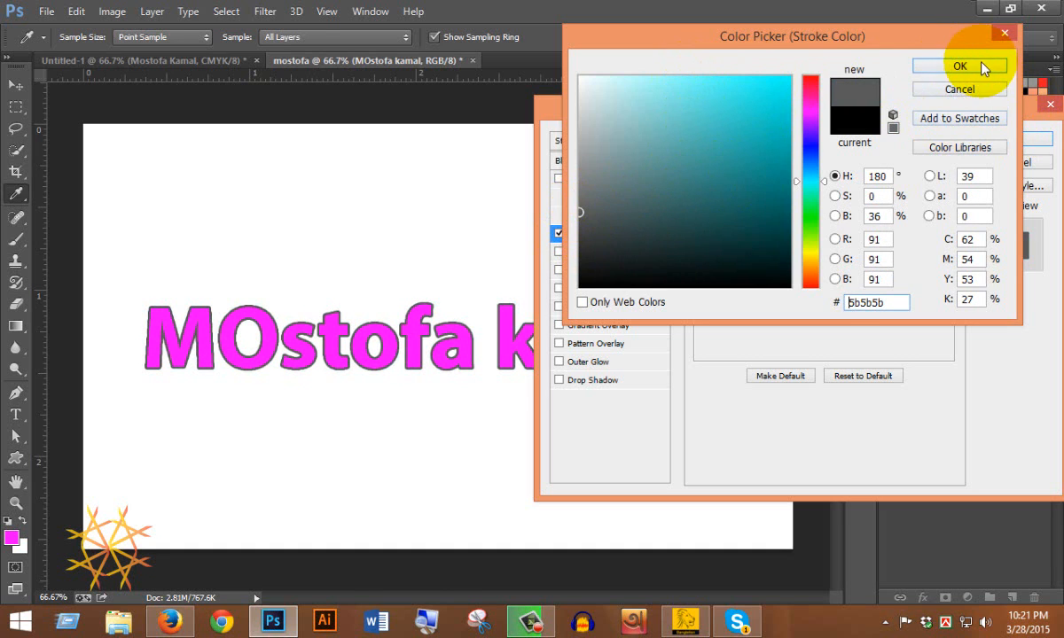
left_click(922, 62)
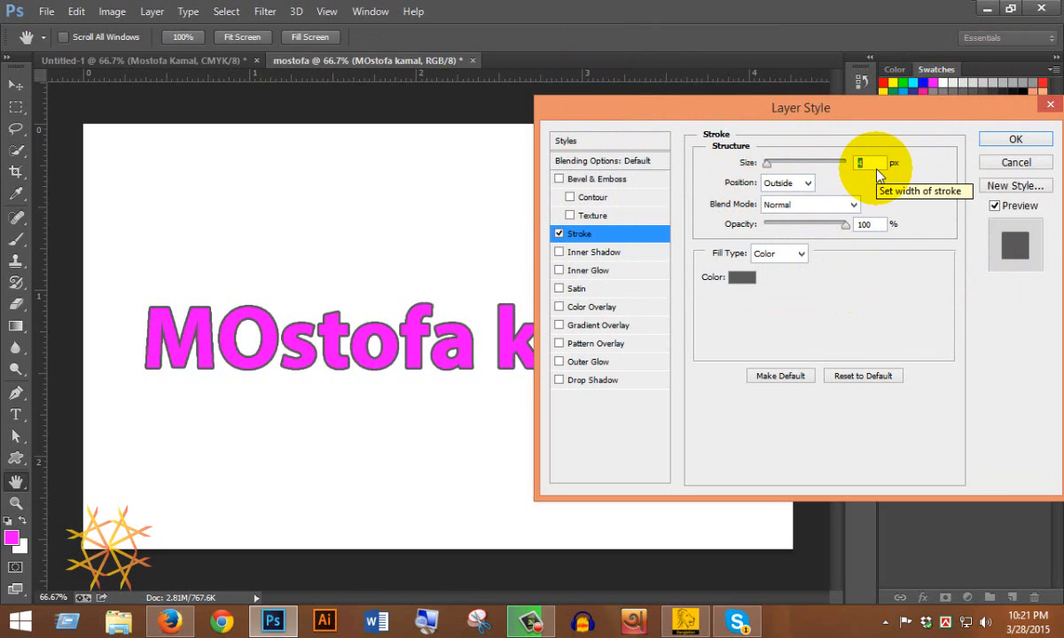
Set the stroke size to 7 px and keep its position Outside after trying Center and Inside.
type("7")
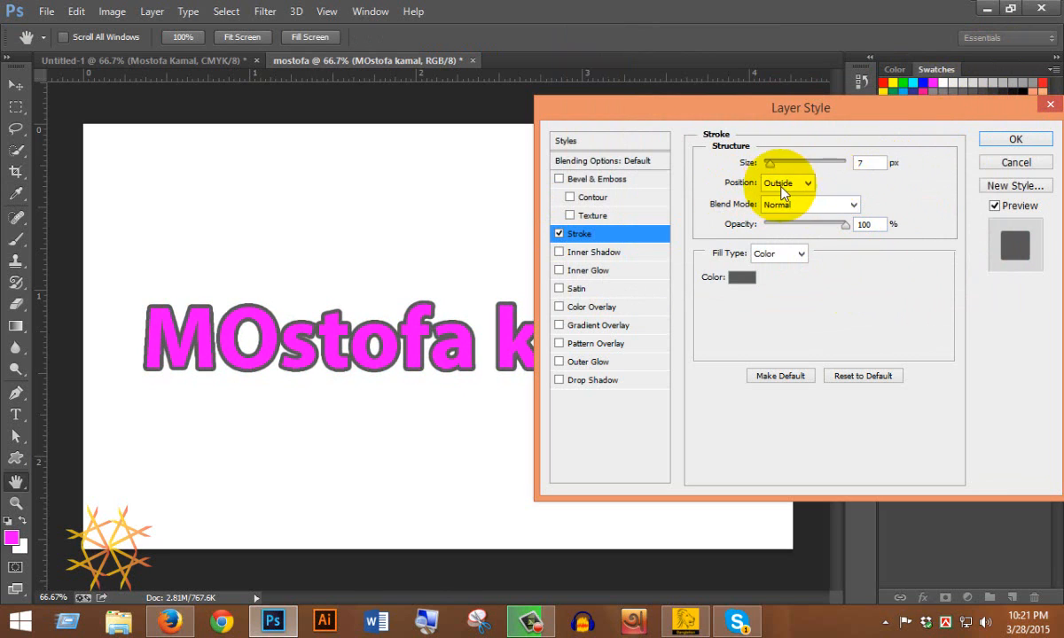
left_click(807, 182)
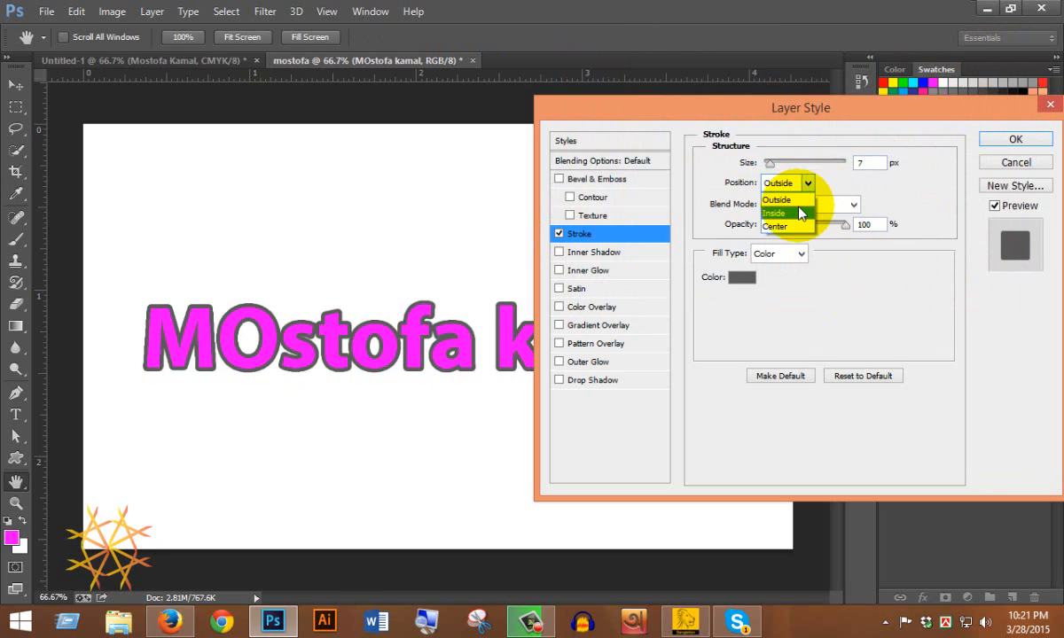
left_click(789, 223)
left_click(807, 183)
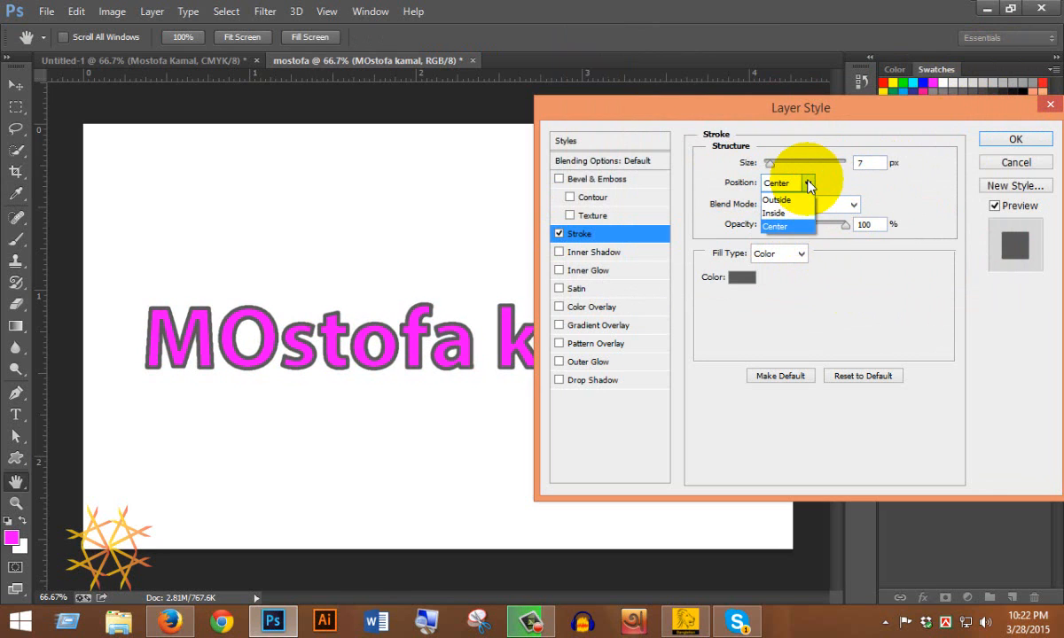
left_click(794, 196)
left_click(807, 183)
left_click(778, 213)
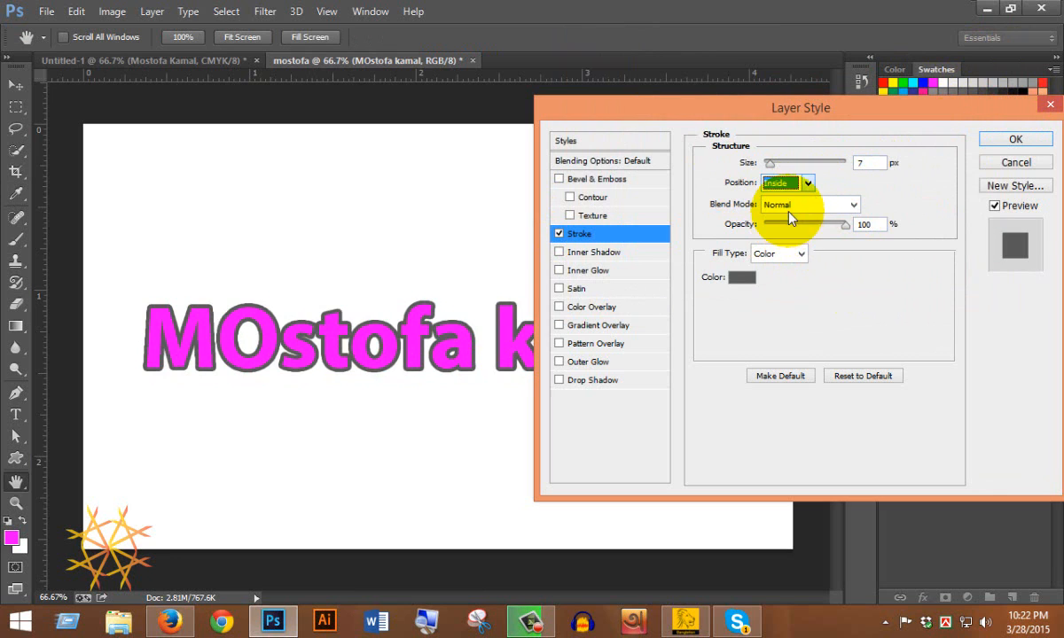
left_click(805, 183)
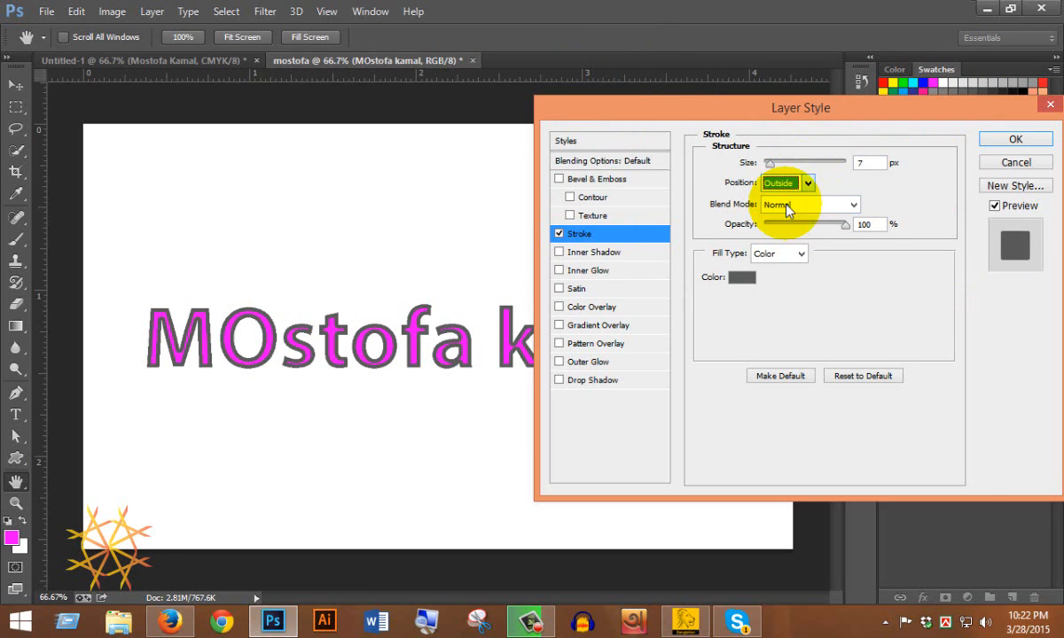
Try Overlay and Multiply blending, then leave the stroke blend mode at Normal.
left_click(853, 209)
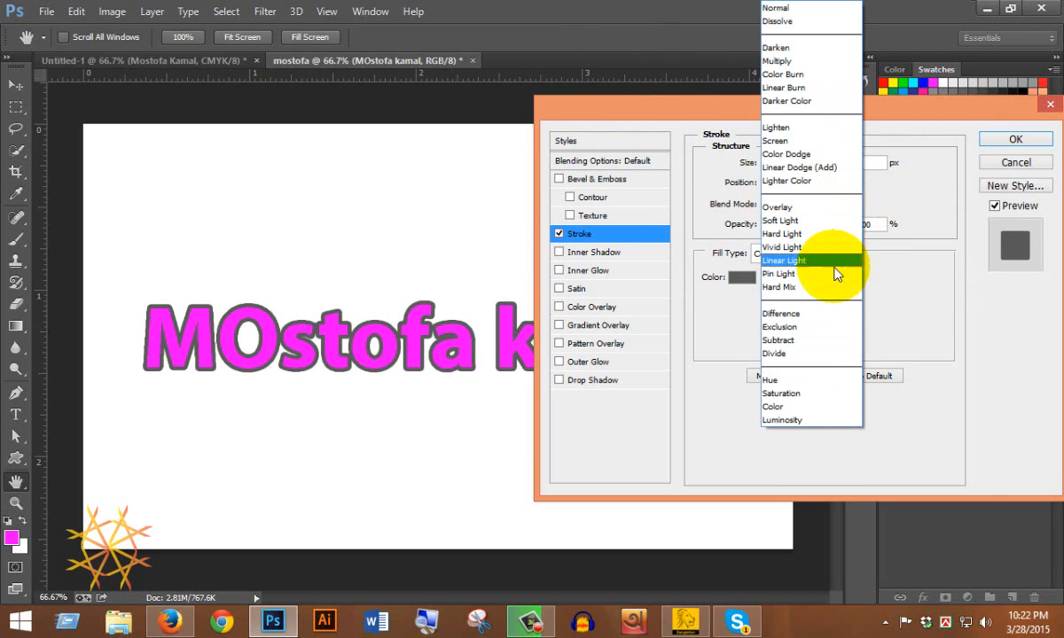
left_click(814, 207)
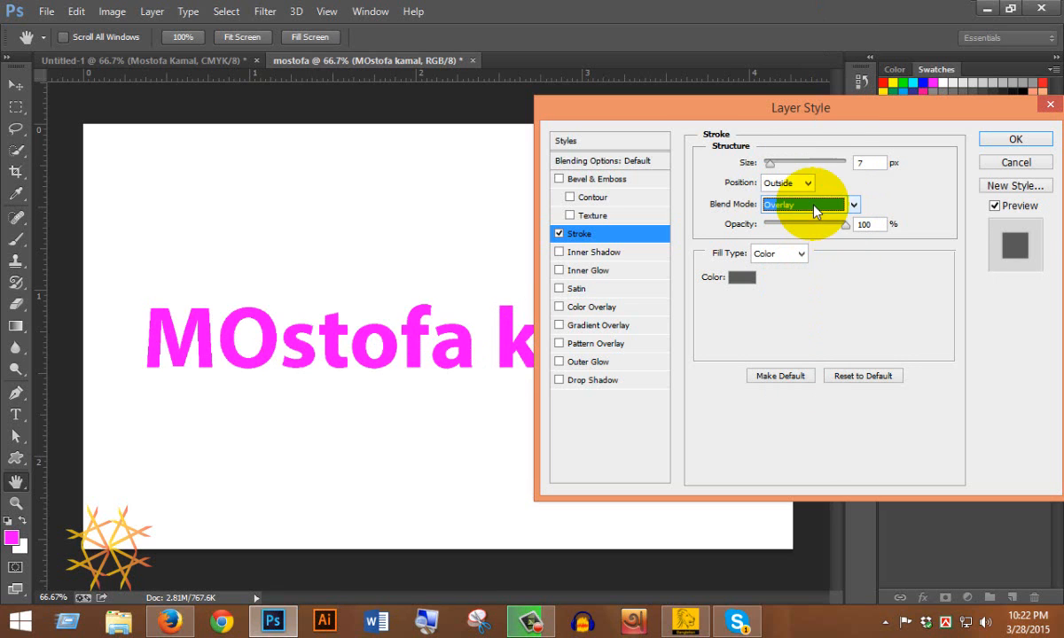
left_click(865, 207)
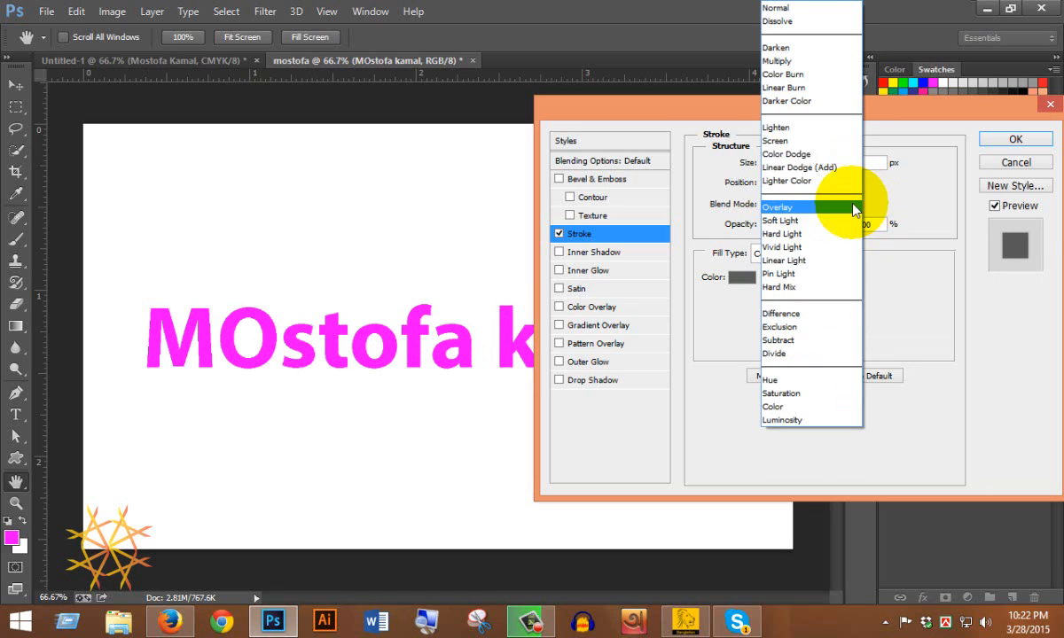
left_click(802, 59)
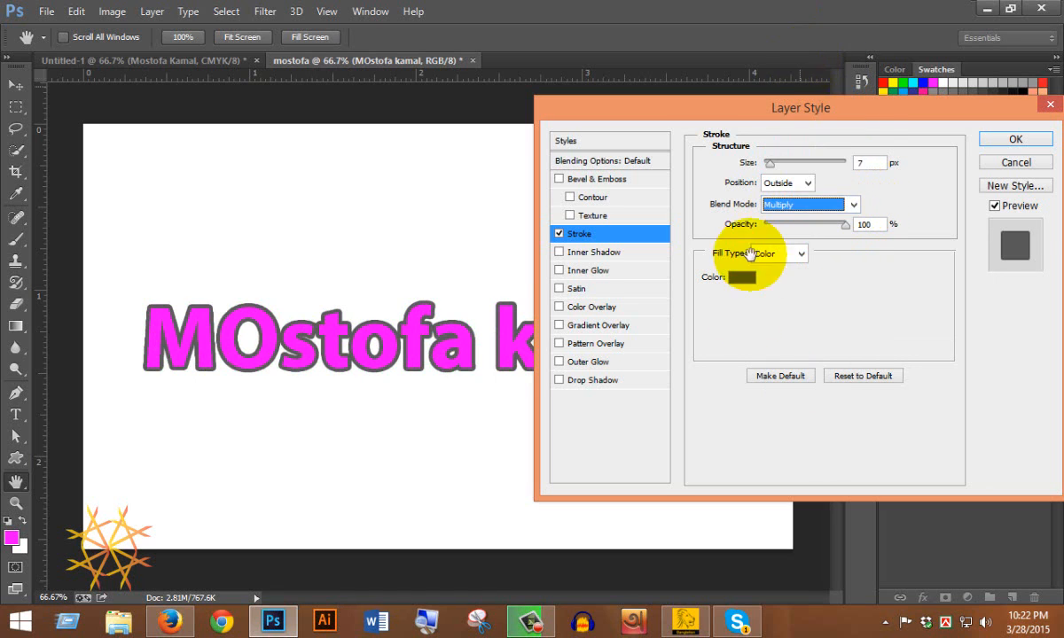
left_click(853, 205)
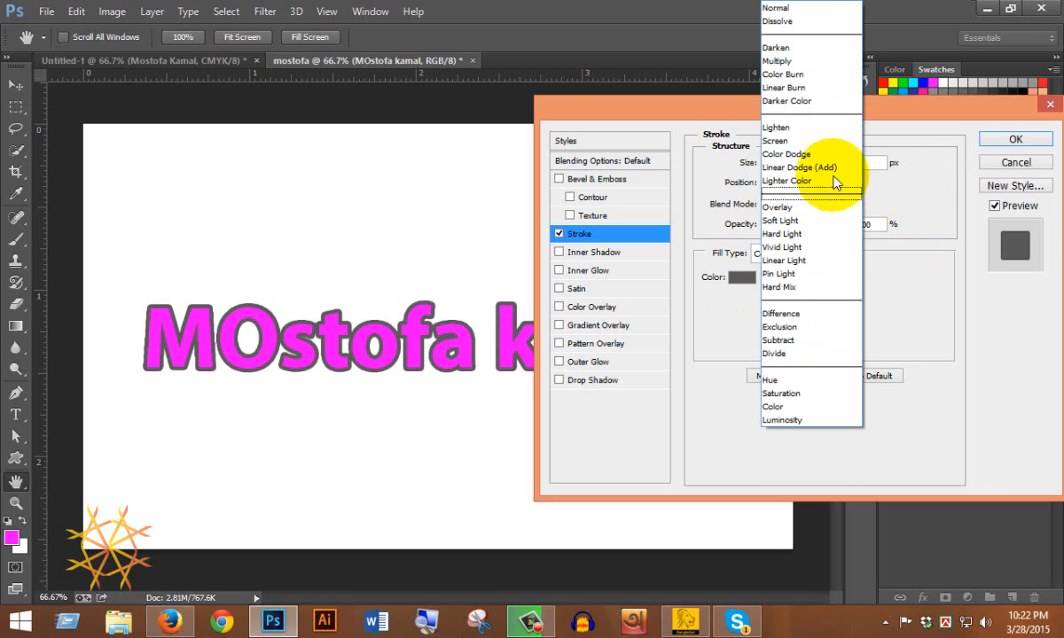
left_click(802, 9)
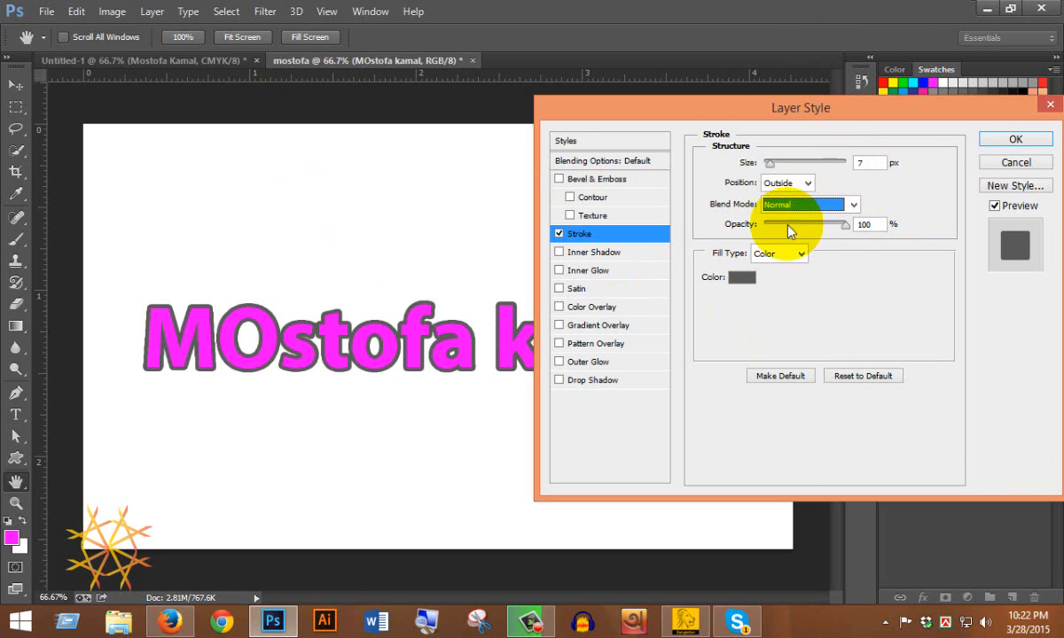
left_click(803, 253)
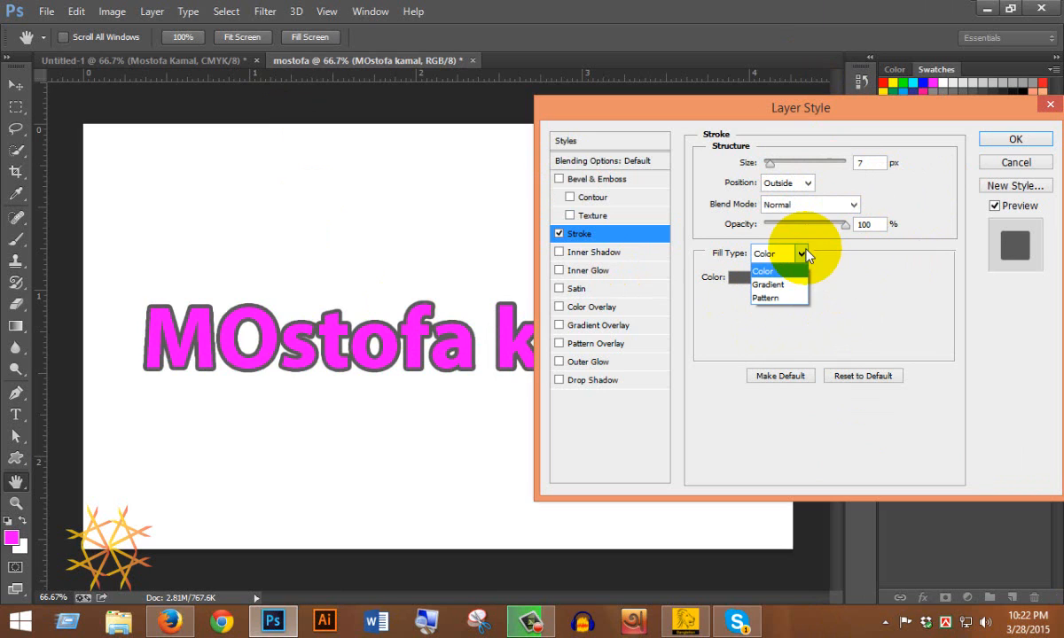
Switch the stroke fill to Gradient, starting from the Foreground to Background preset.
left_click(770, 285)
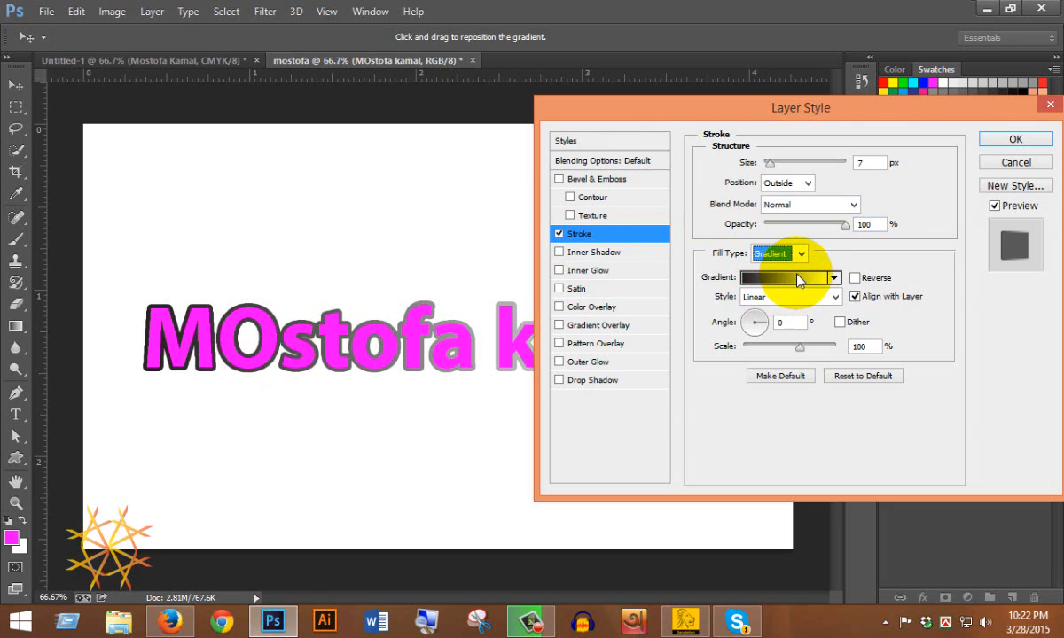
left_click(797, 280)
left_click(704, 96)
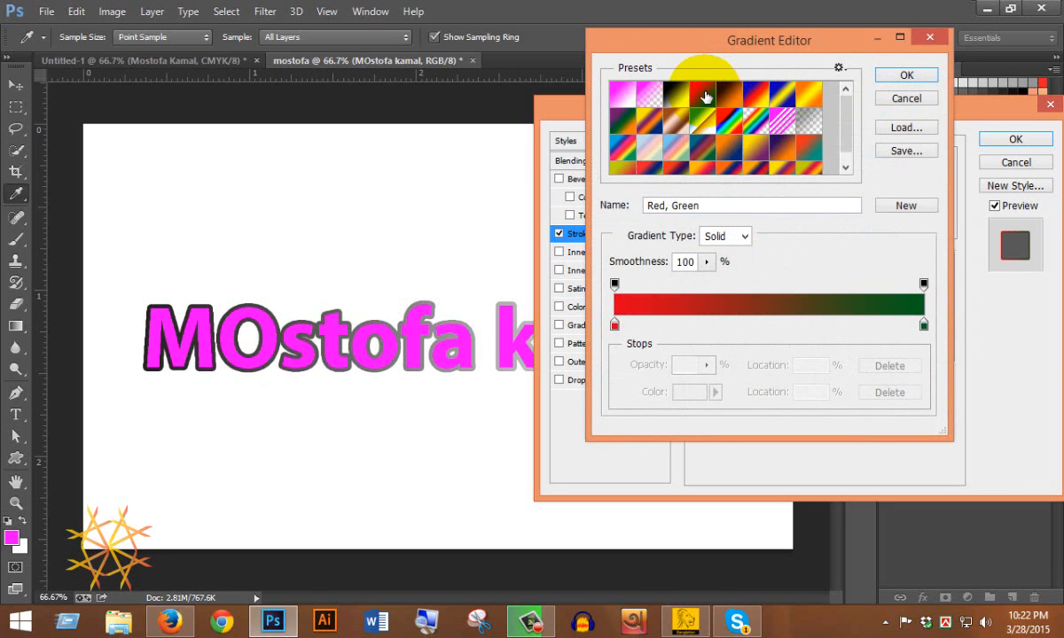
left_click(749, 149)
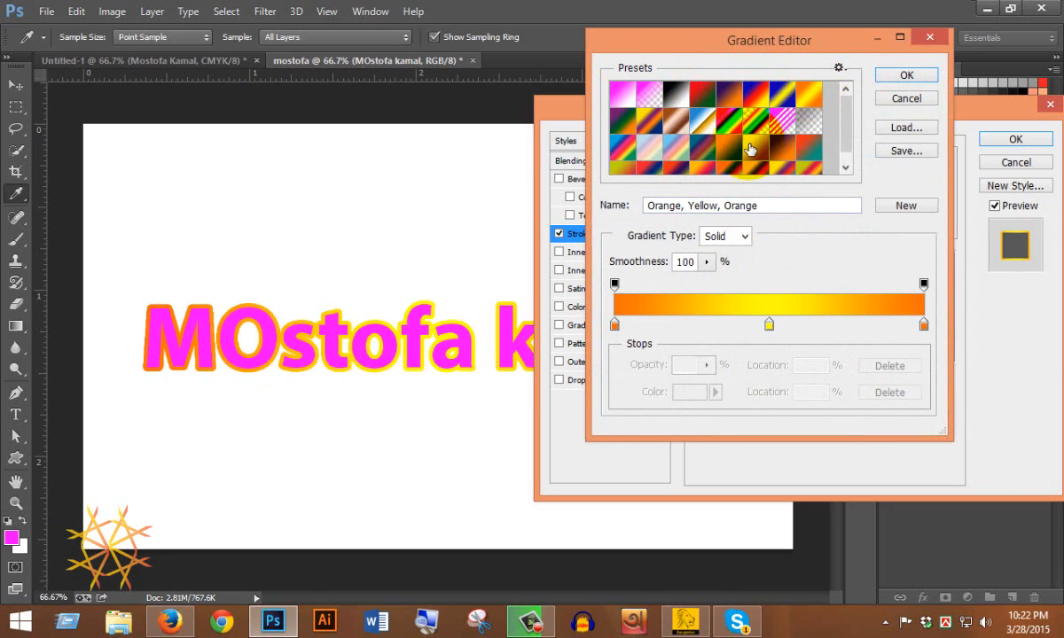
left_click(650, 113)
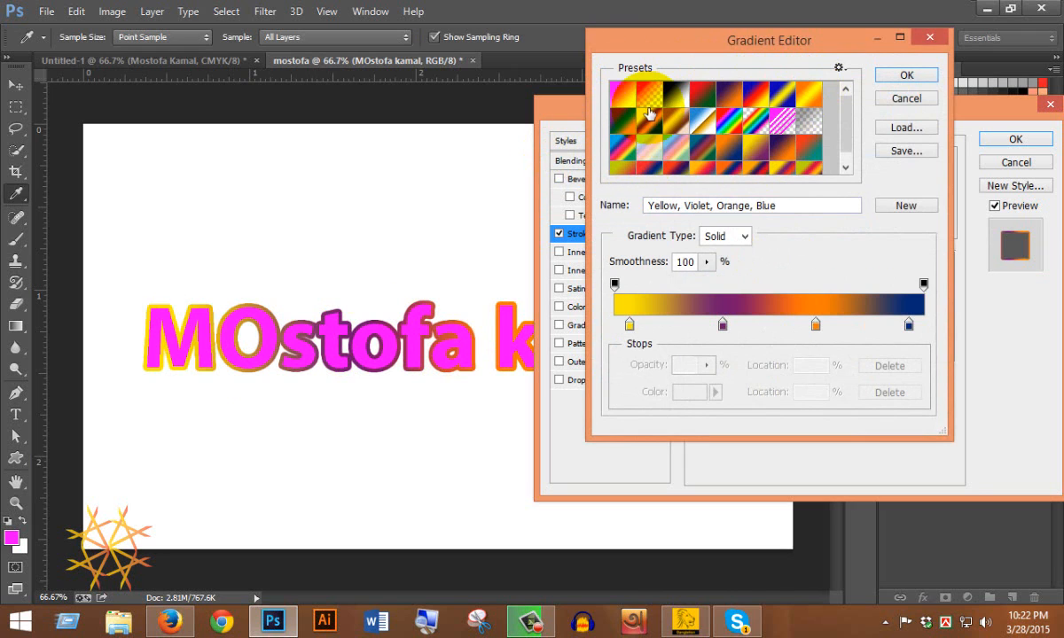
left_click(623, 92)
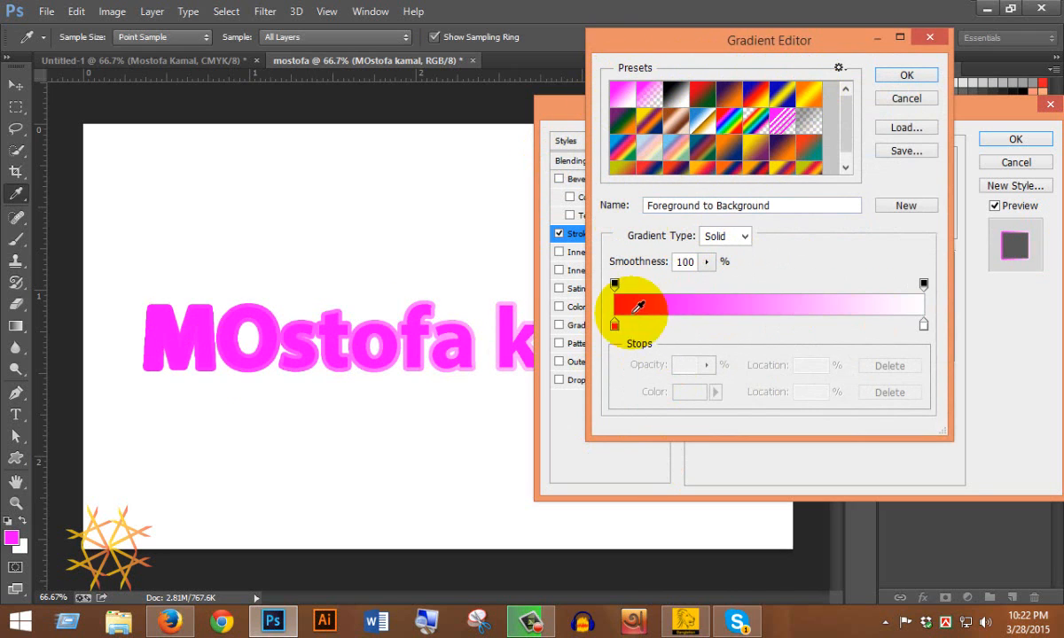
Set both gradient stops to cyan shades and apply the all-cyan gradient.
double_click(614, 325)
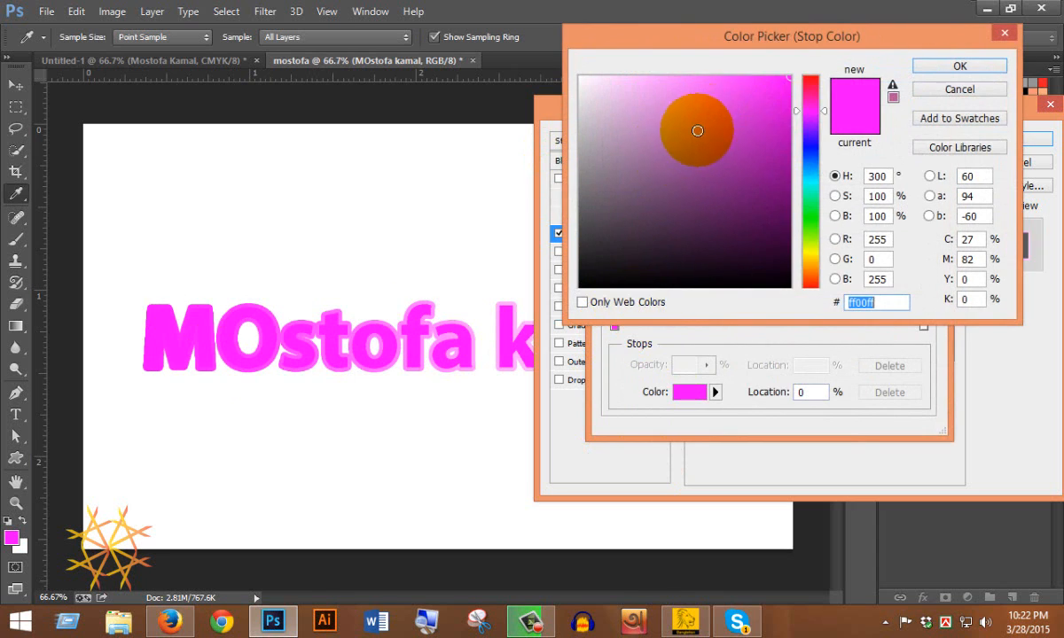
mouse_move(803, 132)
left_mouse_down()
mouse_move(791, 157)
mouse_move(807, 176)
left_mouse_up()
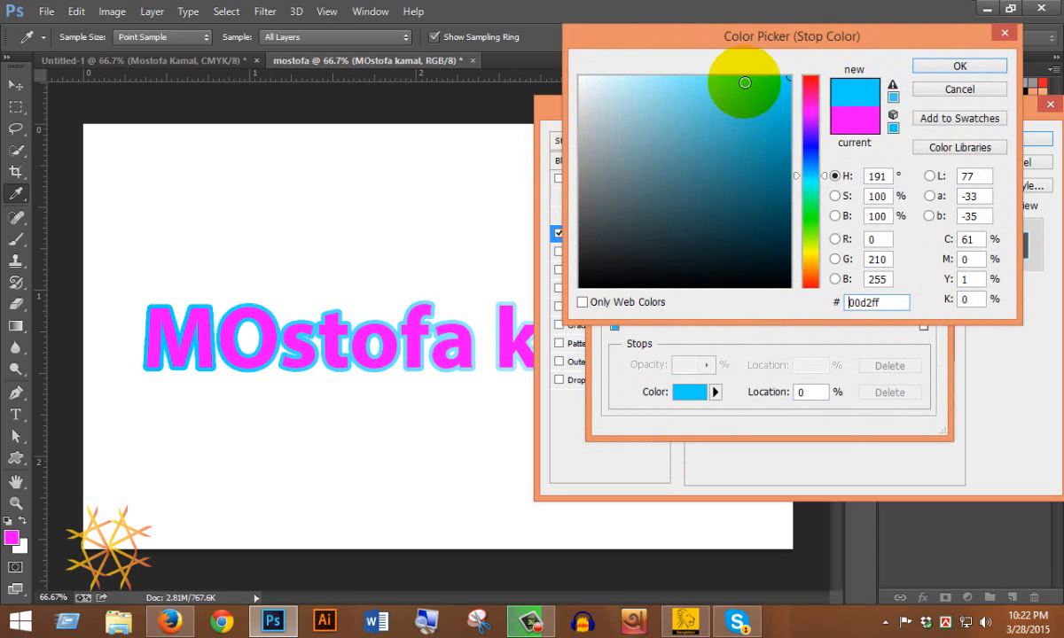
left_click(959, 66)
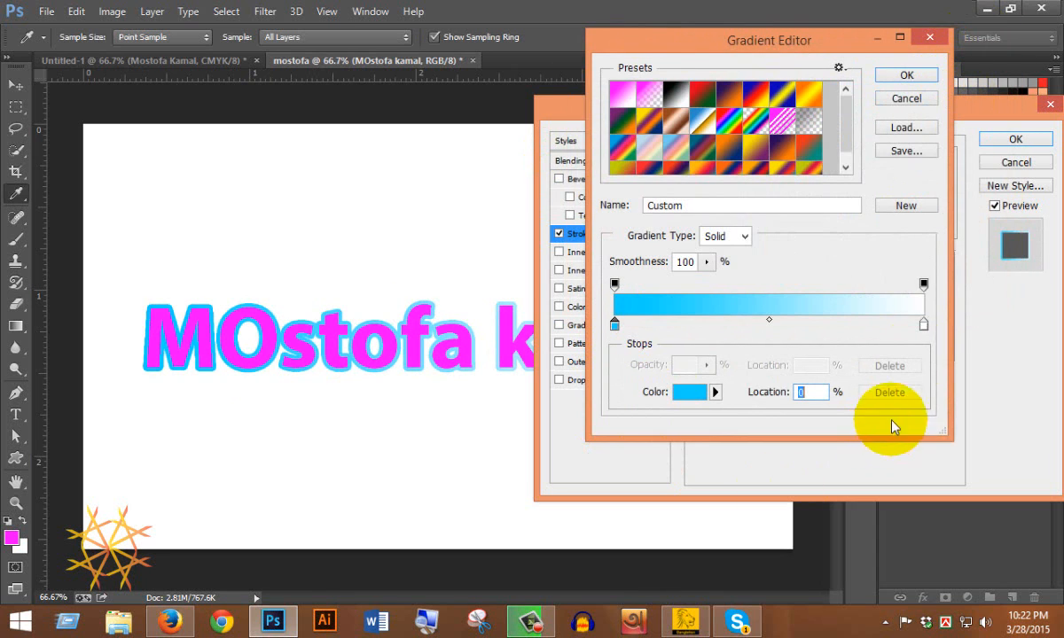
double_click(923, 324)
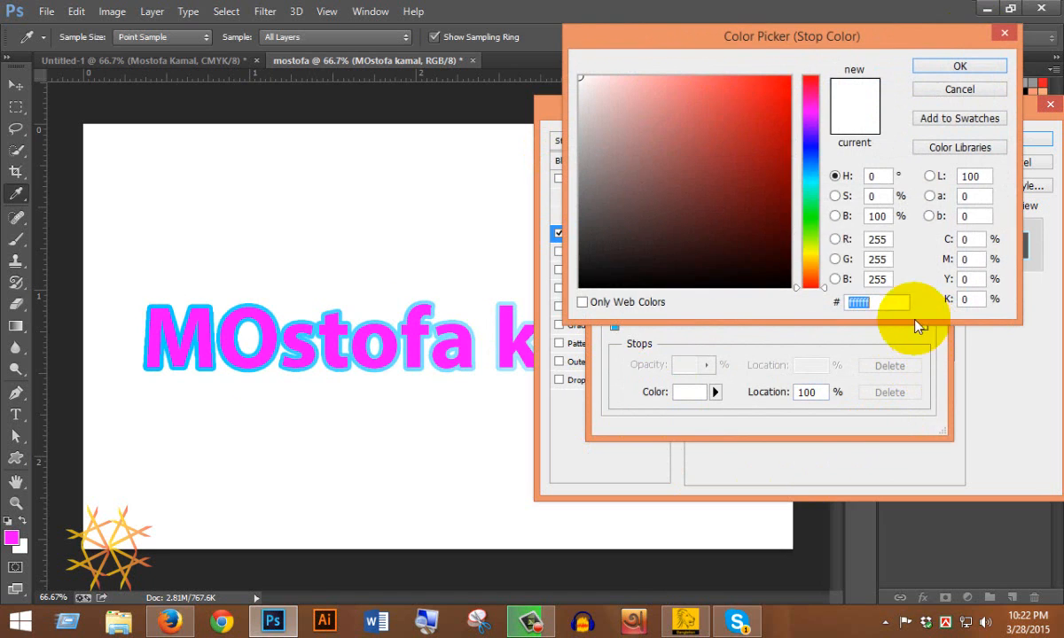
left_click(810, 176)
left_click(786, 103)
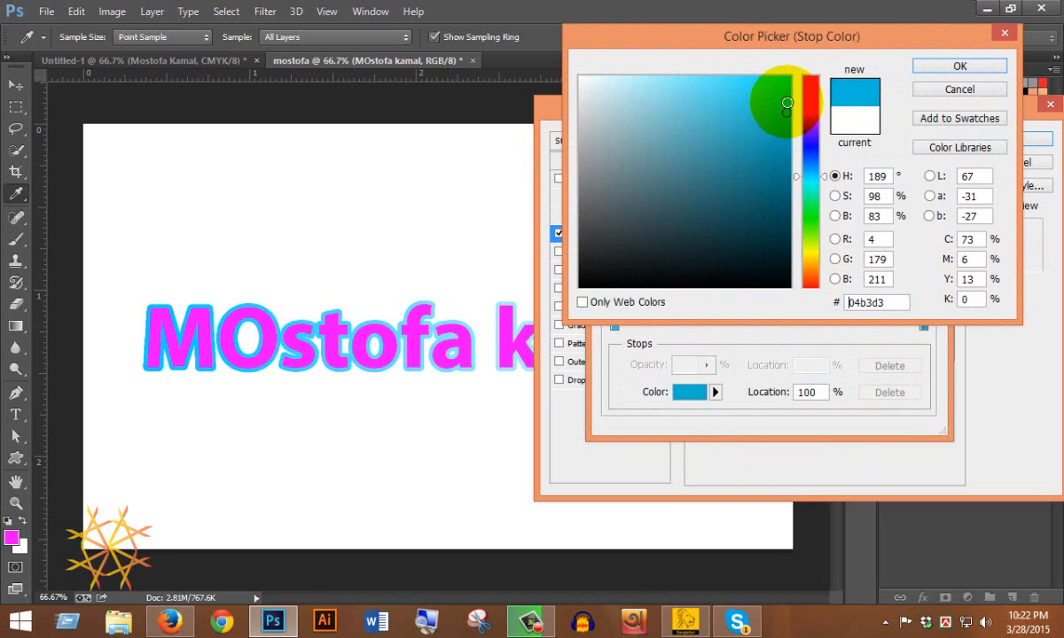
left_click_drag(786, 103, 756, 74)
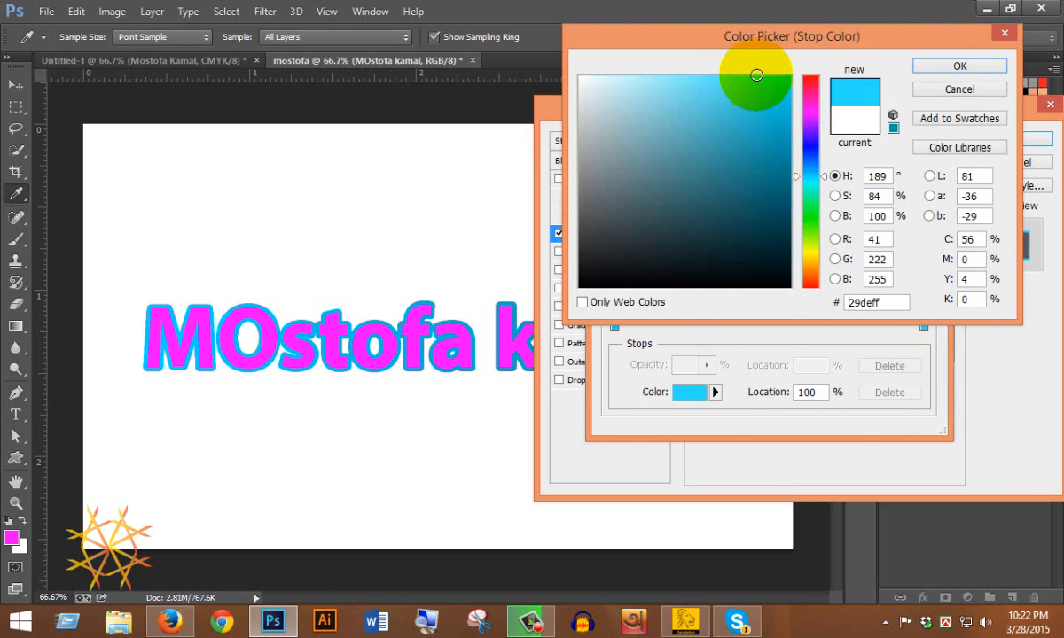
left_click(962, 67)
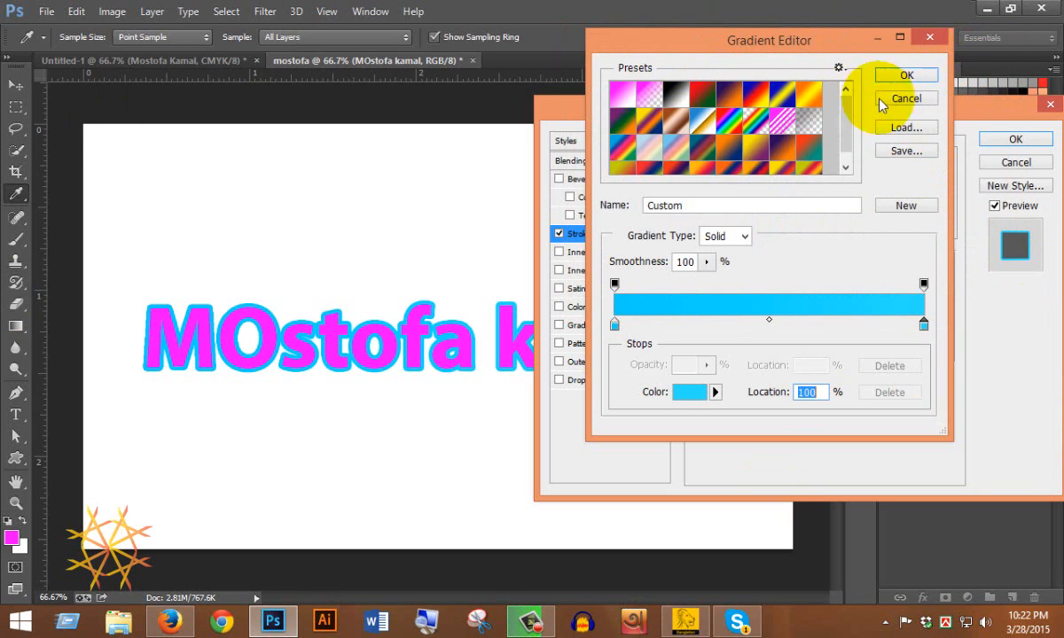
left_click(906, 75)
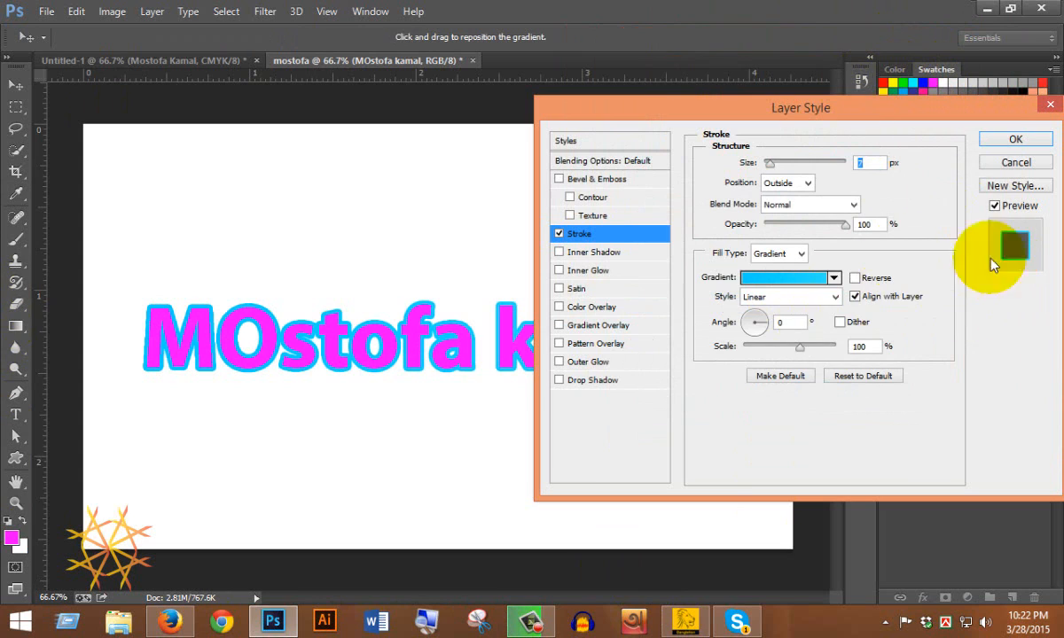
Set the gradient style to Diamond at a 139° angle and apply the stroke.
left_click(835, 297)
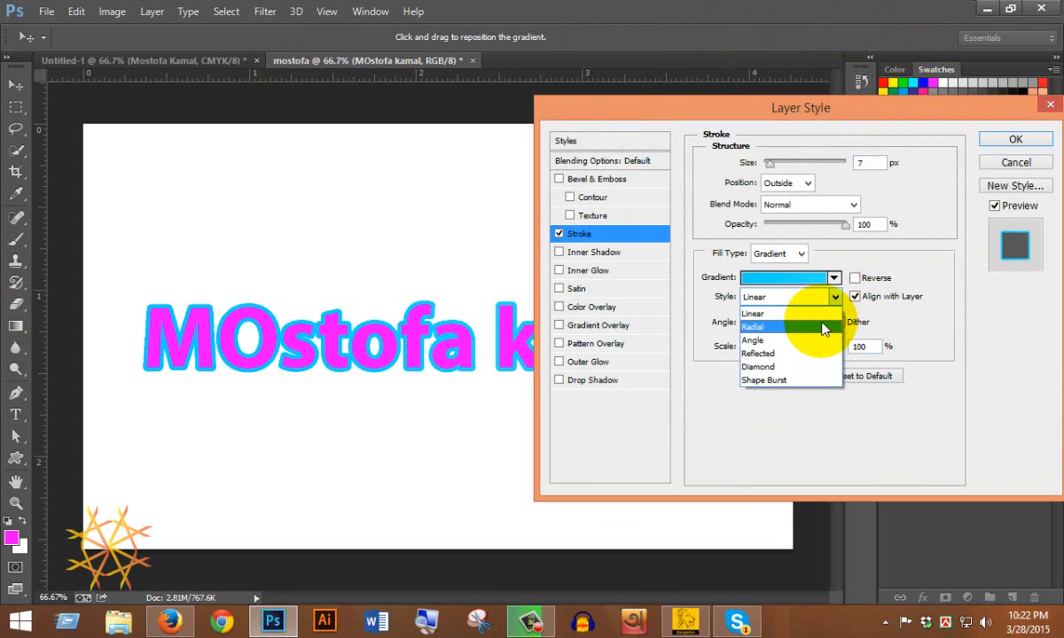
left_click(822, 328)
left_click(789, 297)
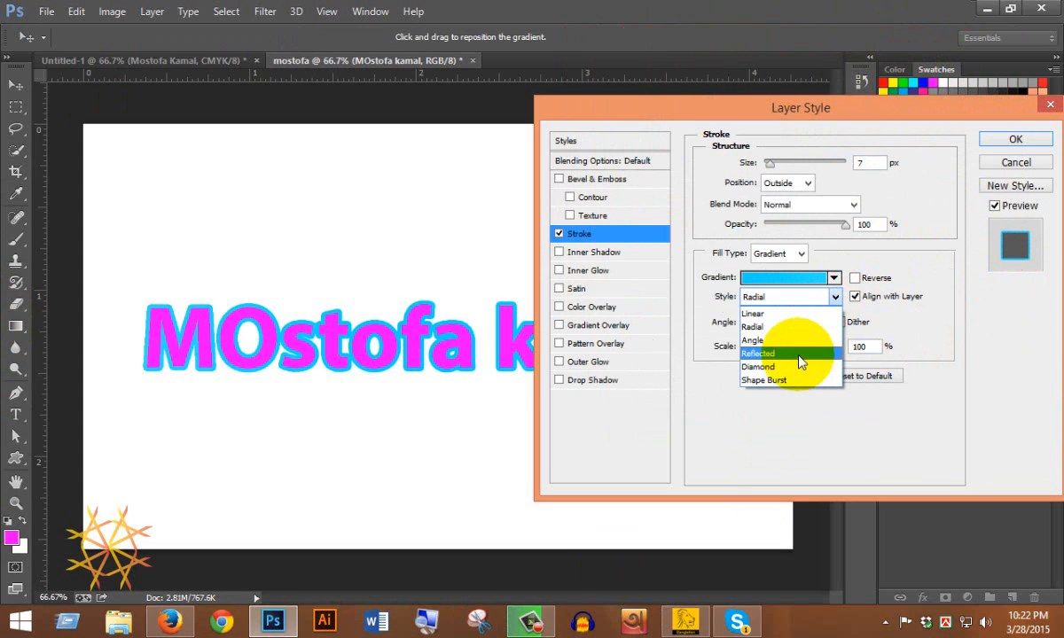
left_click(795, 366)
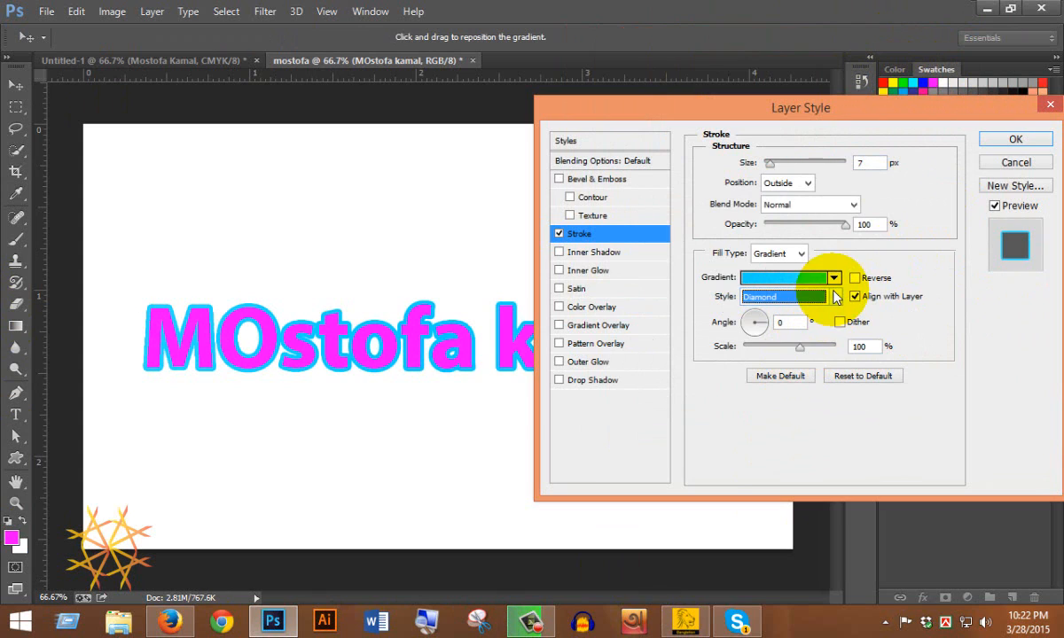
left_click(760, 315)
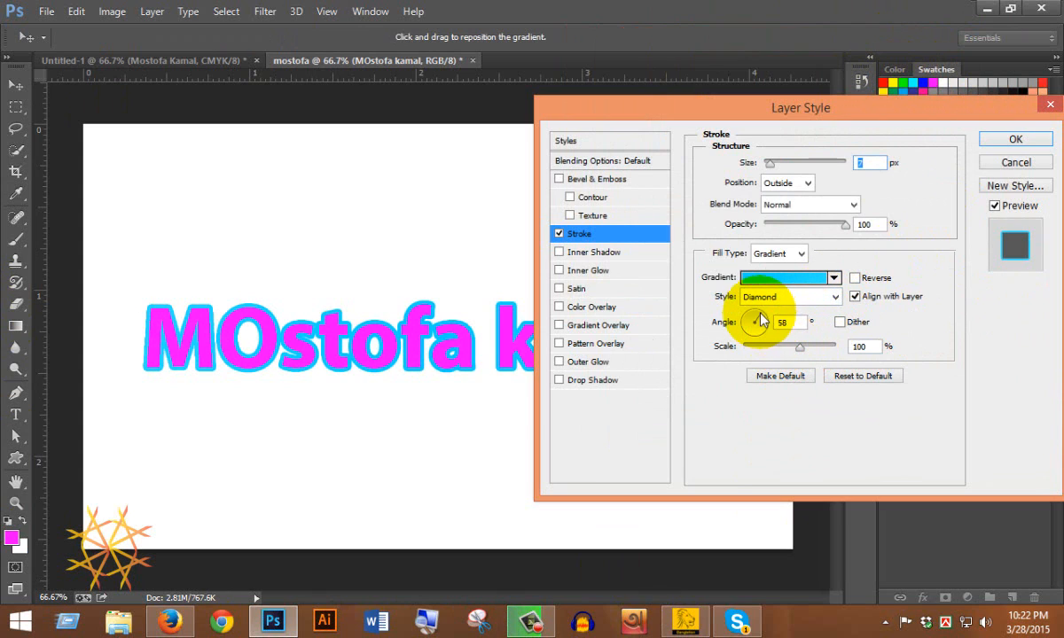
left_click(756, 317)
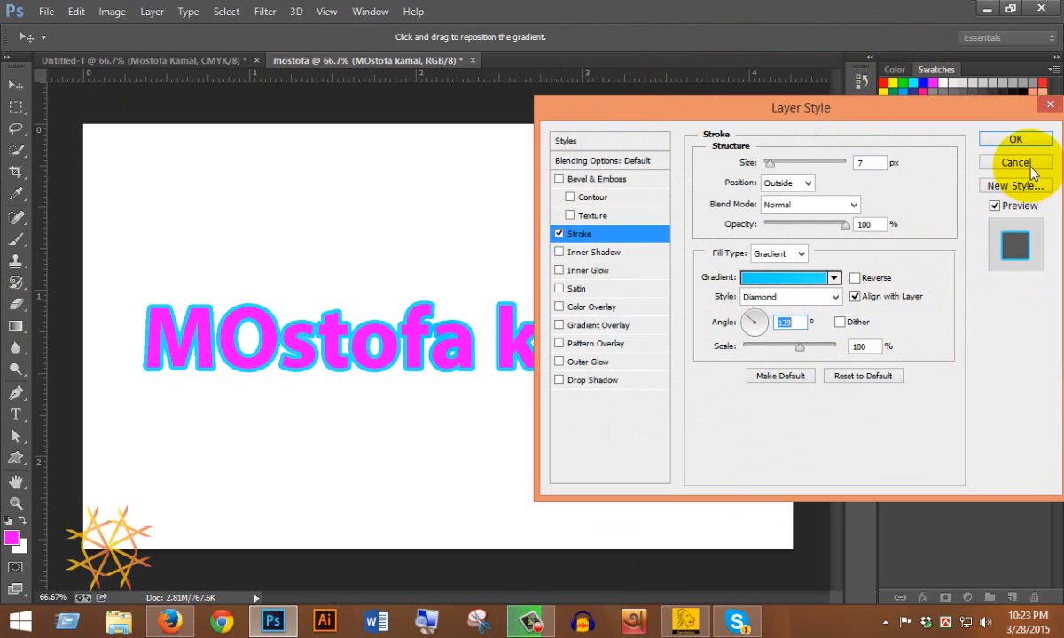
left_click(1015, 139)
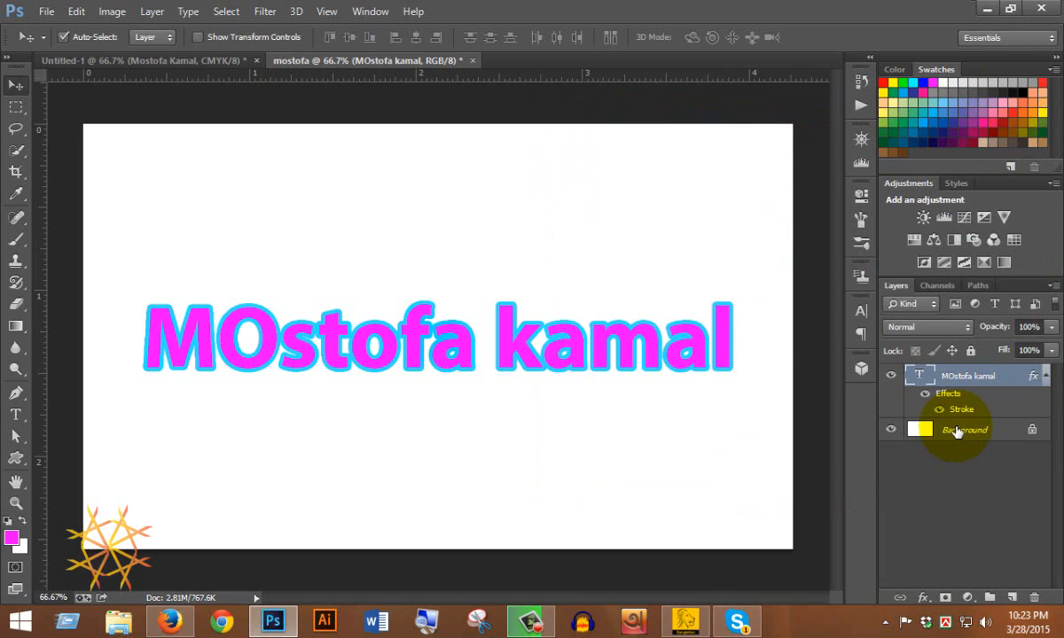
Try rasterizing the text layer's stroke style, then undo it.
right_click(979, 379)
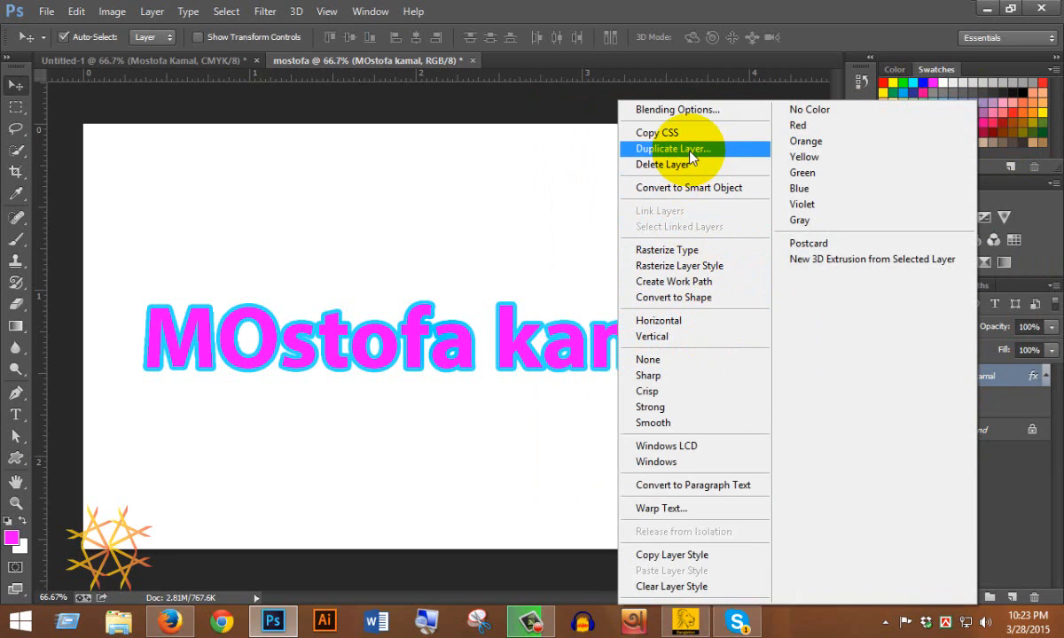
left_click(736, 268)
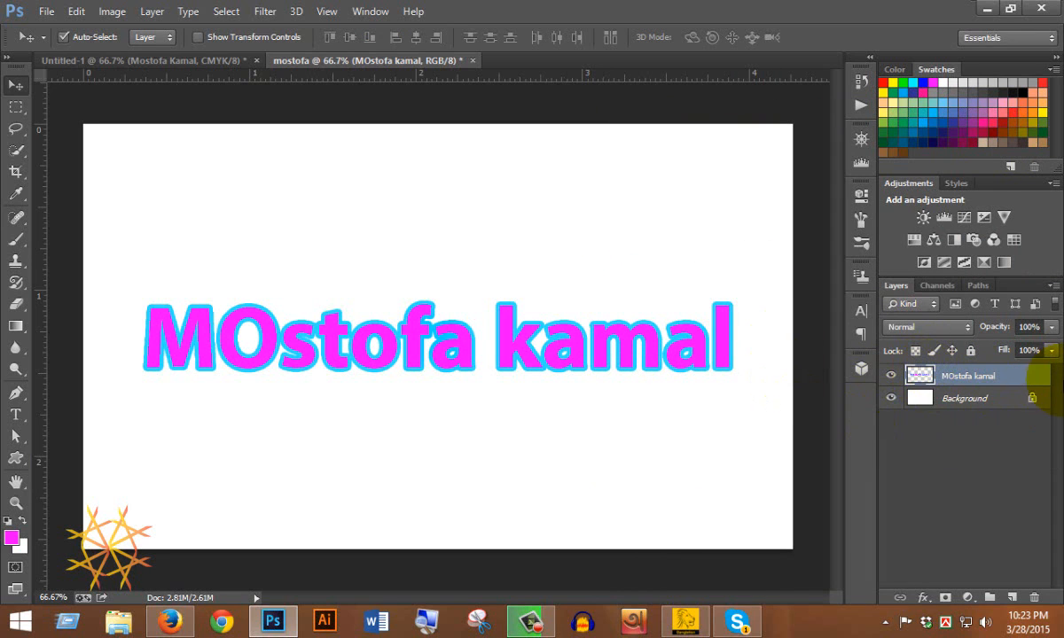
key("ctrl+z")
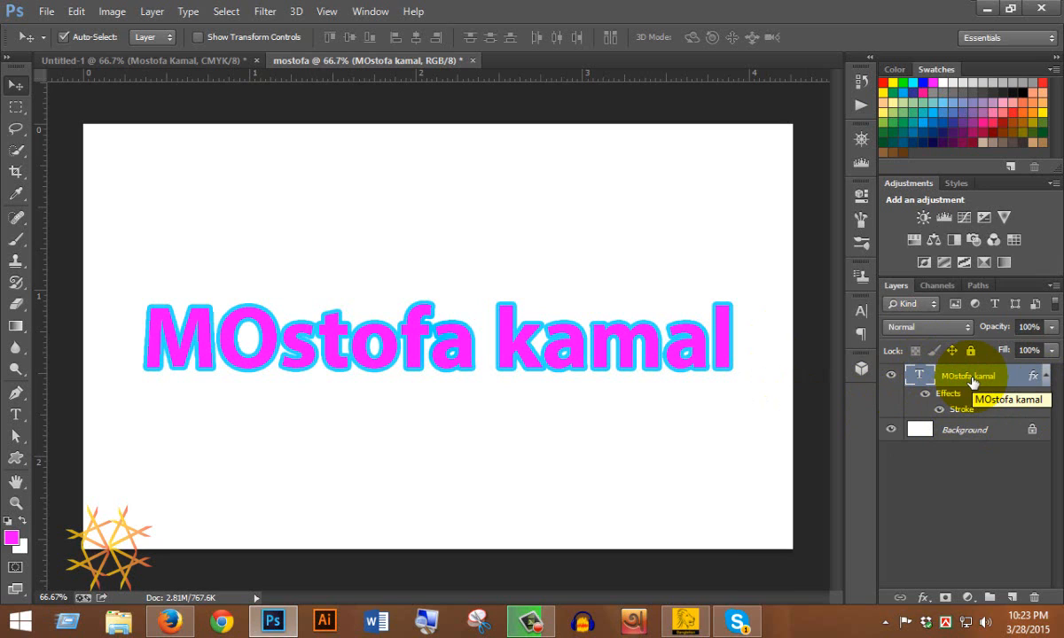
Add an empty Layer 1 above the text, then undo a trial merge of it with the text layer.
left_click(1012, 598)
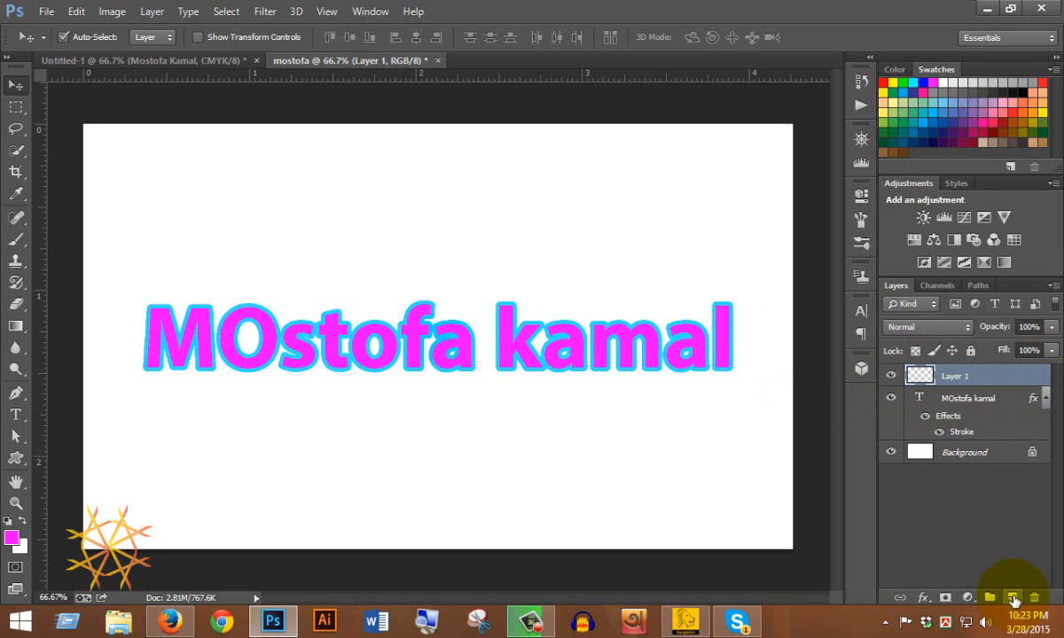
left_click(977, 406, "shift")
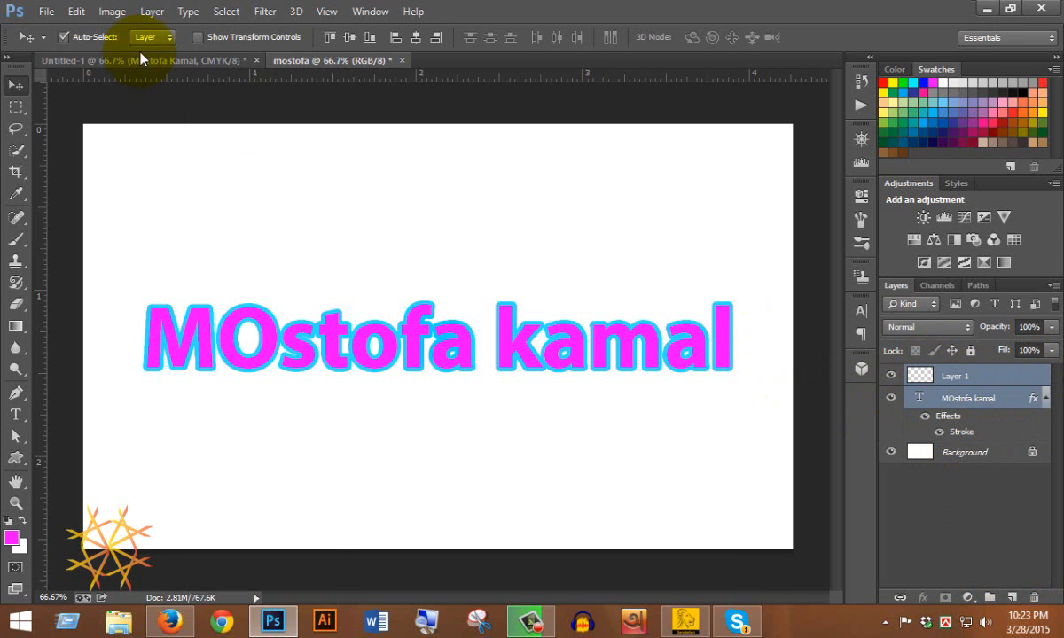
left_click(154, 13)
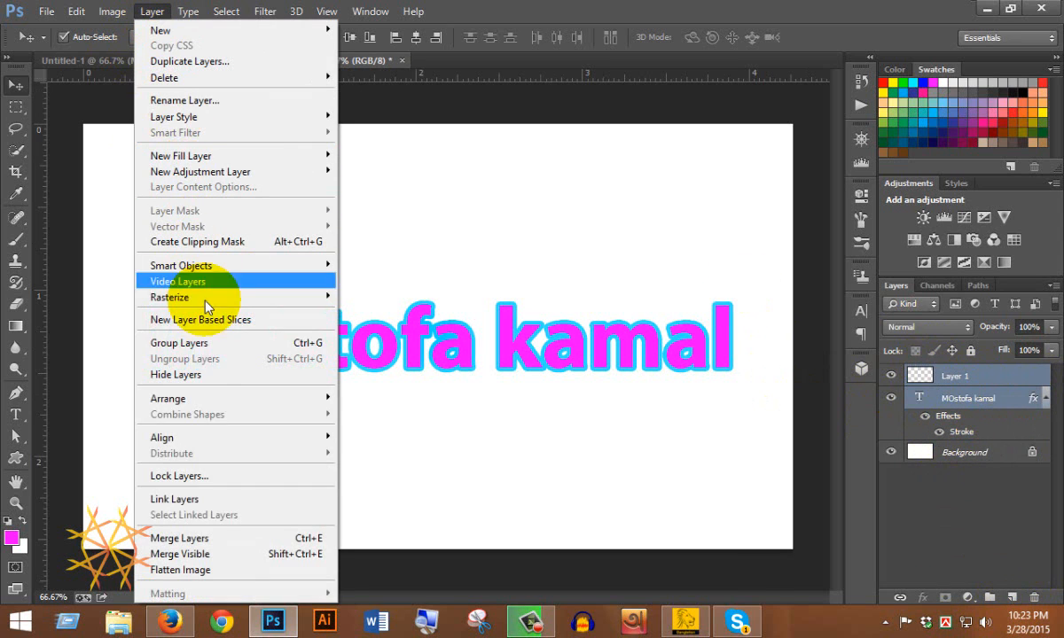
left_click(249, 545)
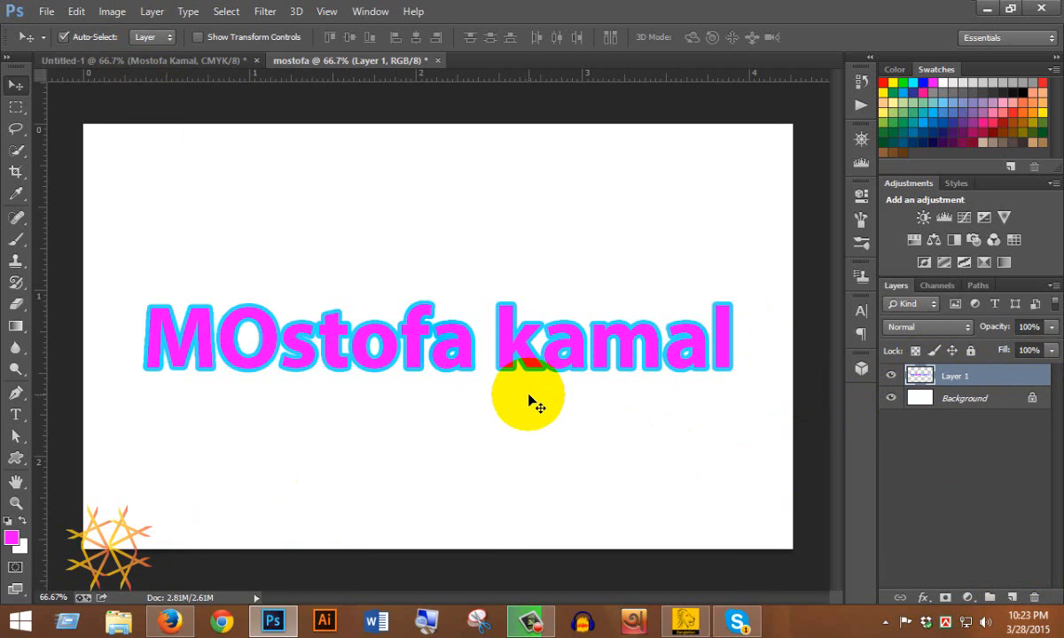
key("ctrl+z")
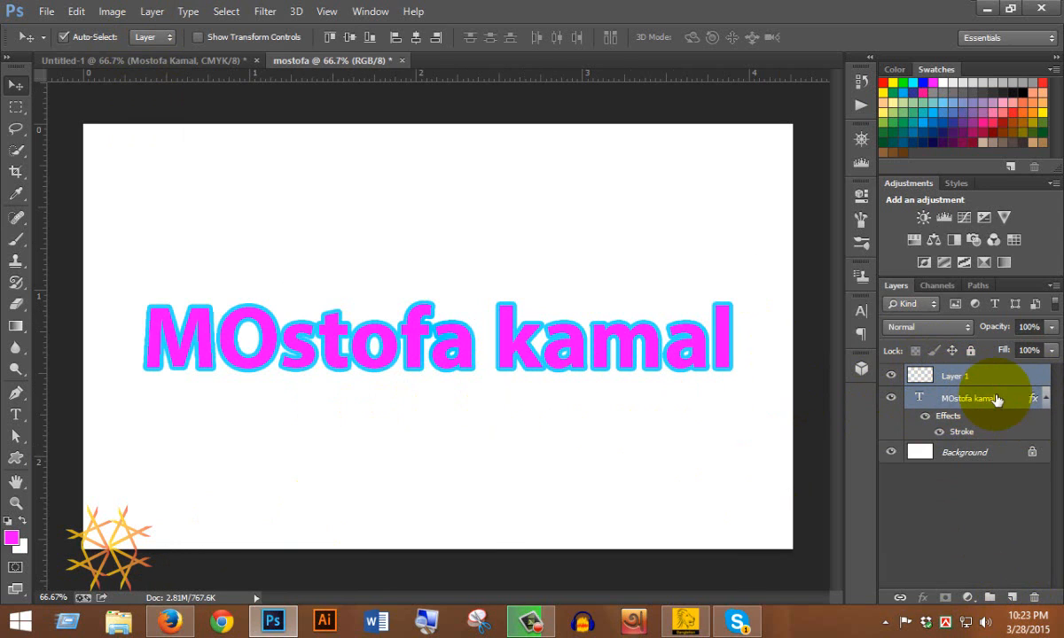
left_click(991, 376)
left_click(961, 398)
right_click(929, 406)
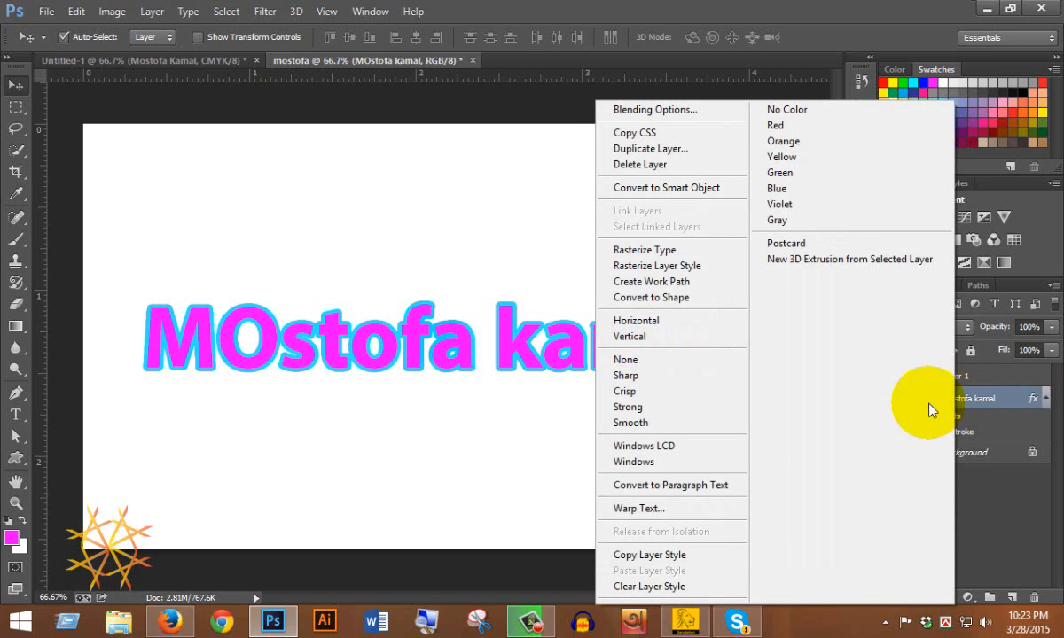
left_click(630, 247)
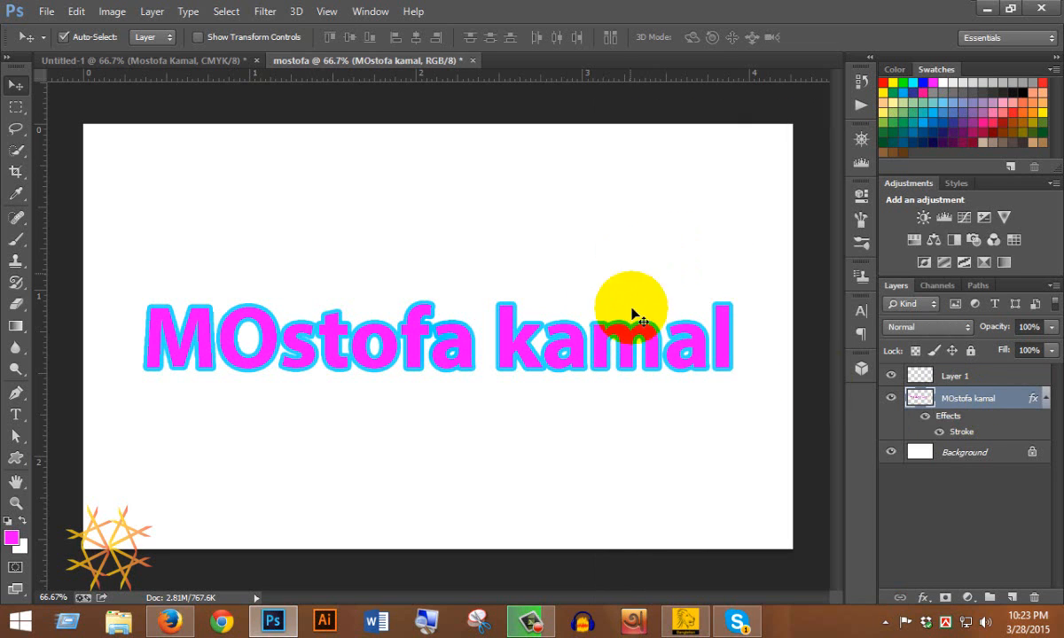
Preview a Black, White gradient on the text's stroke, then cancel the change.
double_click(965, 431)
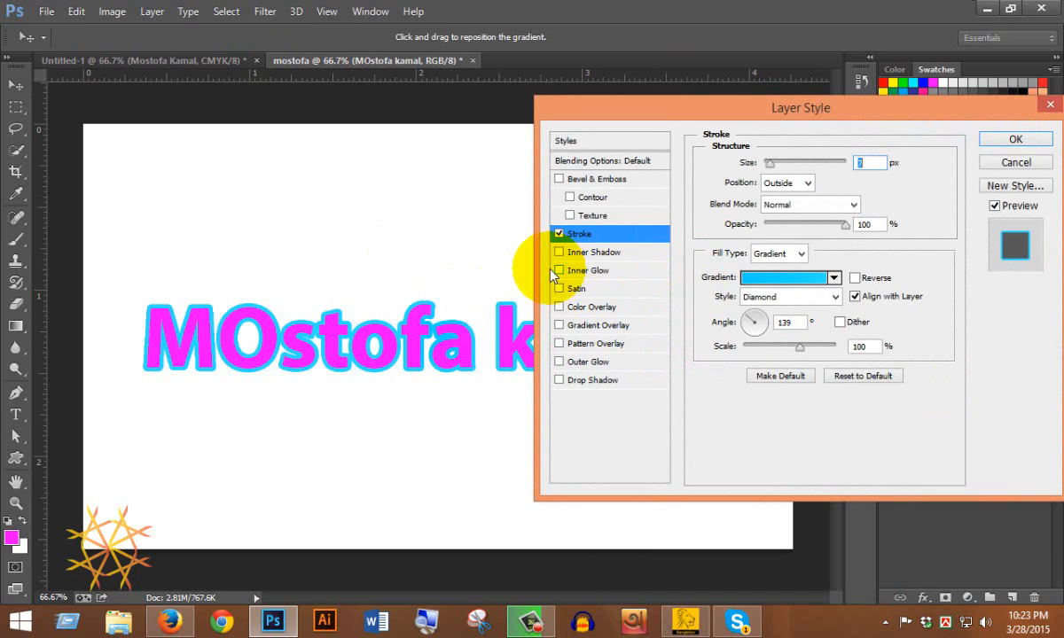
left_click(782, 277)
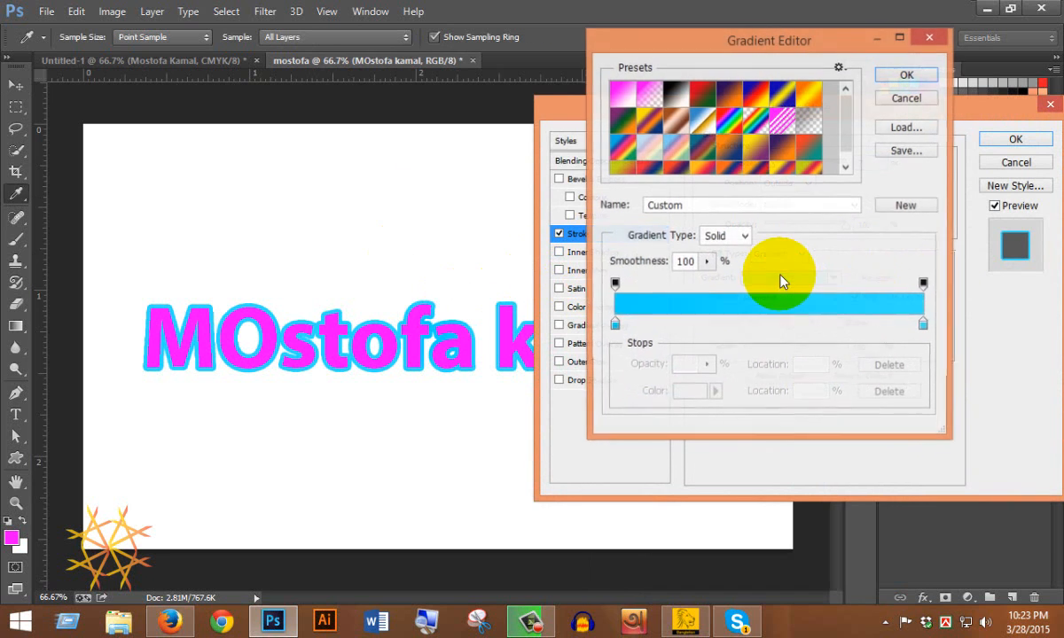
left_click(675, 93)
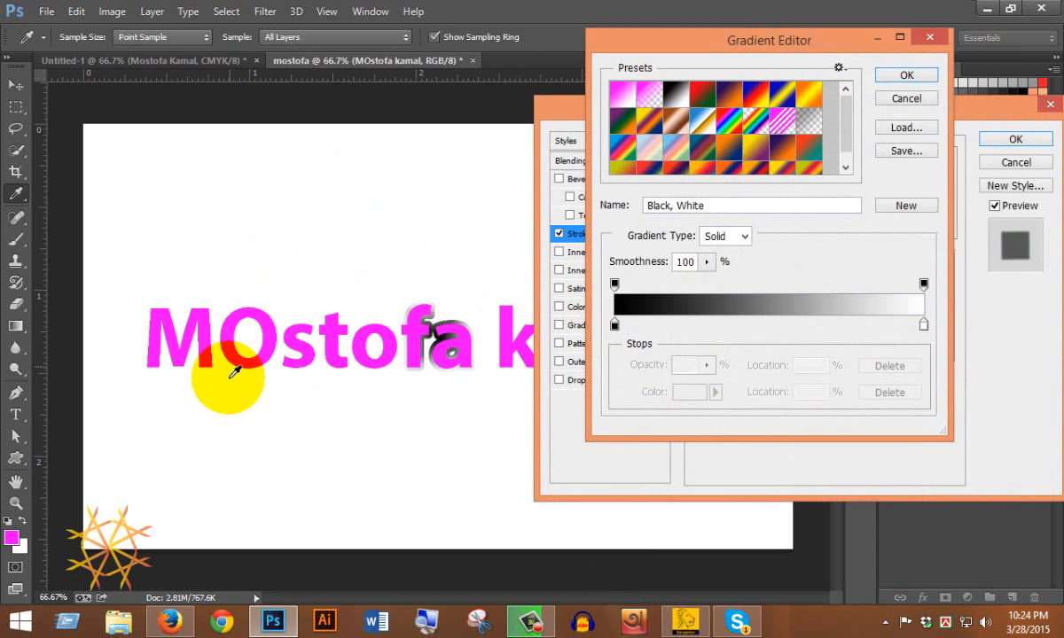
left_click(913, 101)
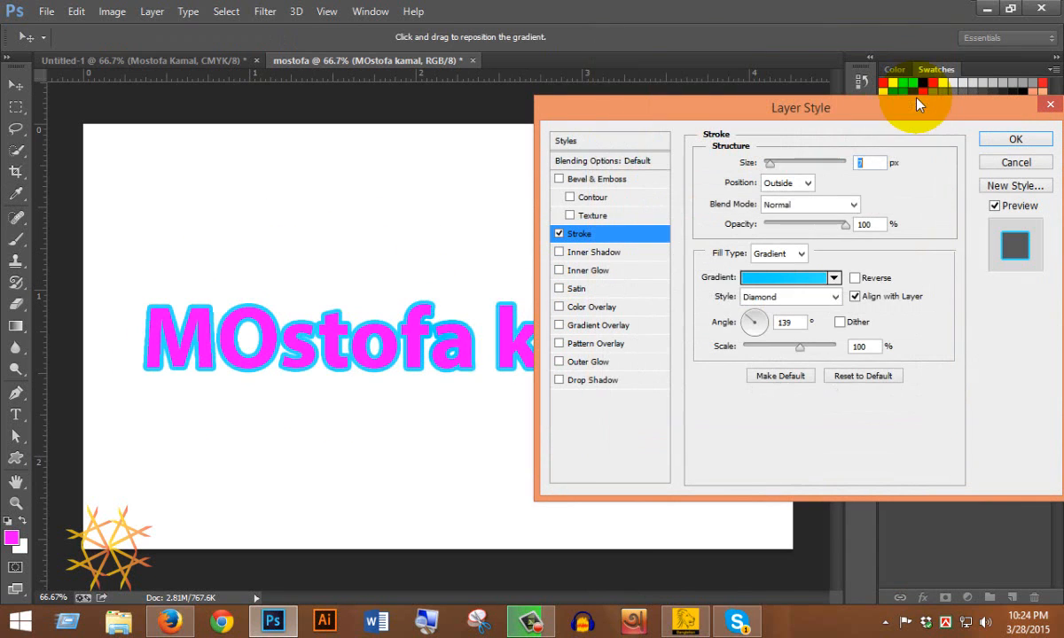
left_click(1015, 163)
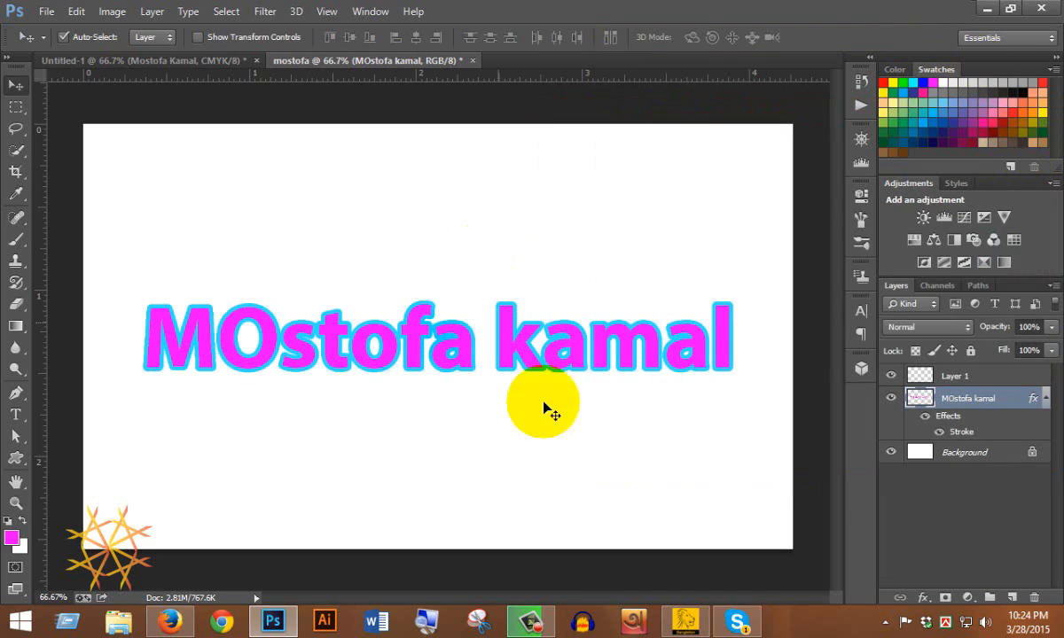
Merge the text layer and the empty layer into a single Layer 1 and open its layer style.
left_click(974, 378, "shift")
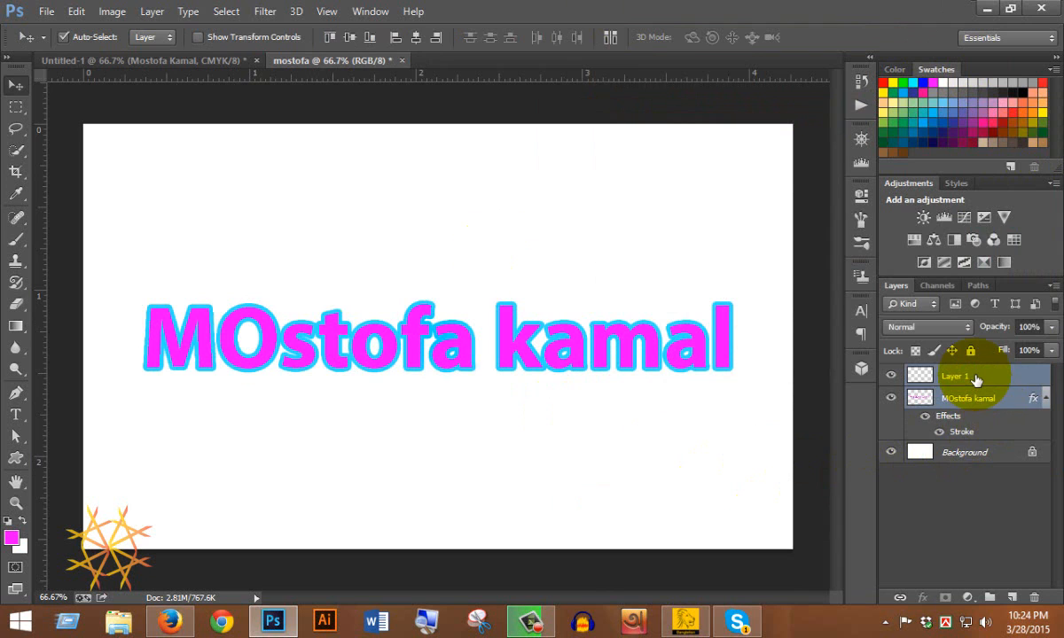
key("ctrl+e")
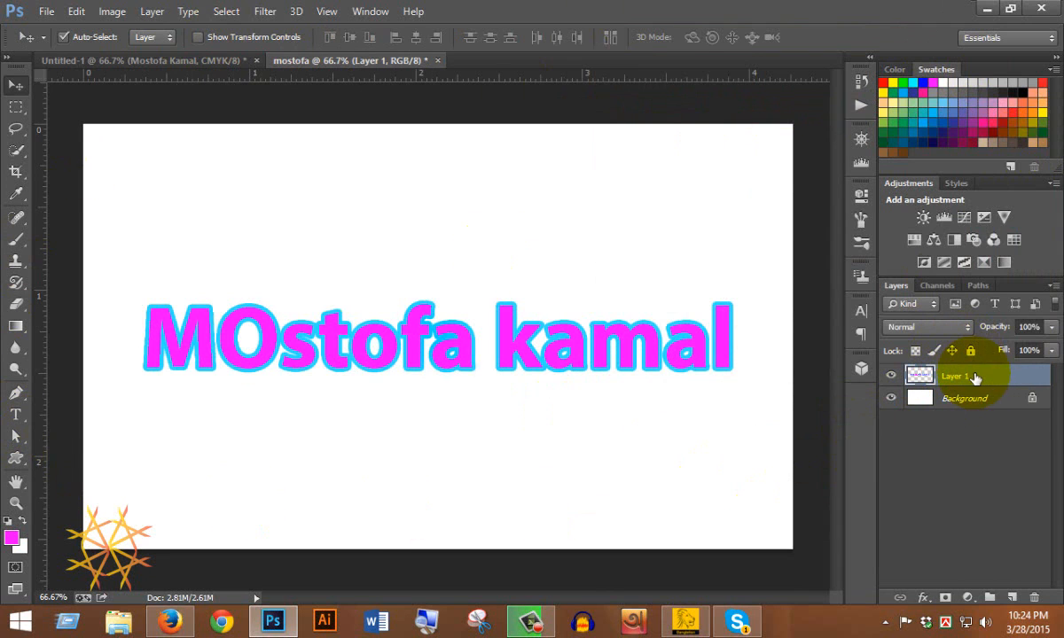
double_click(925, 379)
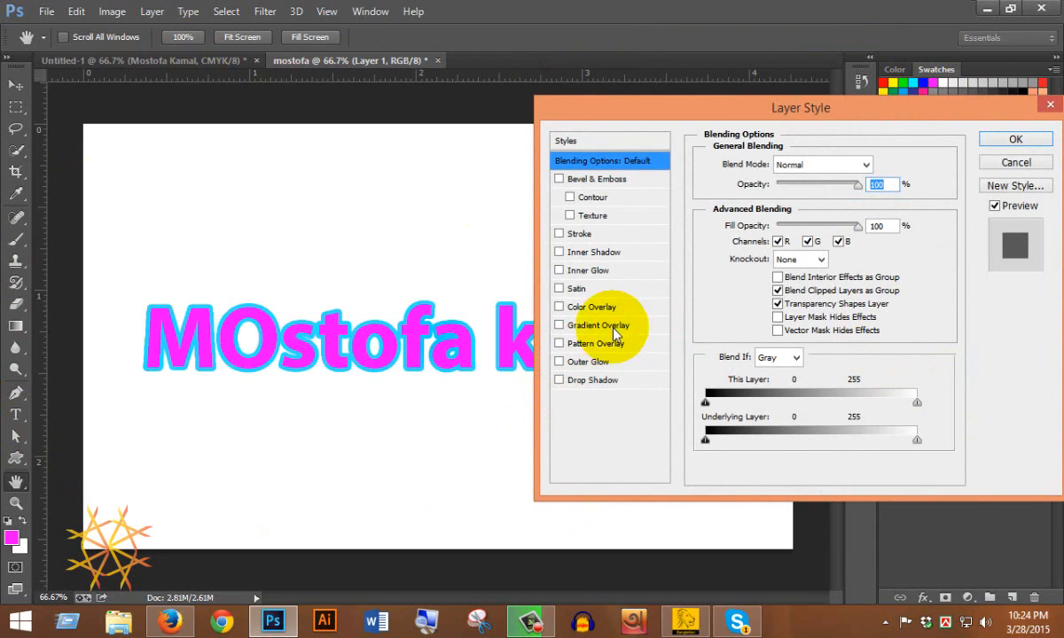
Give Layer 1 a 10 px outside stroke in orange ffa303.
left_click(575, 234)
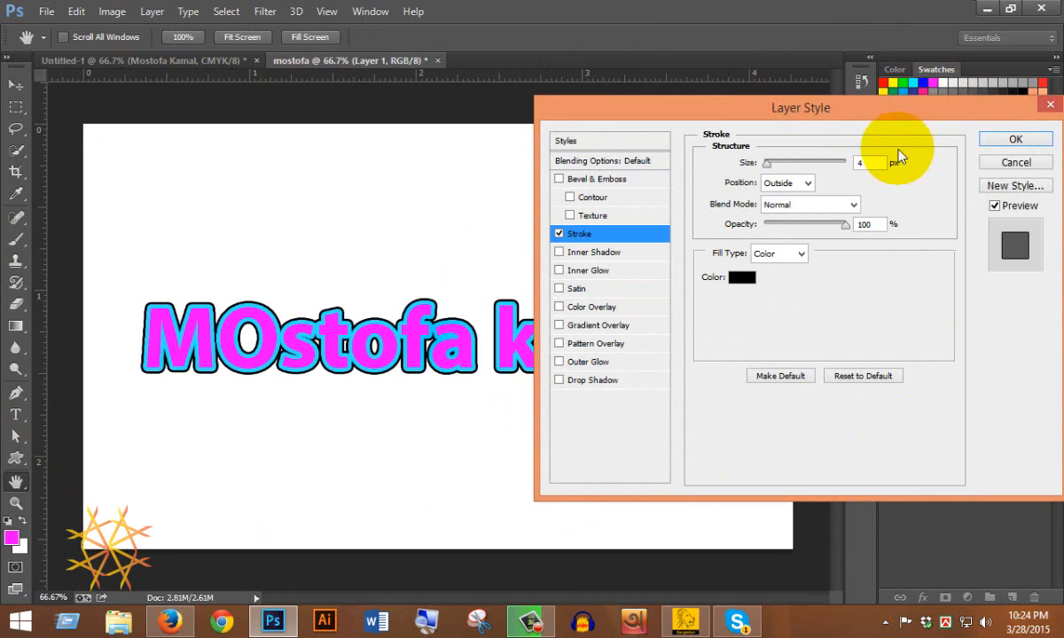
left_click(743, 280)
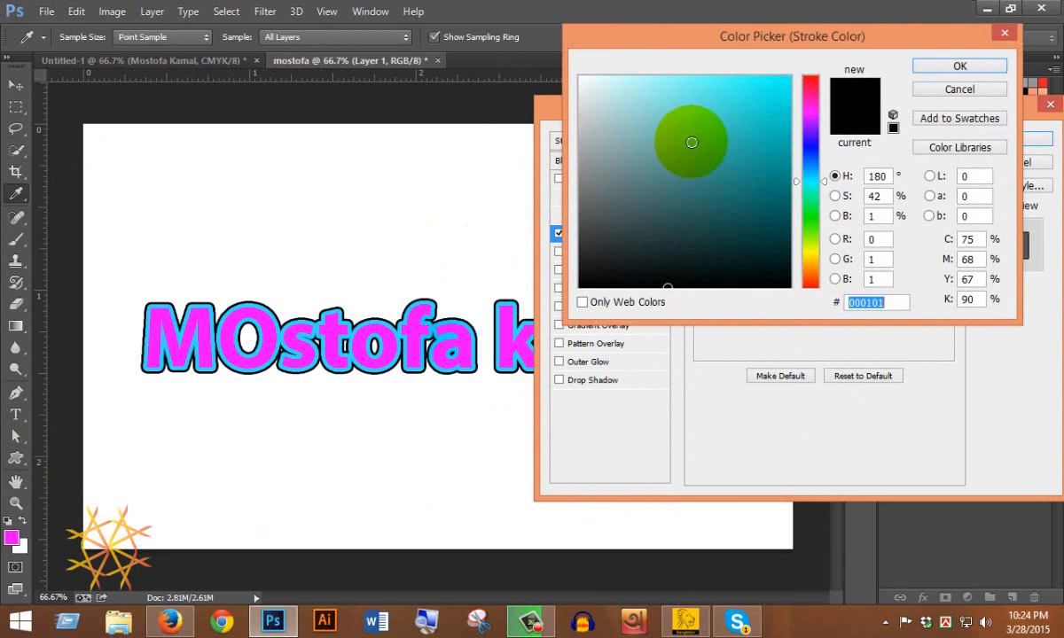
left_click_drag(693, 95, 656, 73)
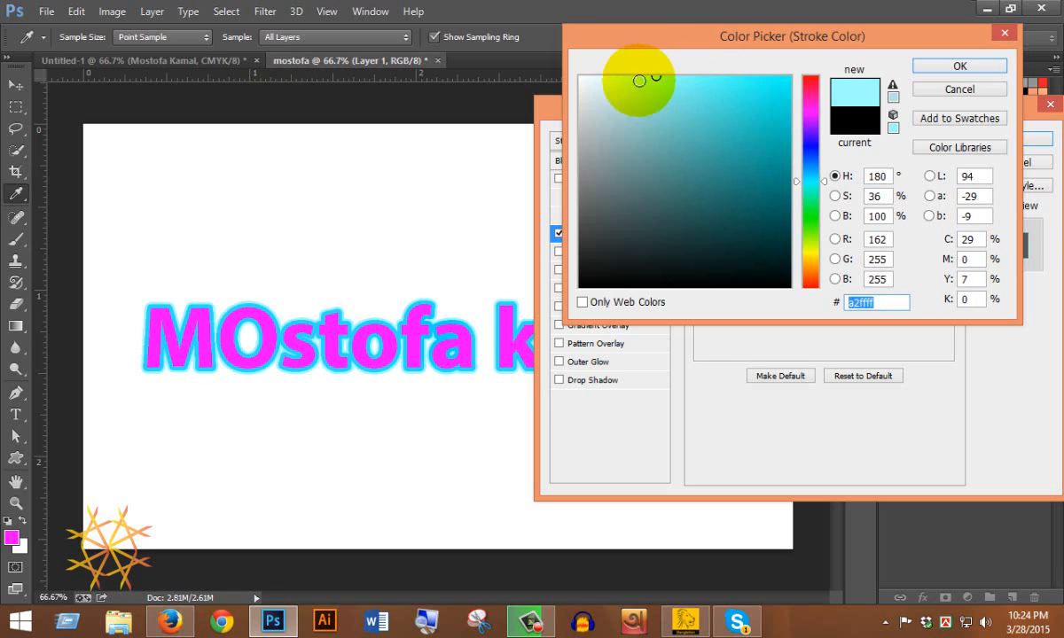
left_click(580, 77)
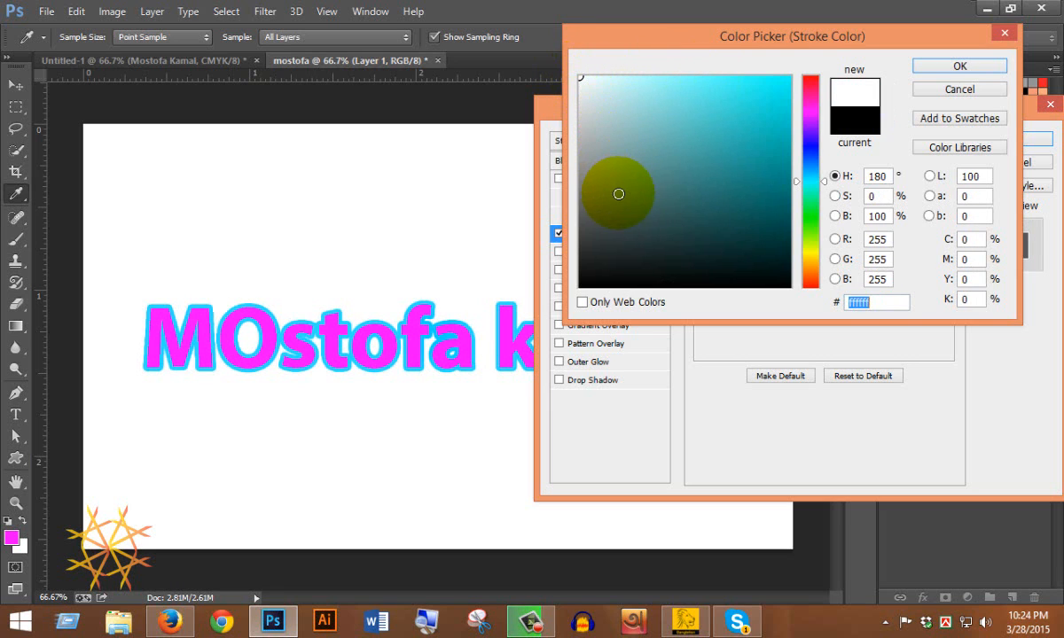
left_click(616, 286)
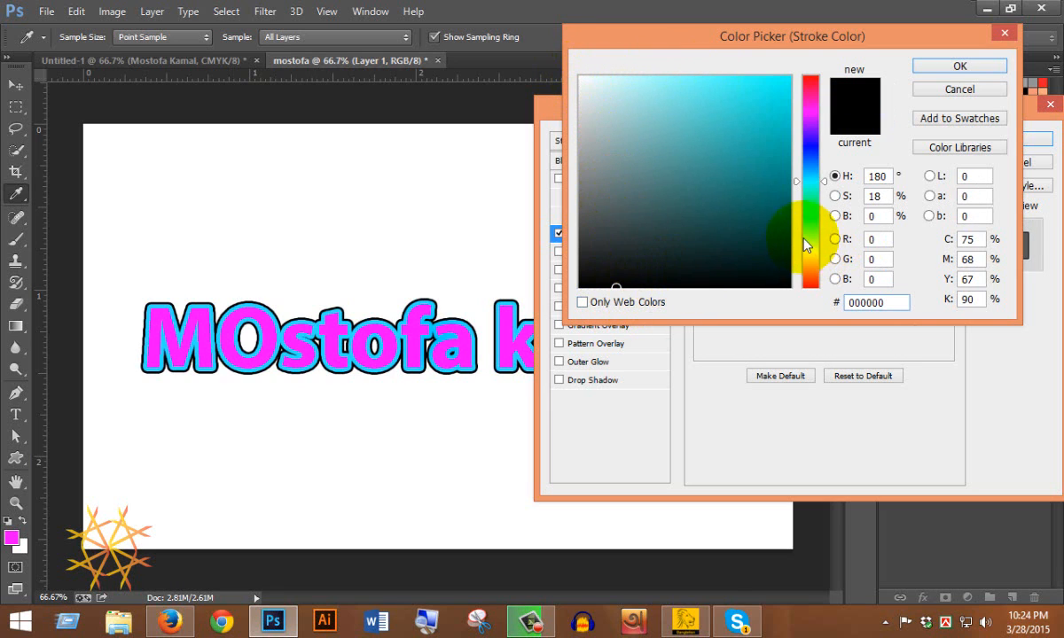
left_click(810, 265)
left_click_drag(769, 99, 787, 69)
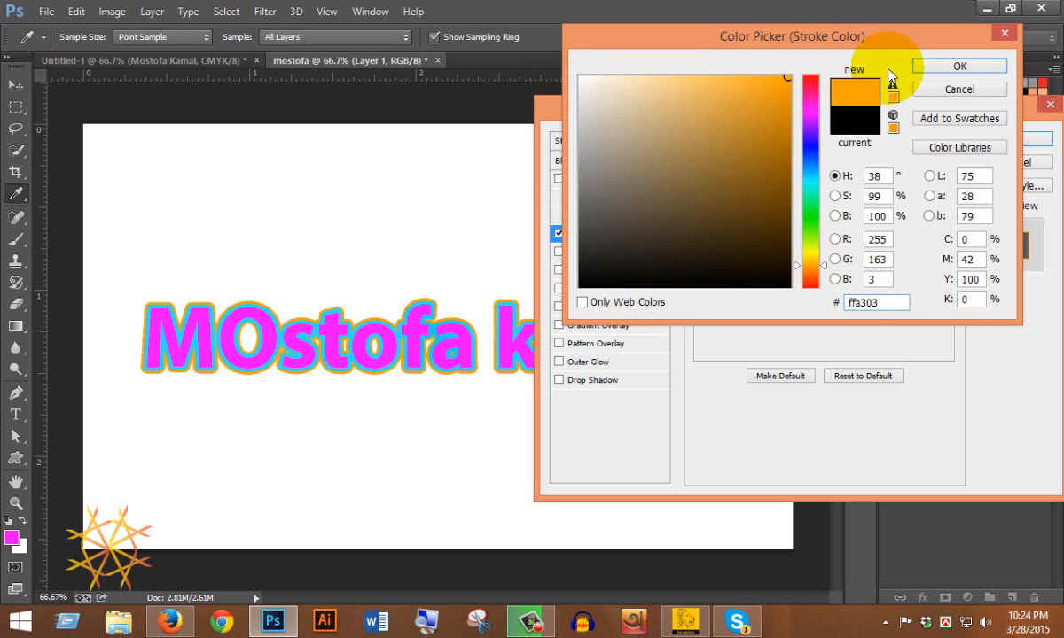
left_click(949, 68)
left_click_drag(760, 165, 772, 163)
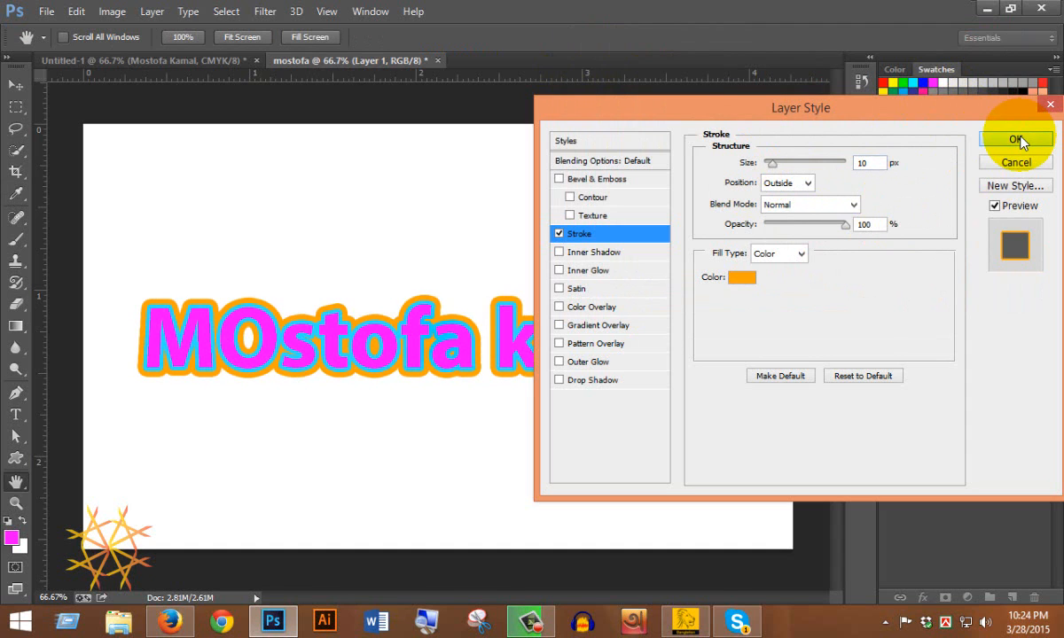
left_click(1017, 140)
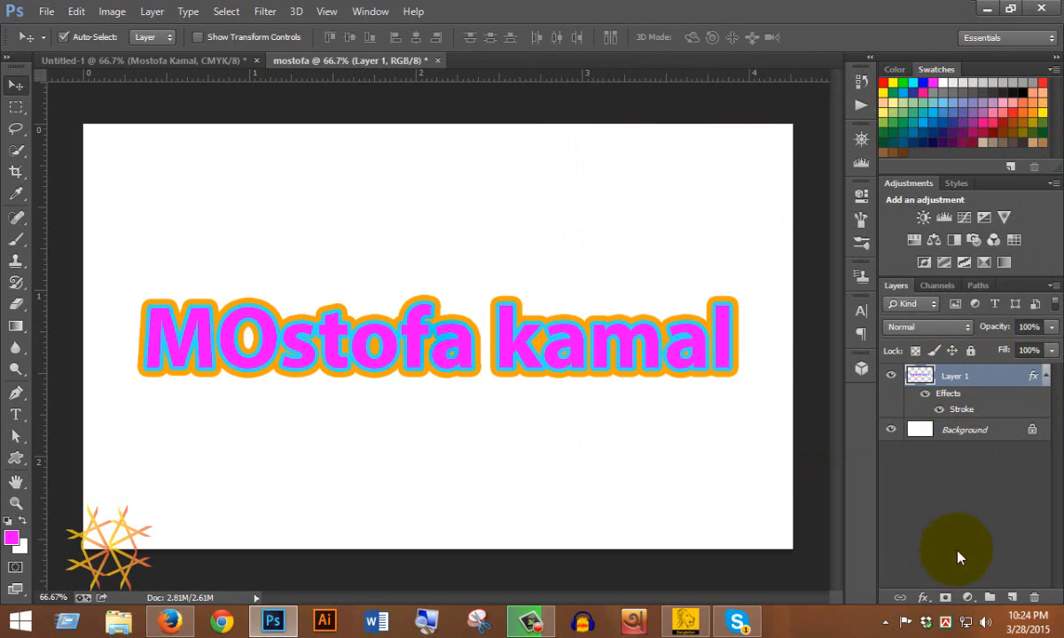
Merge Layer 1 into a new Layer 2 and open Layer 2's layer style.
left_click(1011, 598)
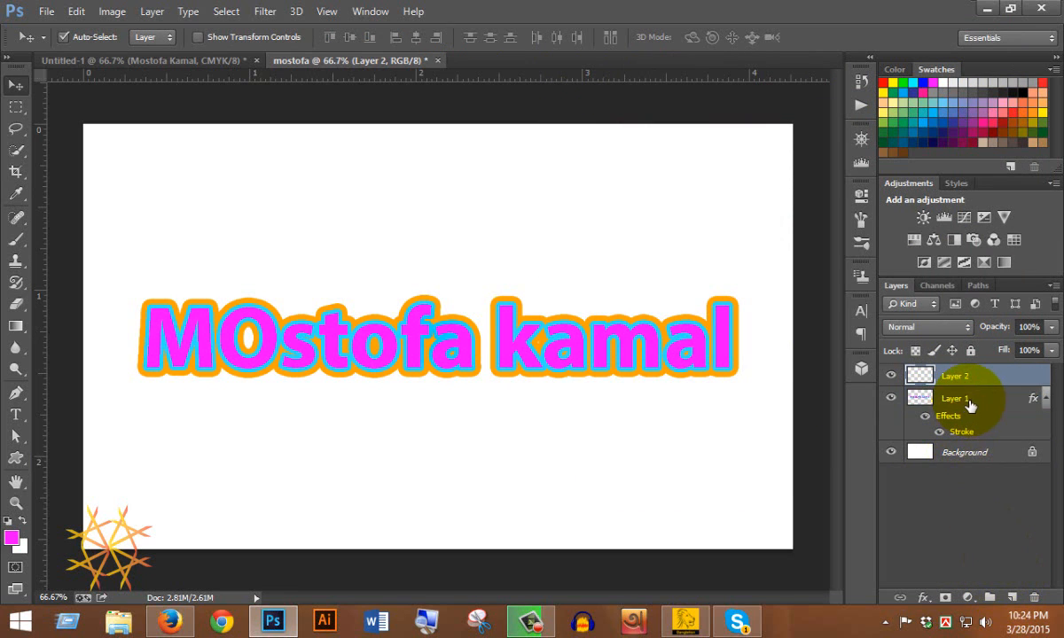
left_click(970, 405, "shift")
key("ctrl+e")
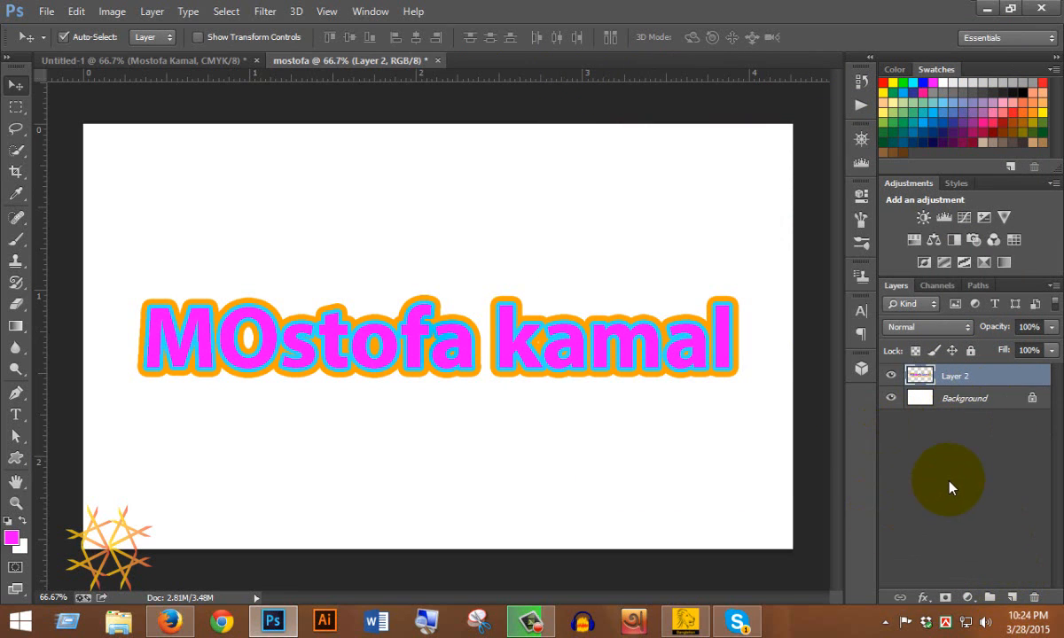
double_click(920, 375)
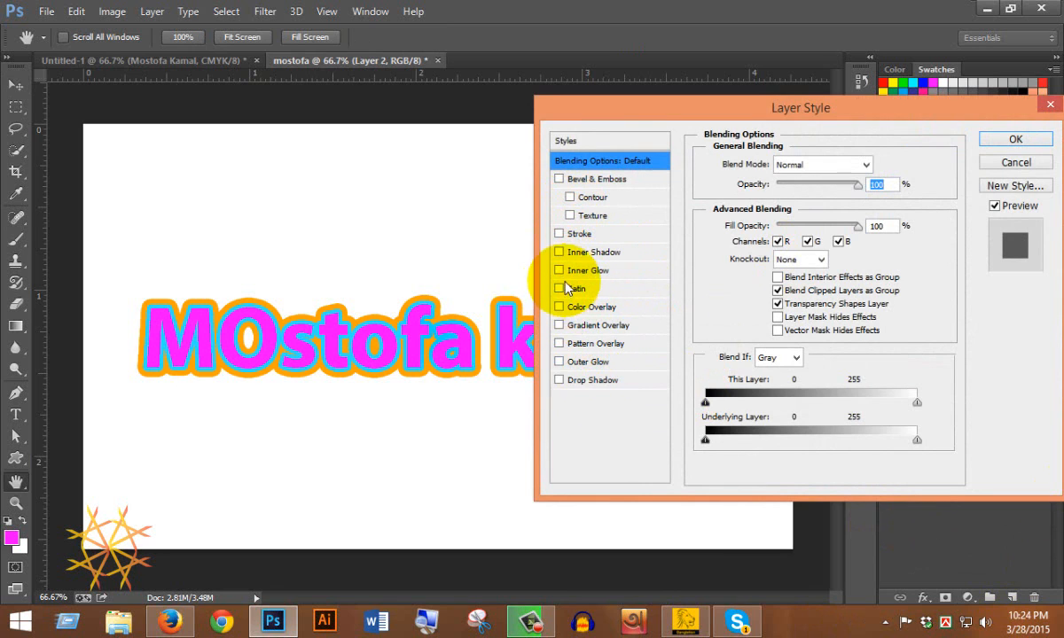
Add a stroke to Layer 2 in light cyan 69fefe.
left_click(580, 238)
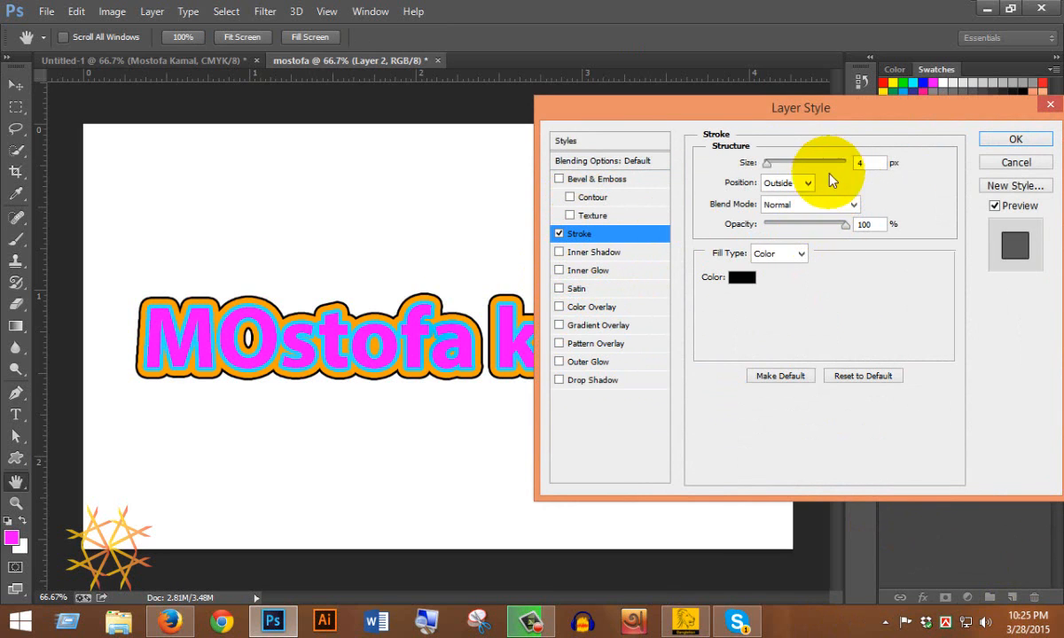
left_click_drag(767, 164, 774, 166)
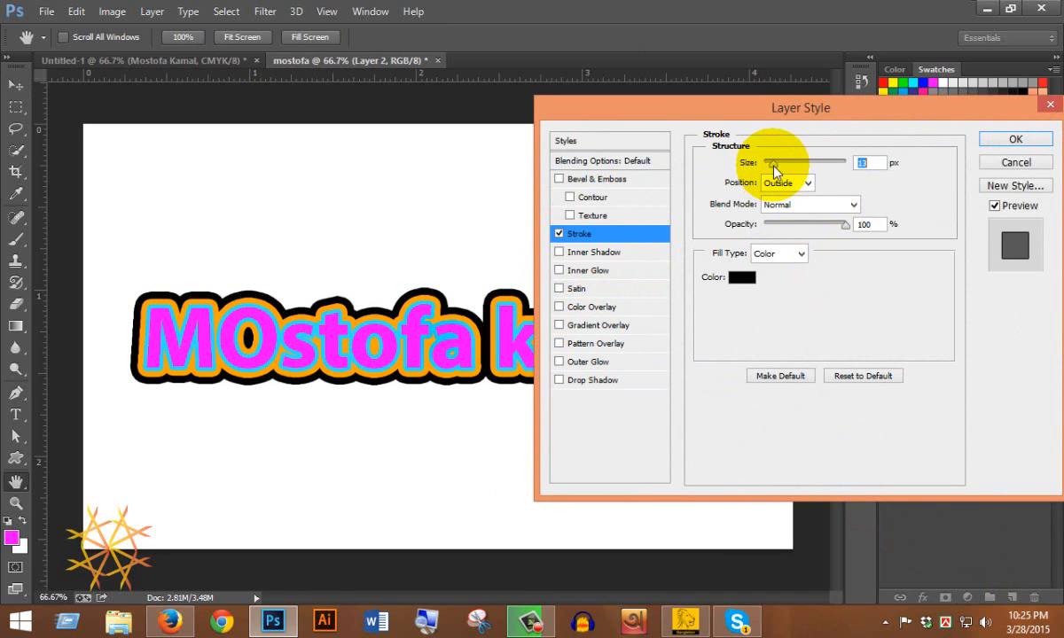
left_click(736, 282)
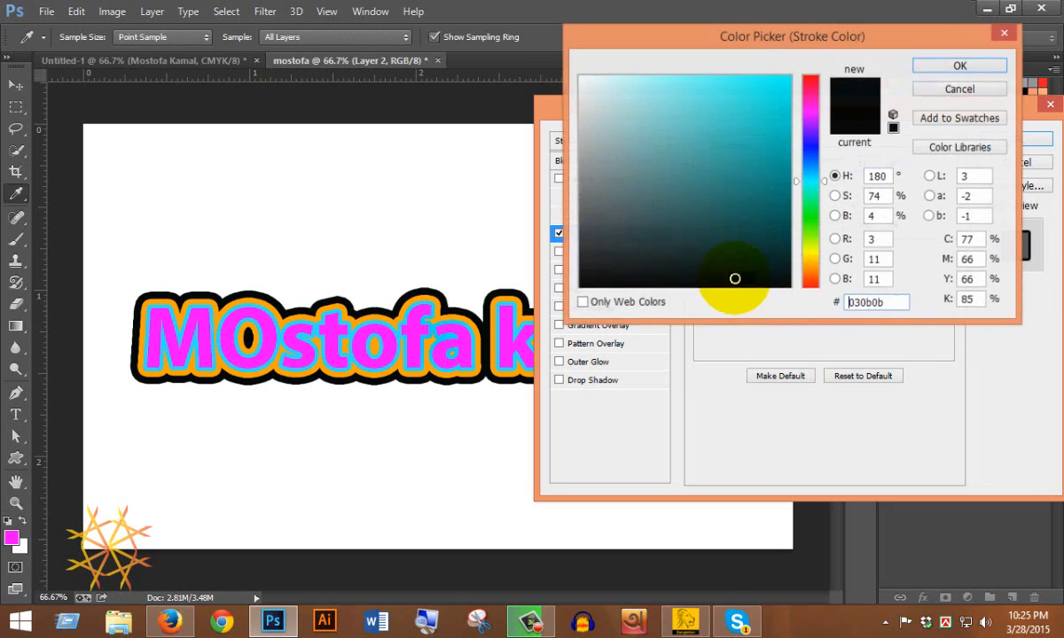
left_click_drag(736, 280, 792, 65)
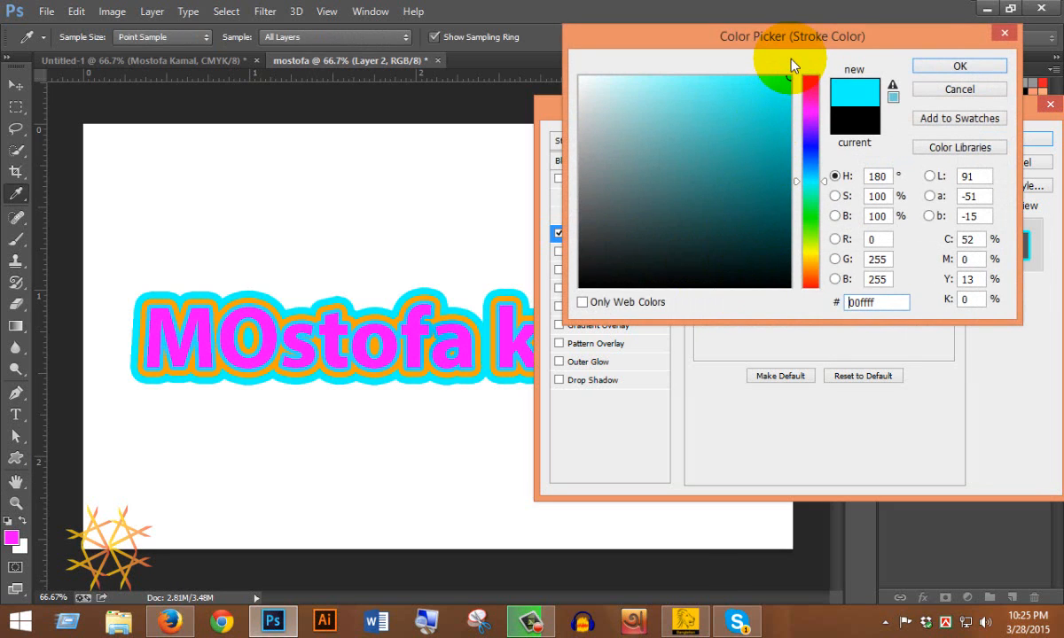
left_click_drag(706, 123, 752, 77)
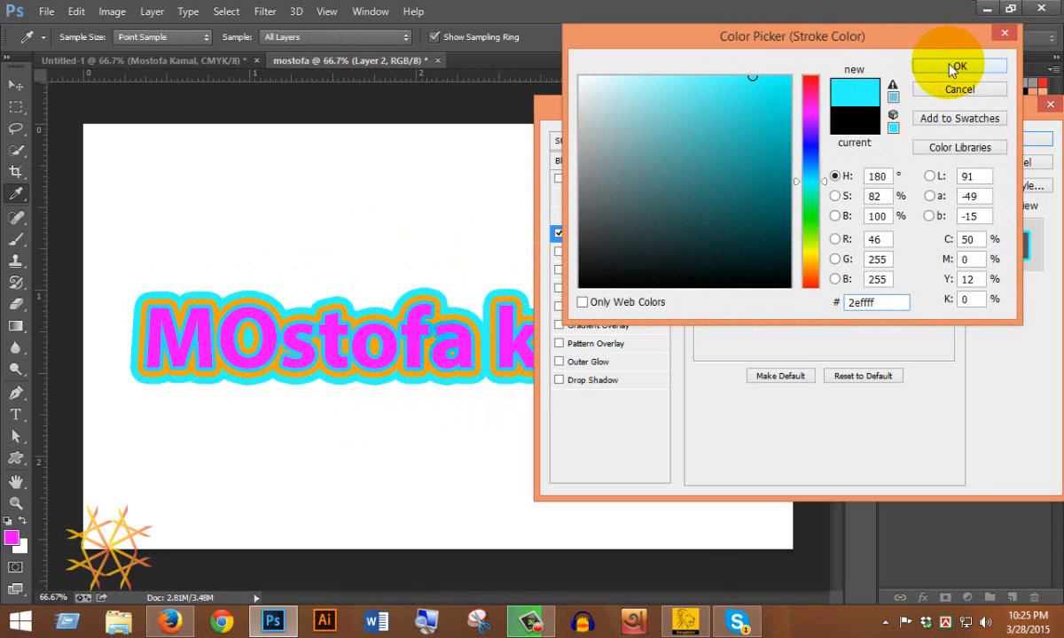
left_click(703, 77)
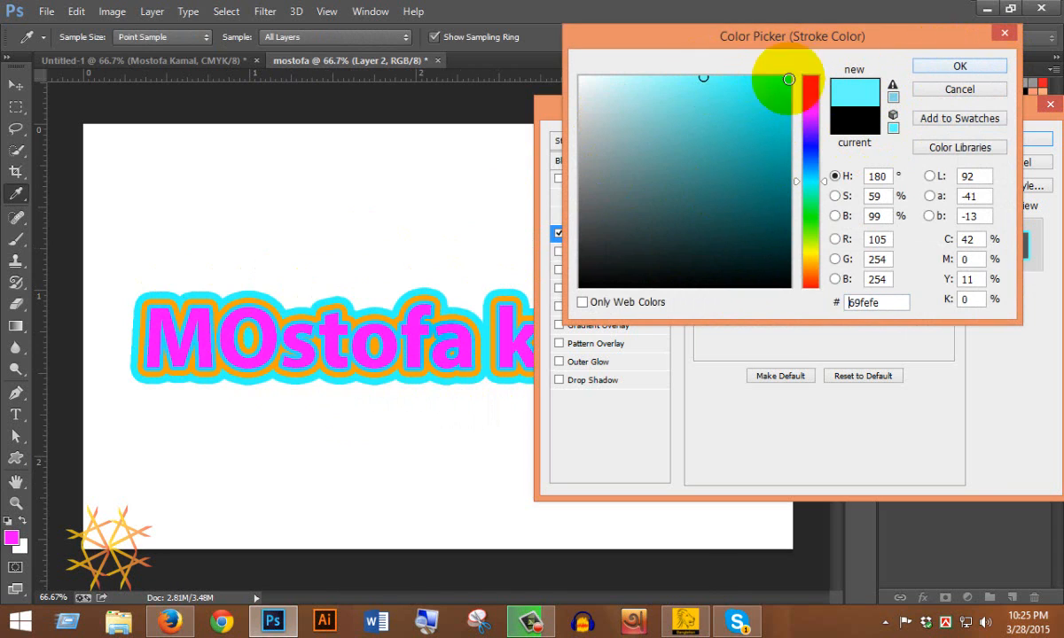
left_click(975, 69)
Set the cyan stroke to 8 px, centred on the edge, and apply it.
double_click(868, 162)
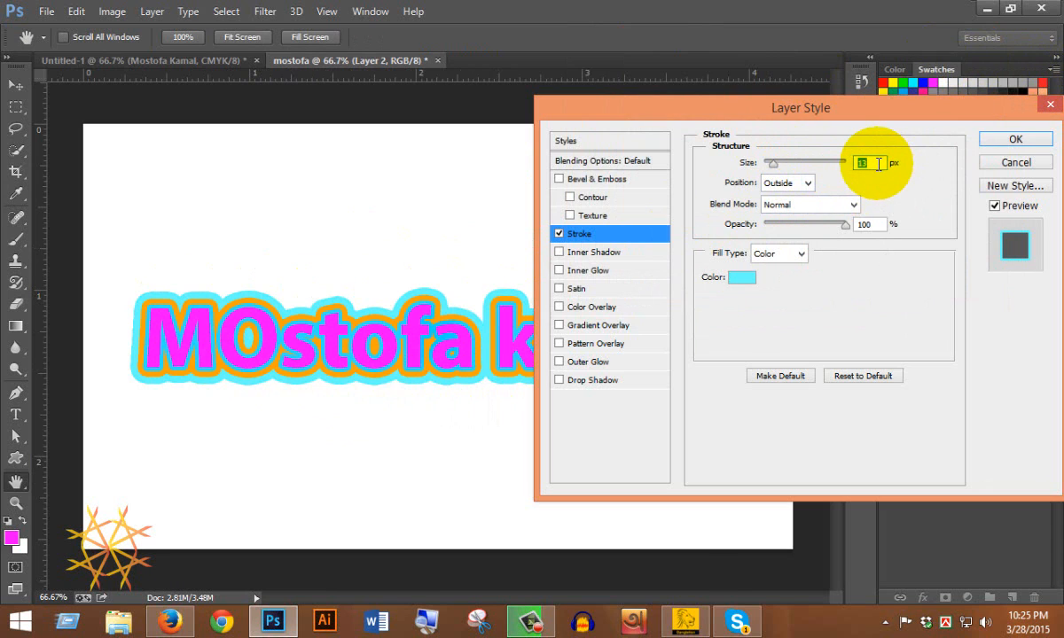
type("8")
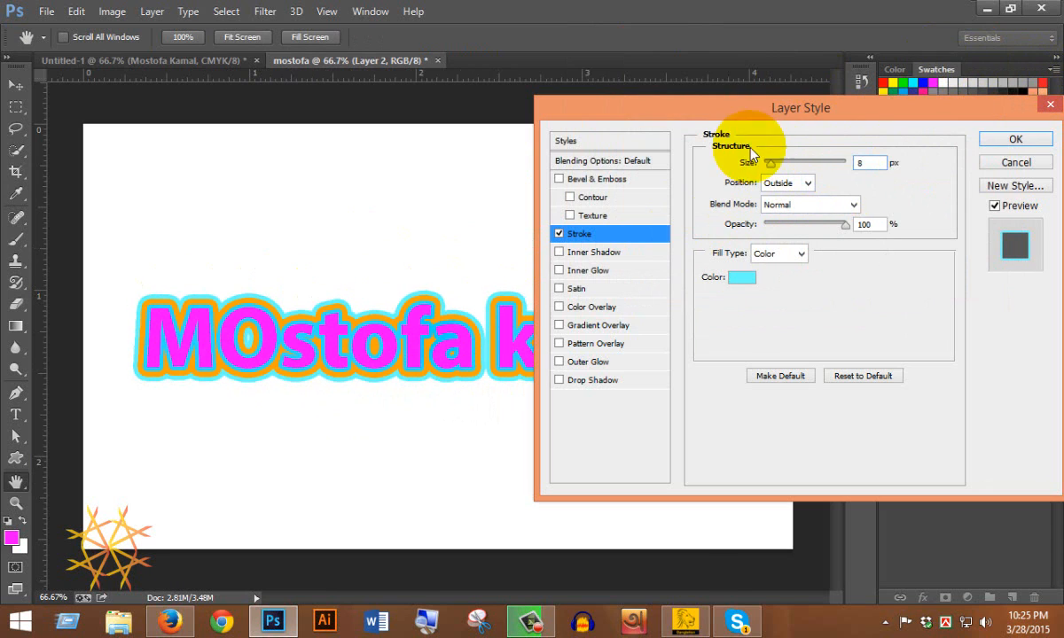
left_click(807, 182)
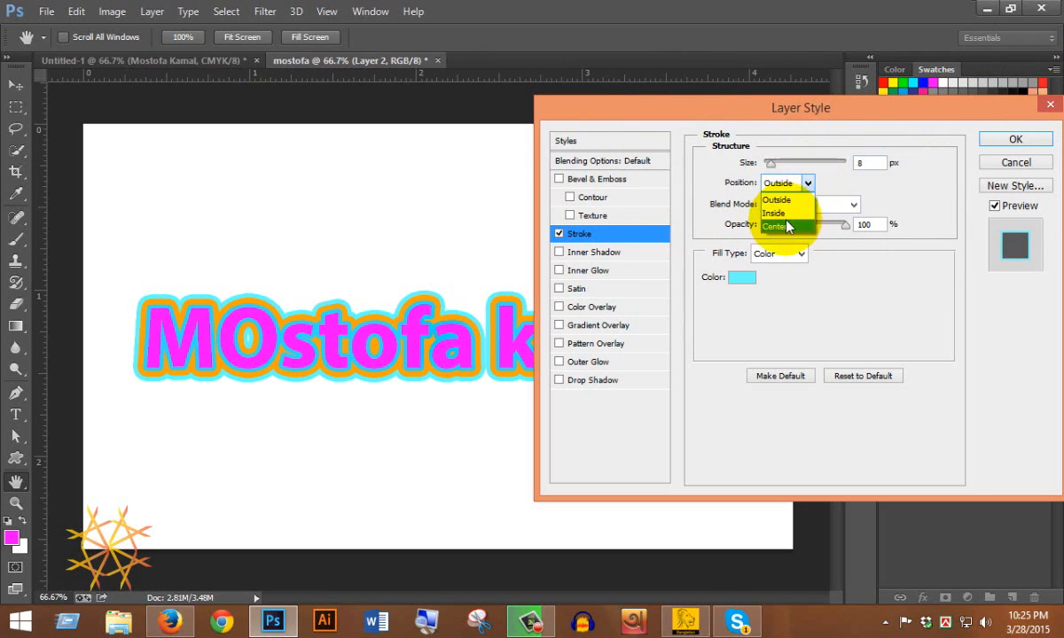
left_click(787, 214)
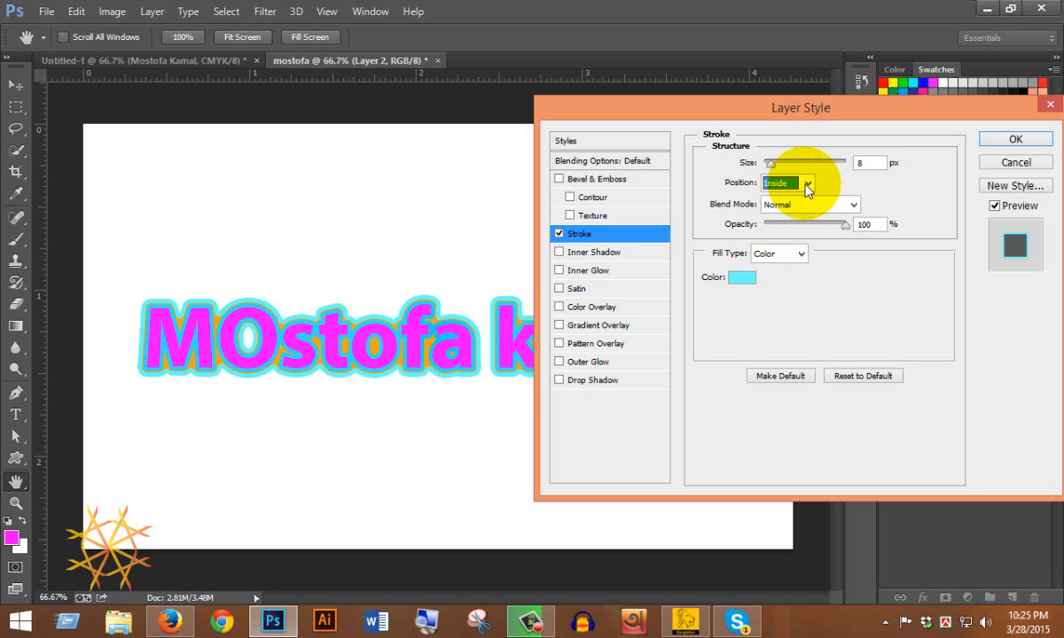
left_click(805, 183)
left_click(787, 227)
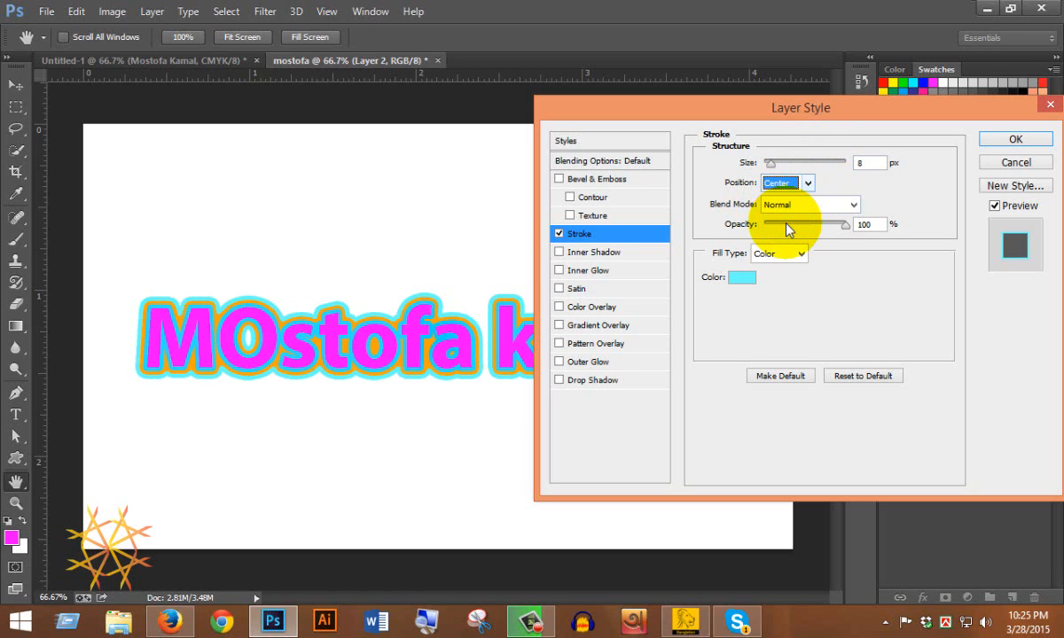
left_click(1016, 141)
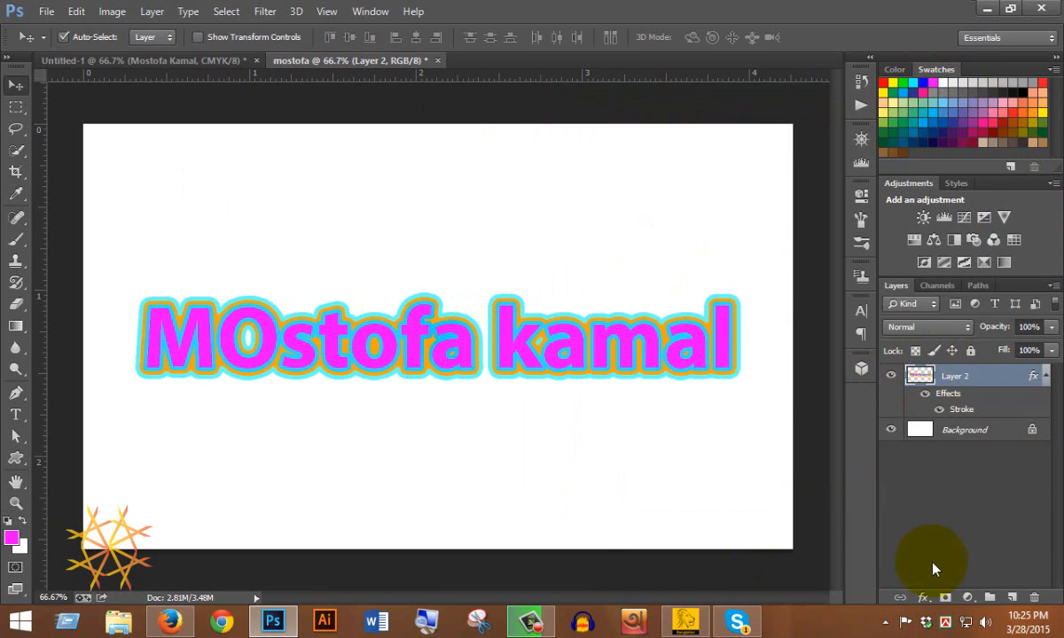
Merge Layer 2 into a new Layer 3 and open Layer 3's layer style.
left_click(1012, 598)
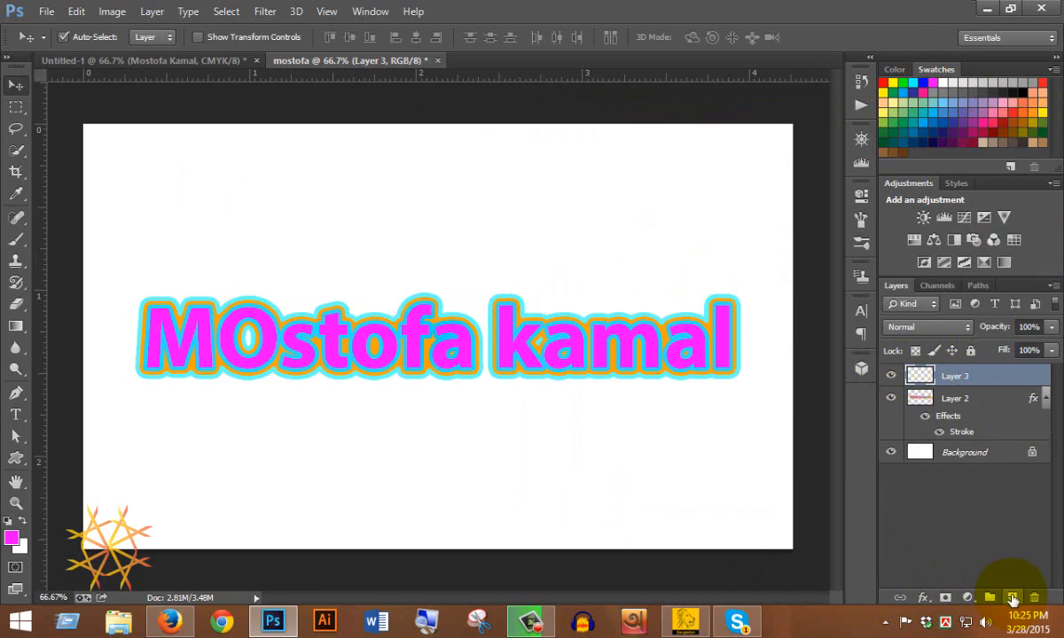
left_click(973, 398, "shift")
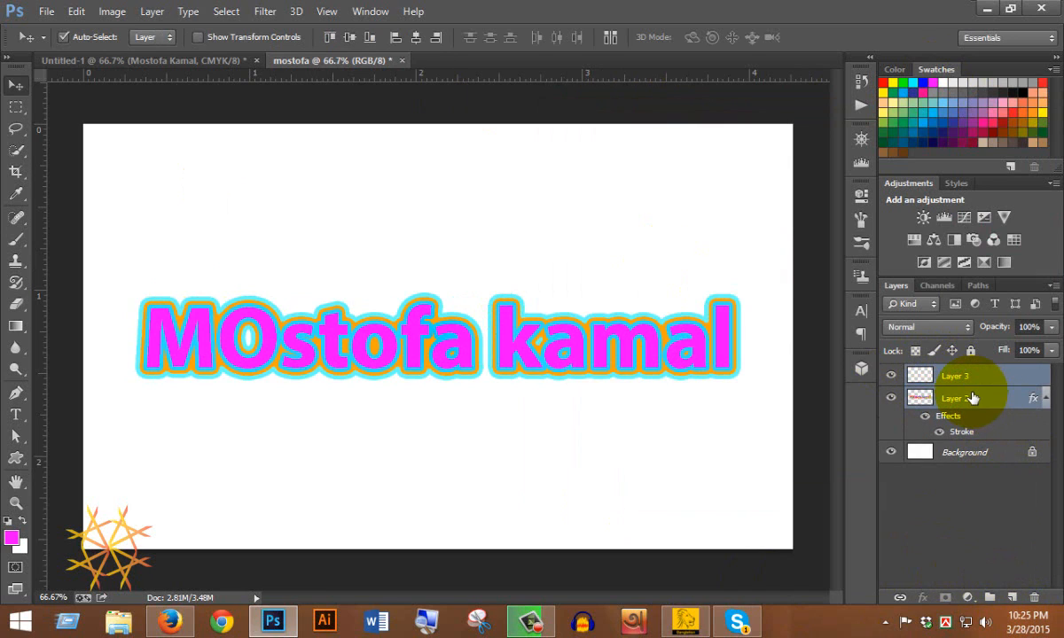
key("ctrl+e")
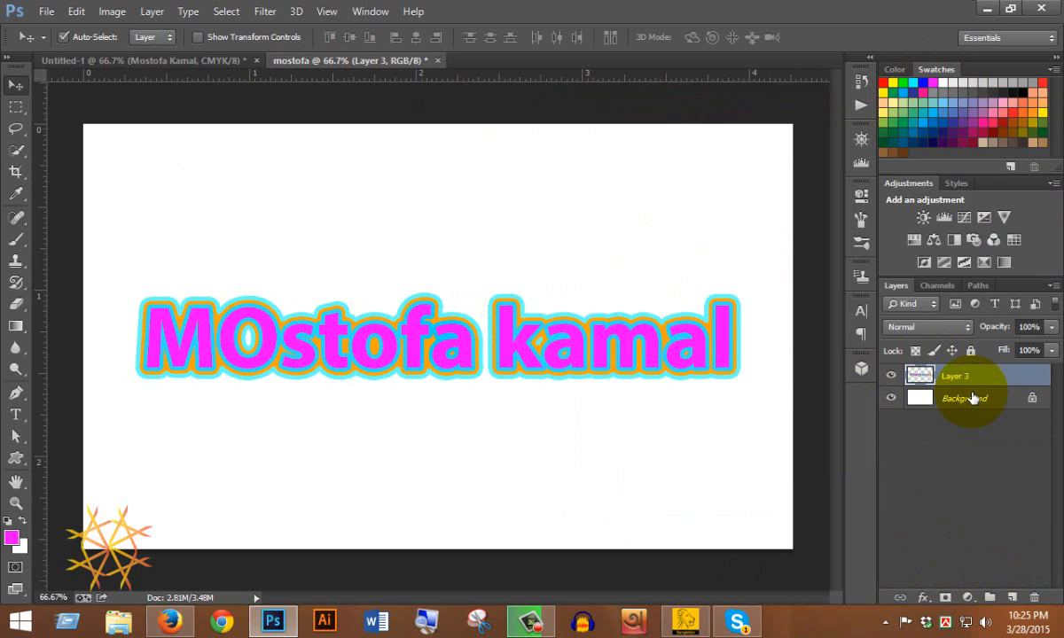
double_click(922, 376)
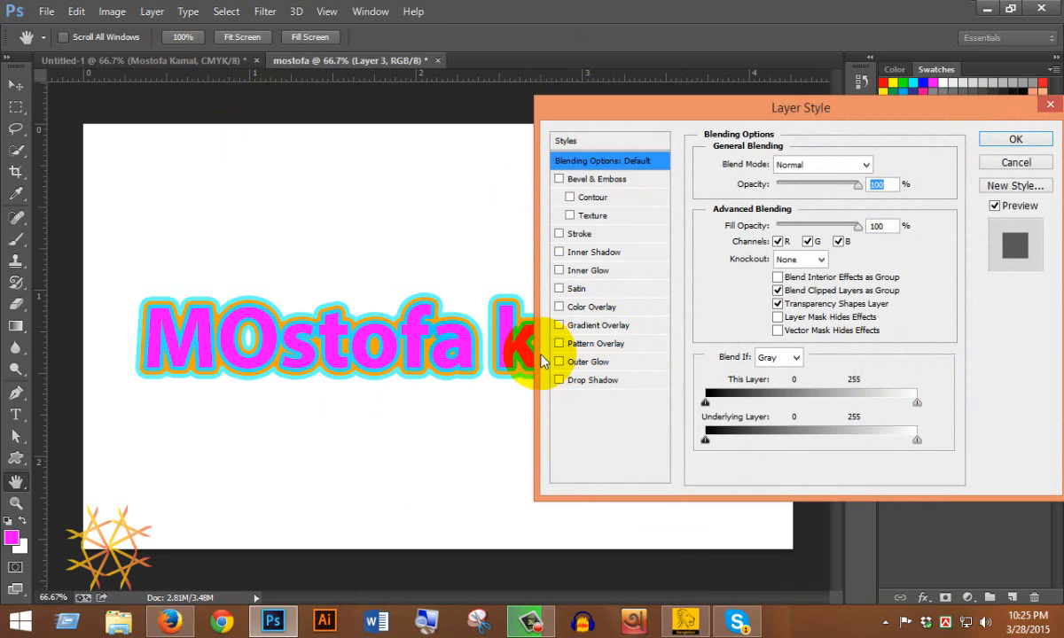
Add a 7 px black outside stroke to Layer 3.
left_click(580, 236)
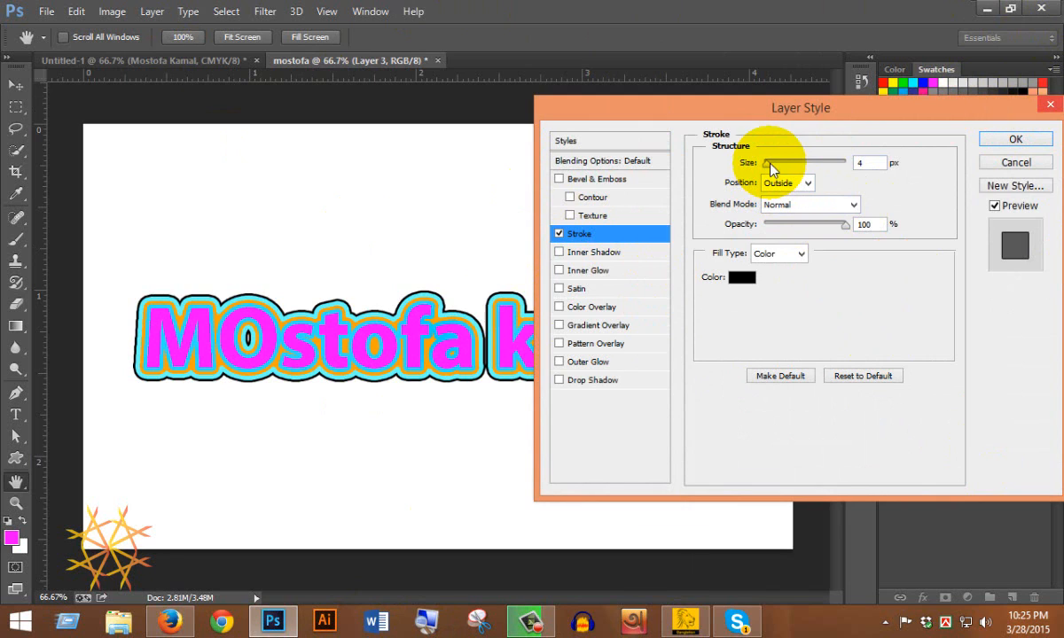
left_click_drag(770, 168, 771, 167)
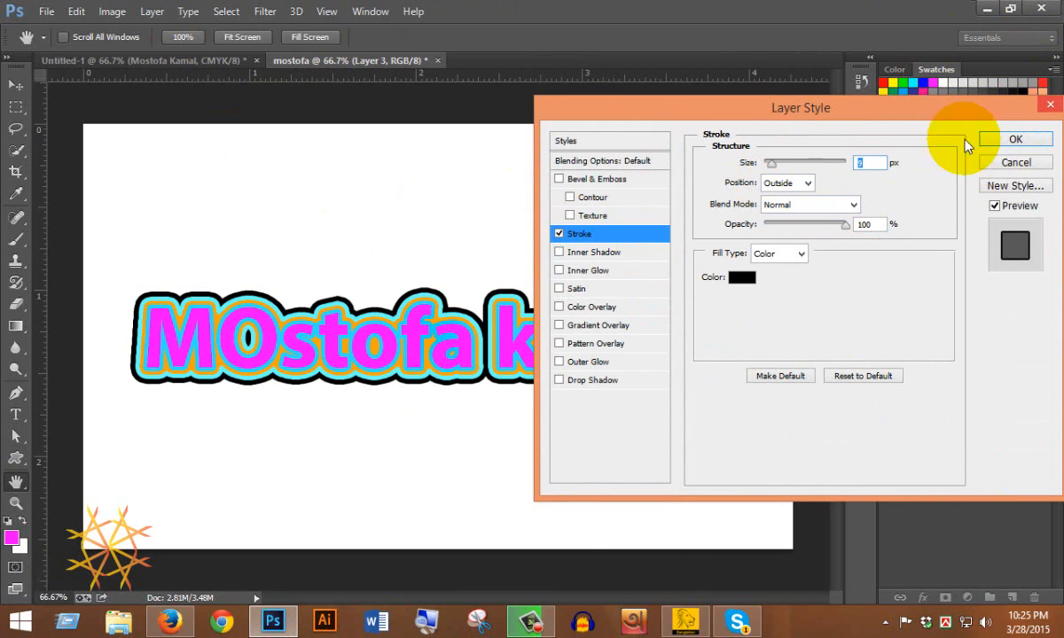
left_click(1016, 139)
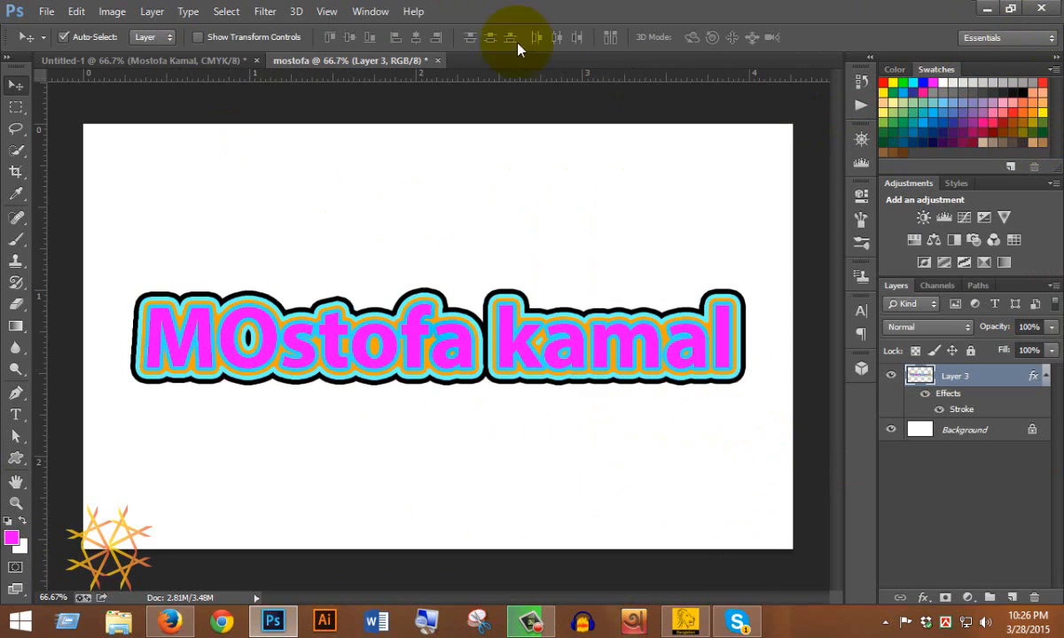
left_click(328, 321)
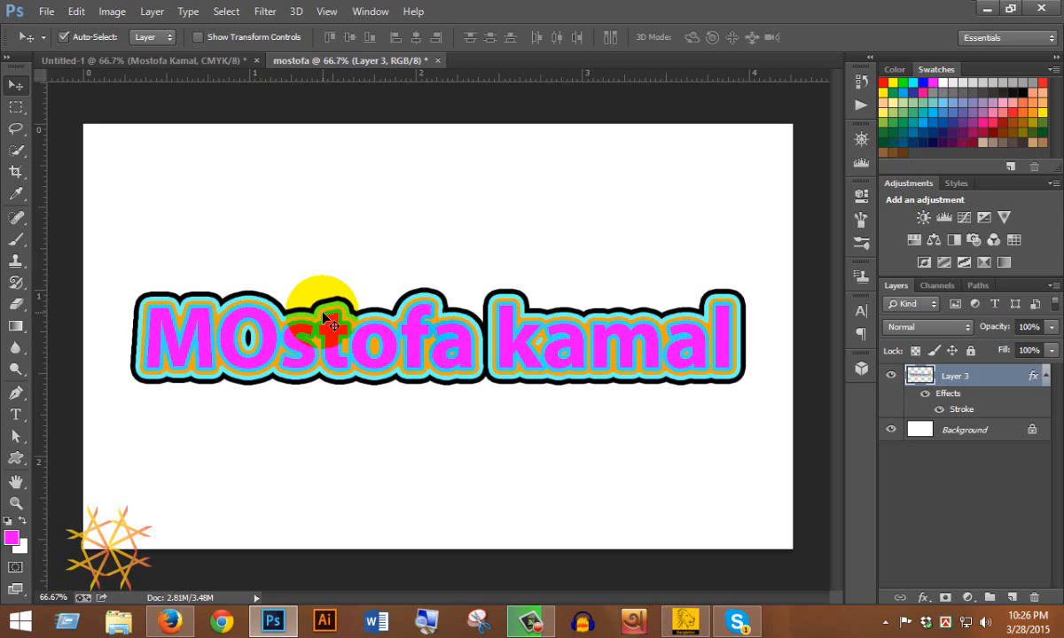
left_click(532, 623)
left_click(534, 624)
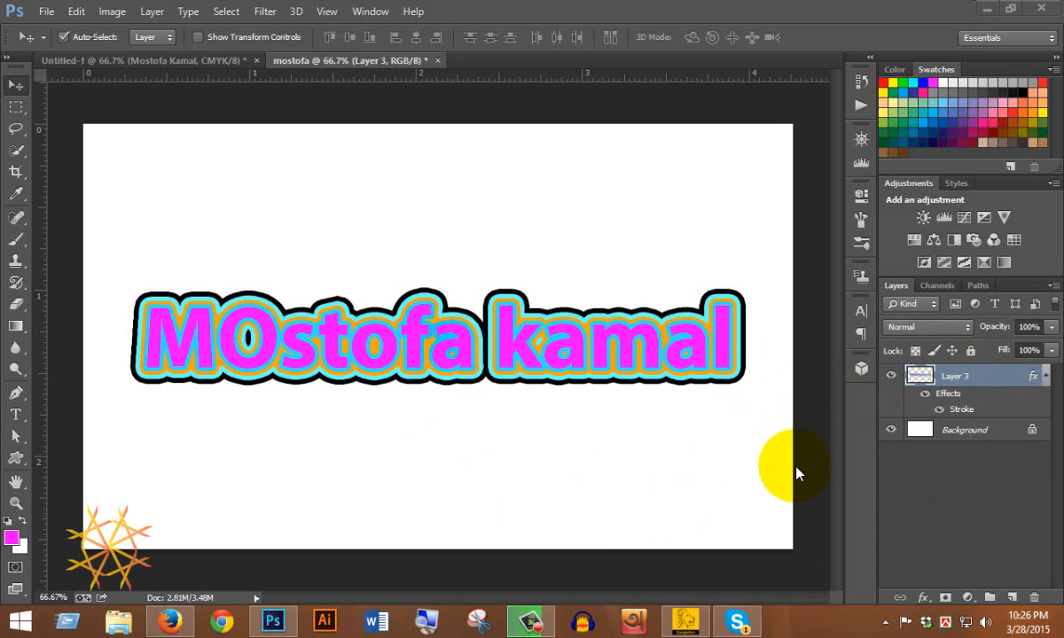
left_click(195, 60)
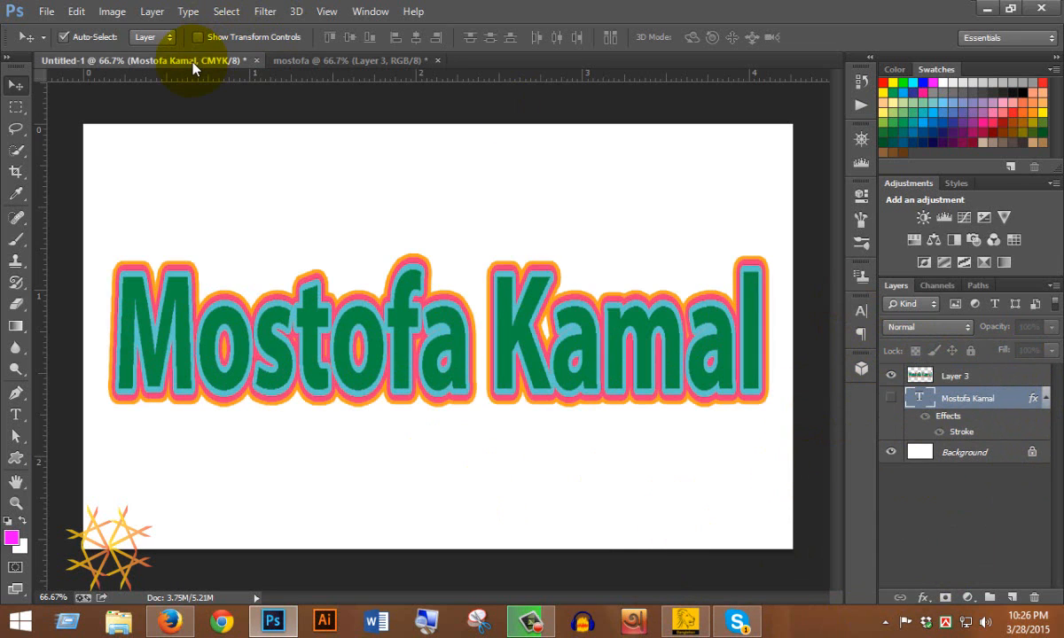
left_click(891, 376)
left_click(891, 399)
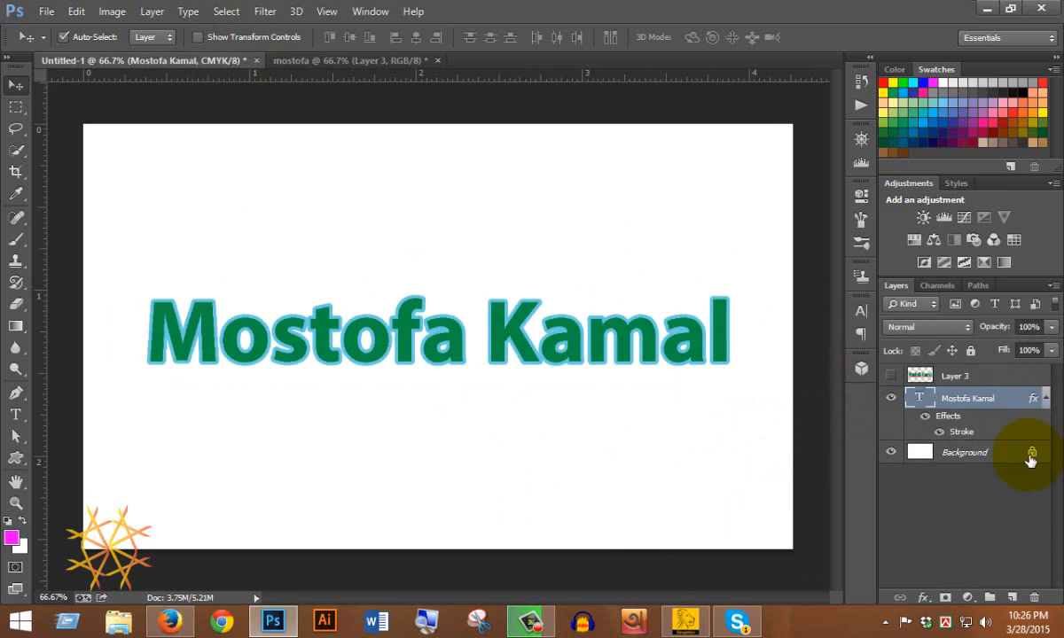
mouse_move(970, 401)
left_mouse_down()
mouse_move(993, 570)
mouse_move(1012, 596)
left_mouse_up()
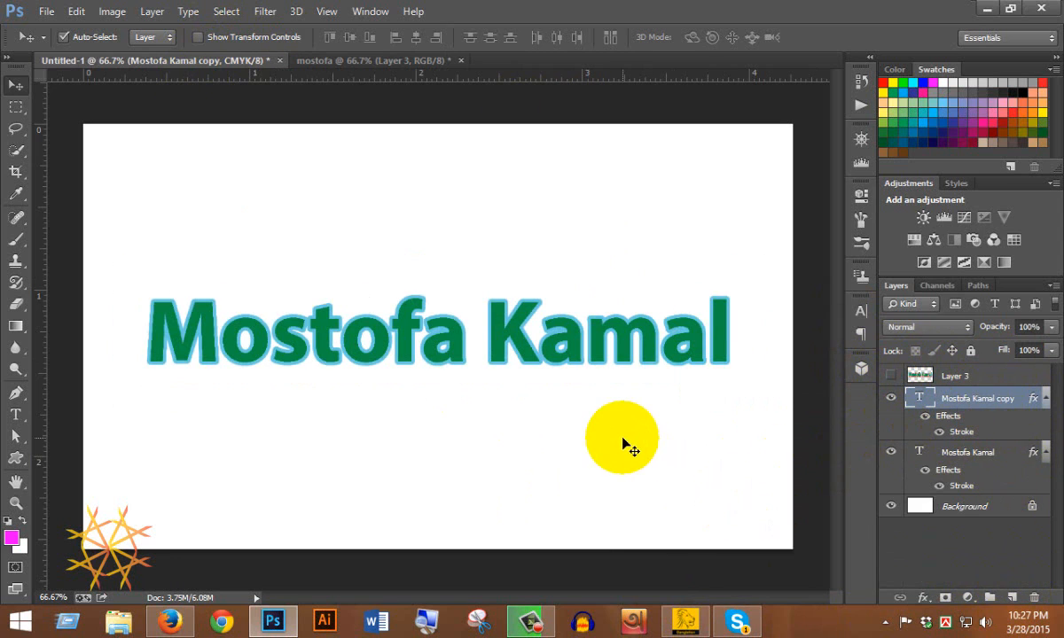
key("ctrl+t")
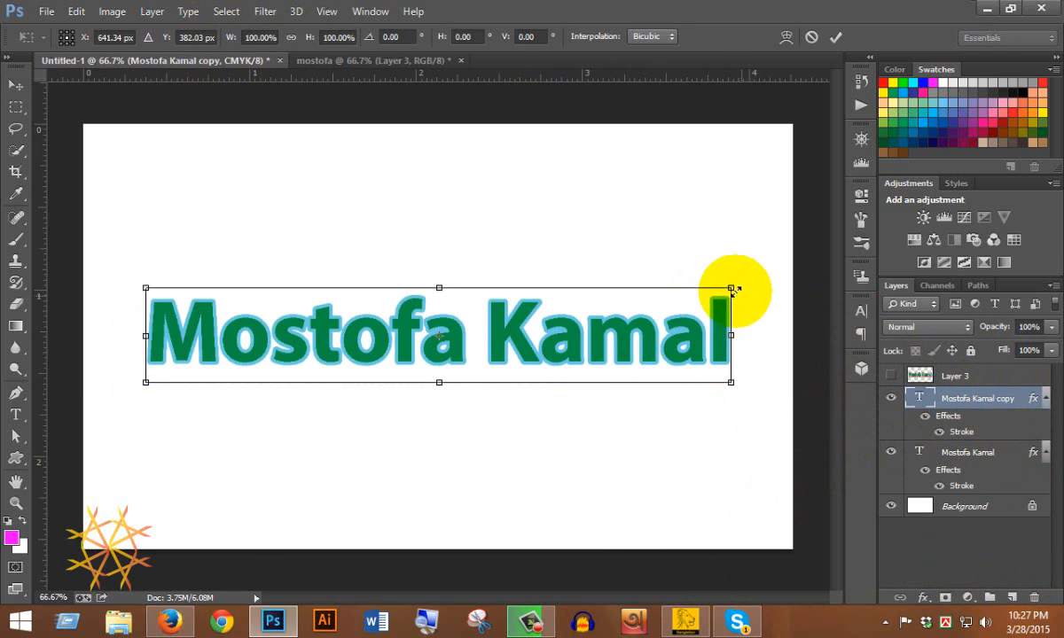
left_click_drag(732, 284, 726, 255)
left_click_drag(439, 288, 434, 284)
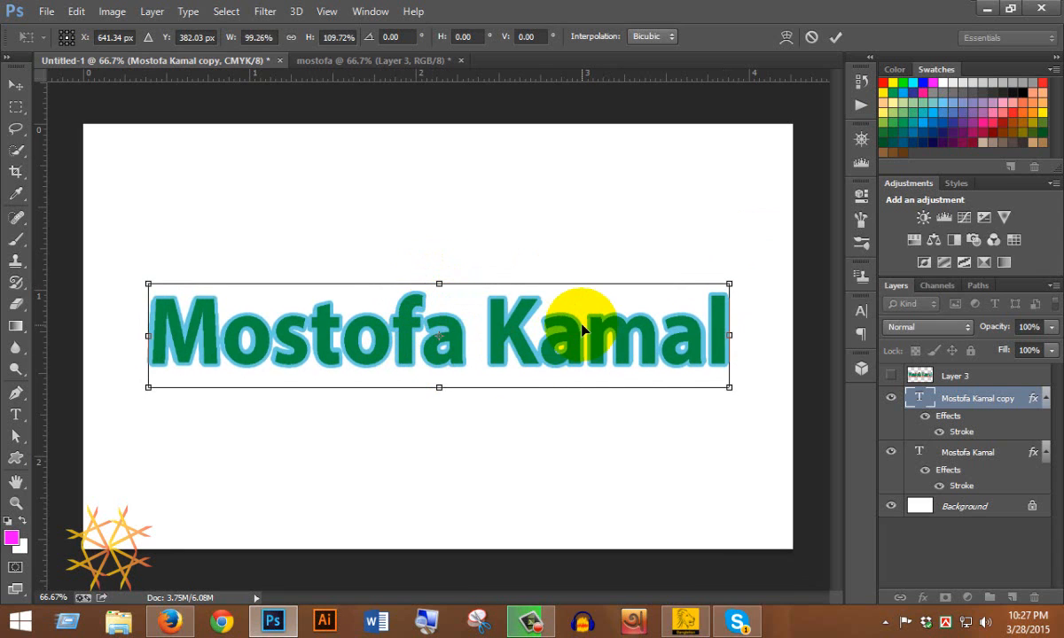
key("Return")
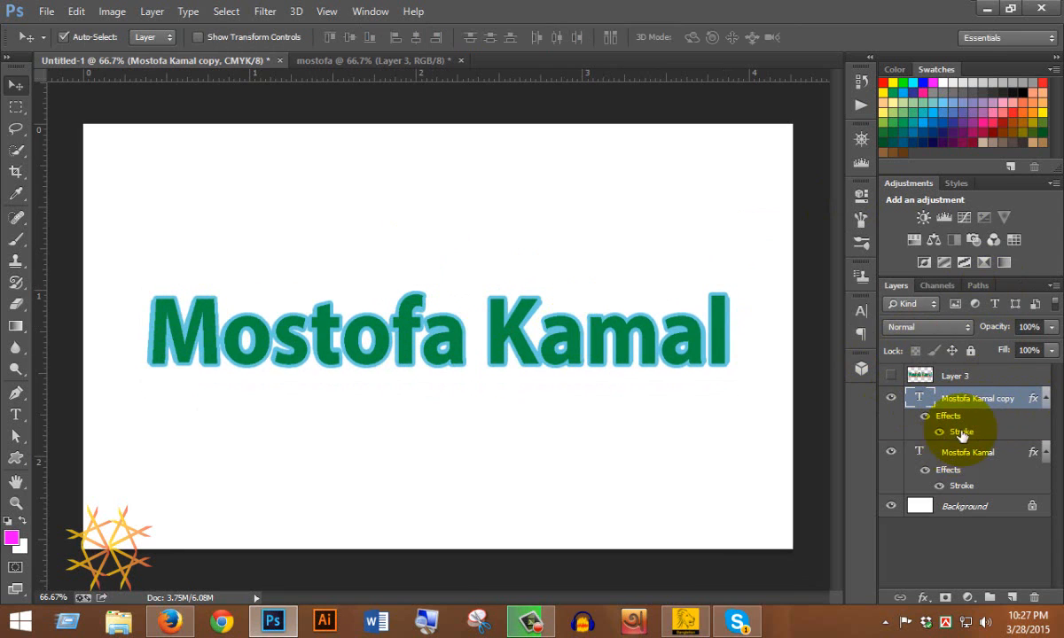
Change the copied text's stroke to red, 6 px Inside, with Multiply blend mode.
double_click(965, 433)
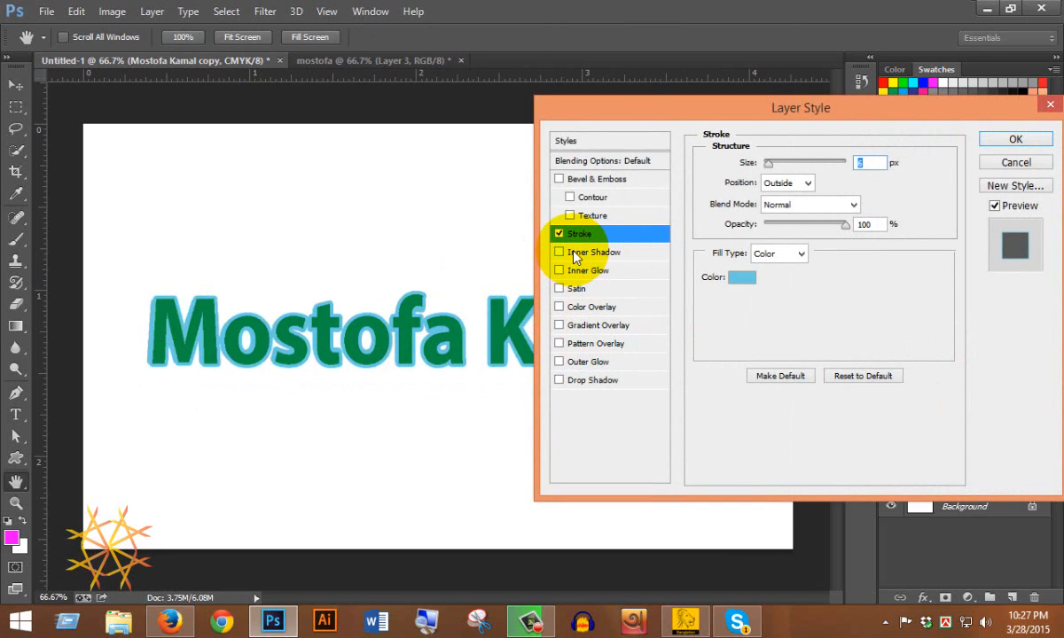
left_click(743, 278)
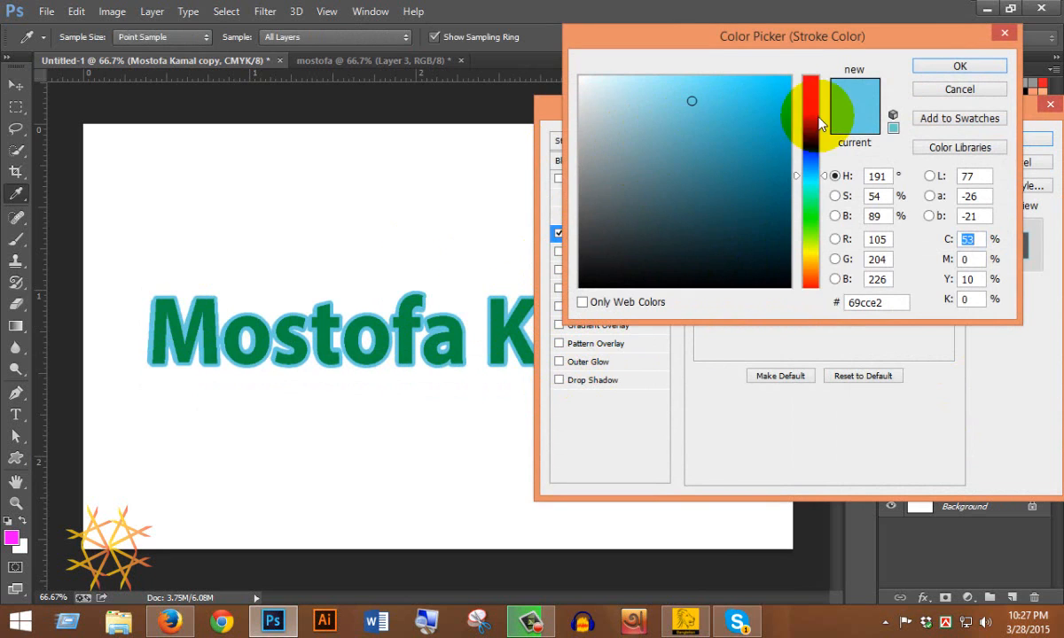
left_click_drag(812, 99, 791, 28)
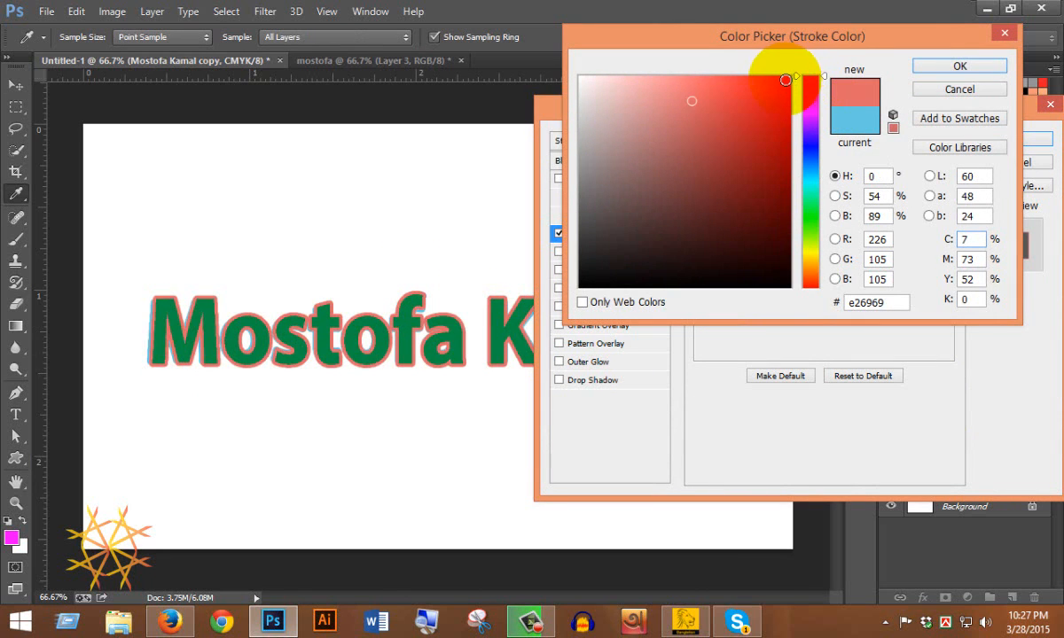
left_click(940, 67)
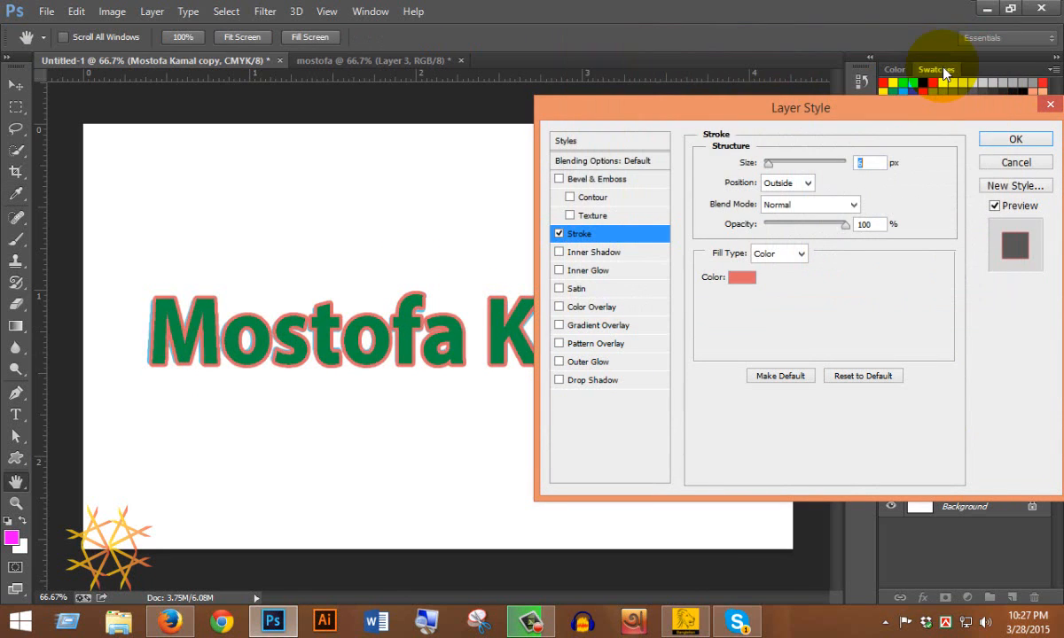
left_click(807, 182)
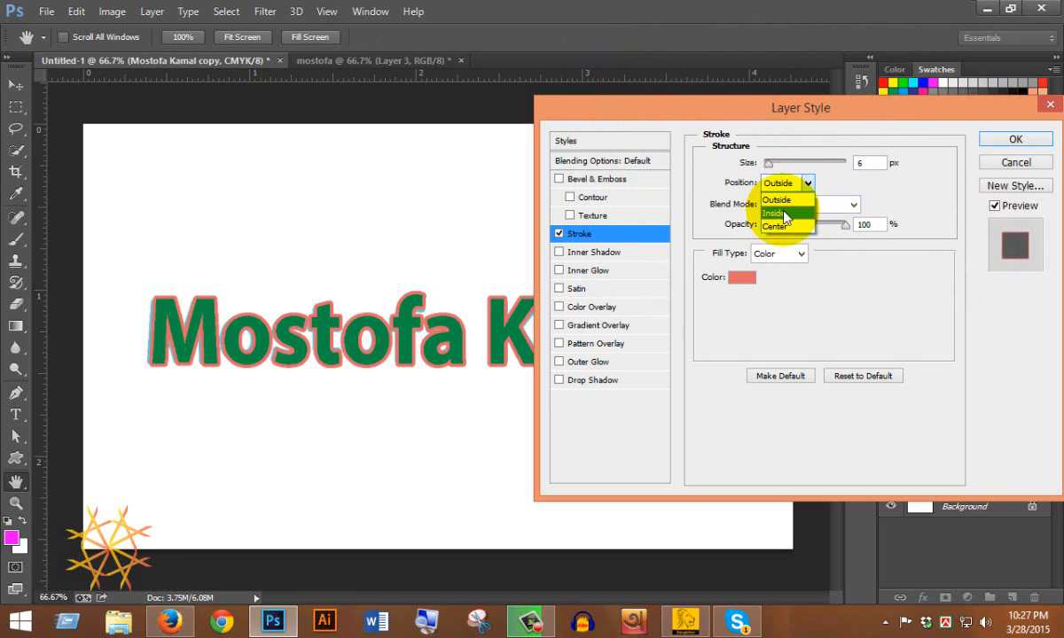
left_click(784, 214)
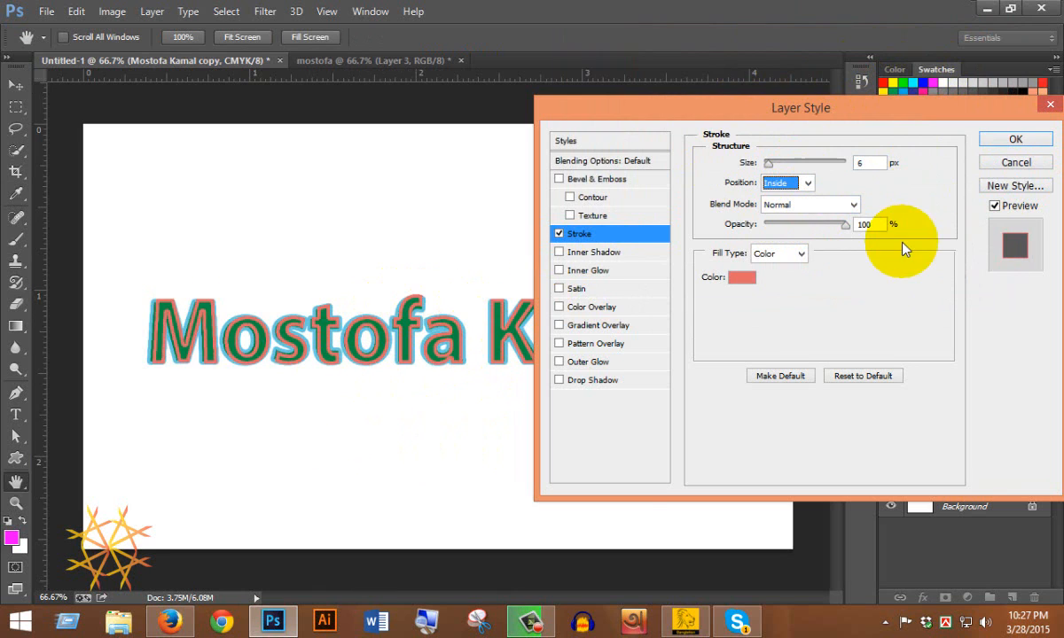
mouse_move(1004, 62)
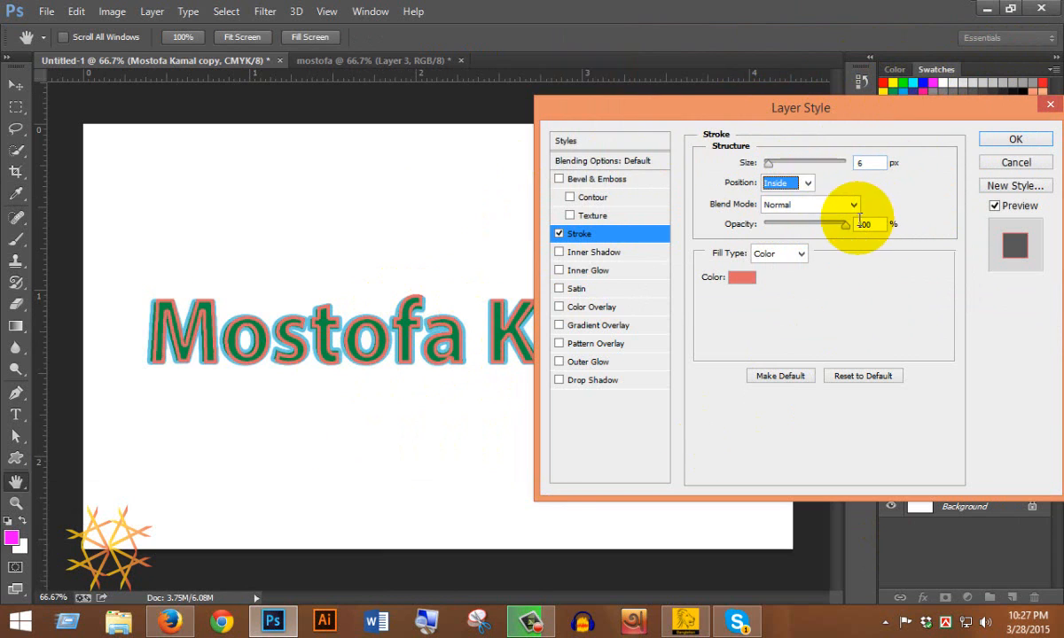
left_click(781, 204)
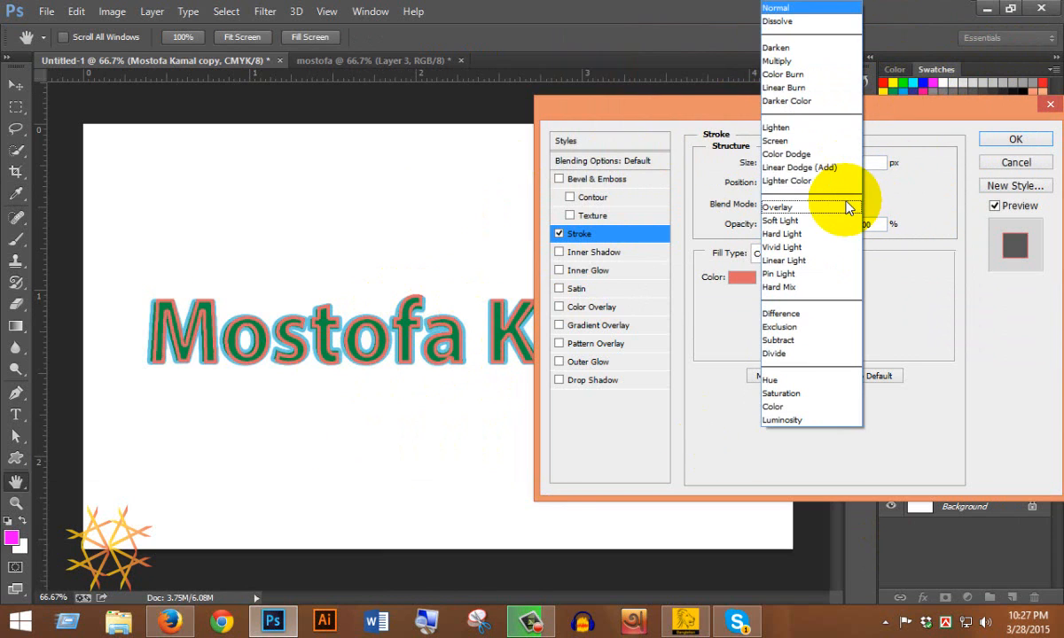
left_click(776, 61)
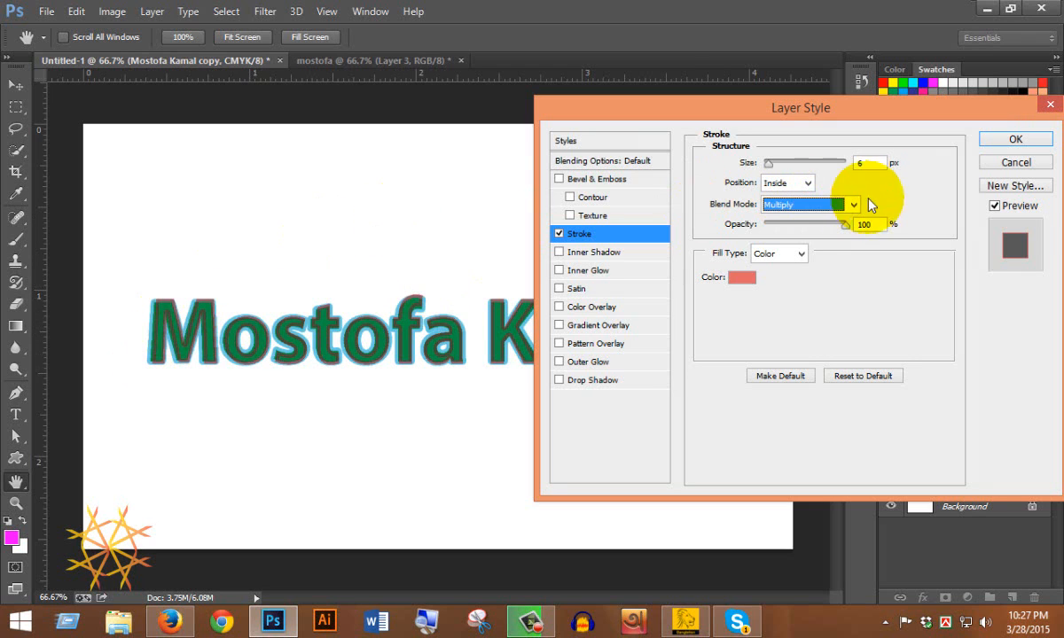
left_click(984, 139)
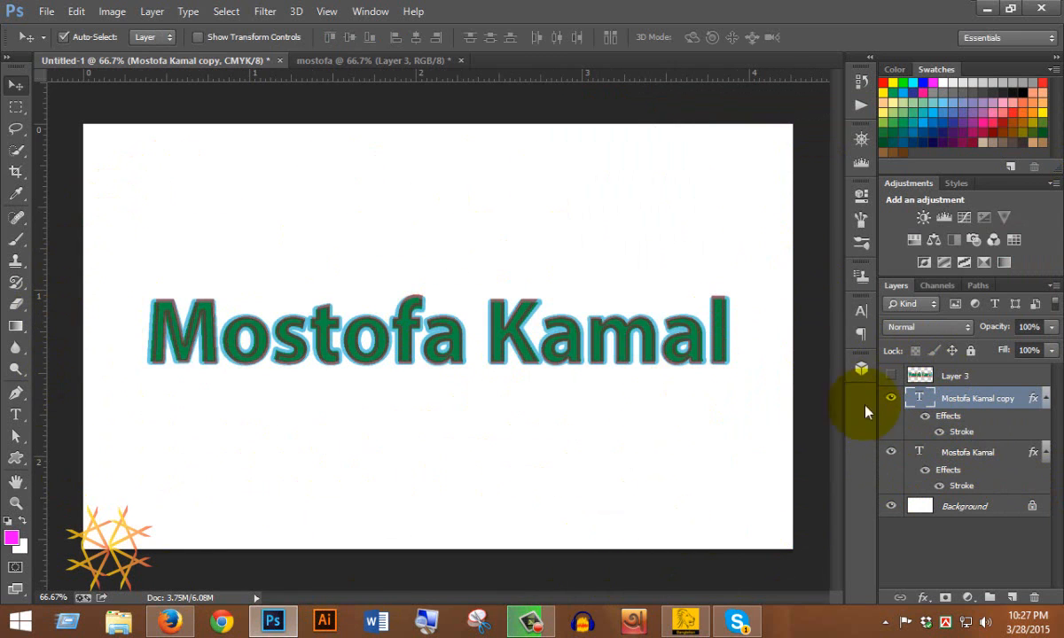
Compare both documents, zooming in on the green text's outlines in Untitled-1.
left_click(371, 60)
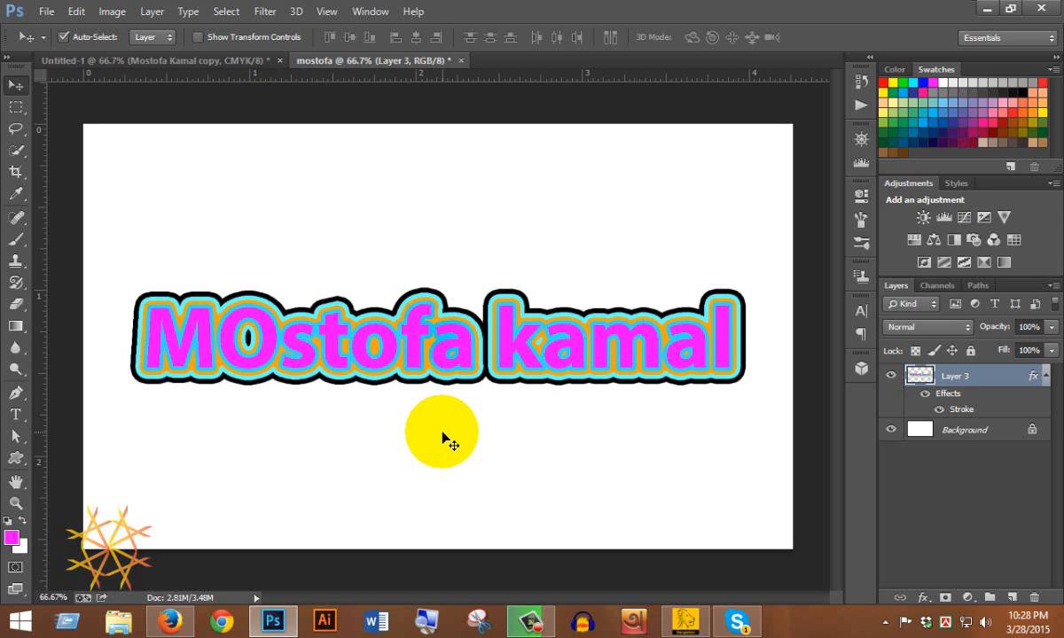
left_click(177, 62)
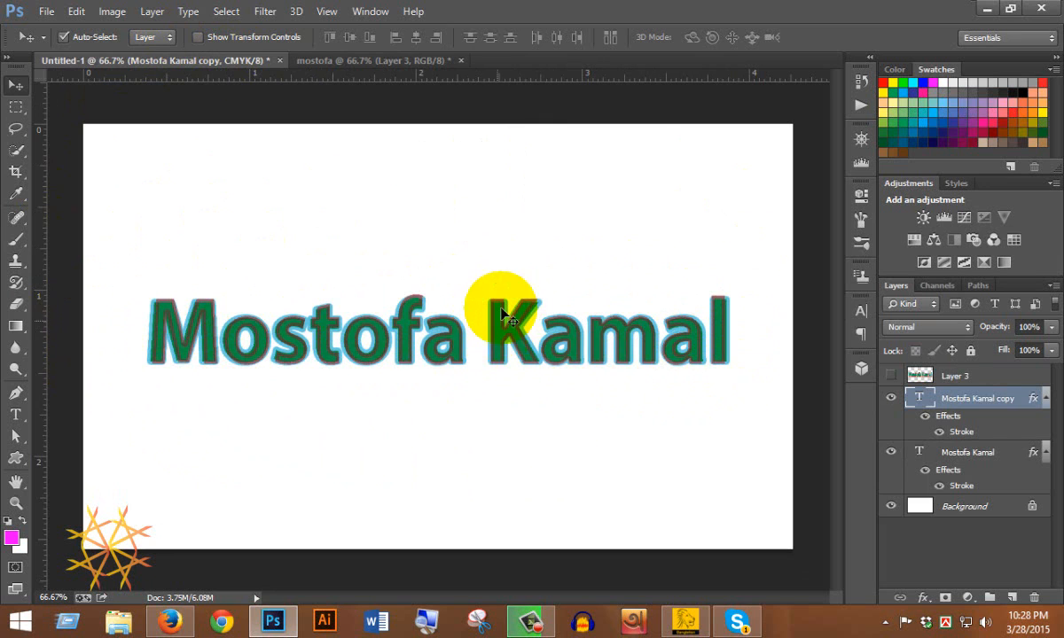
left_click(384, 300, "ctrl")
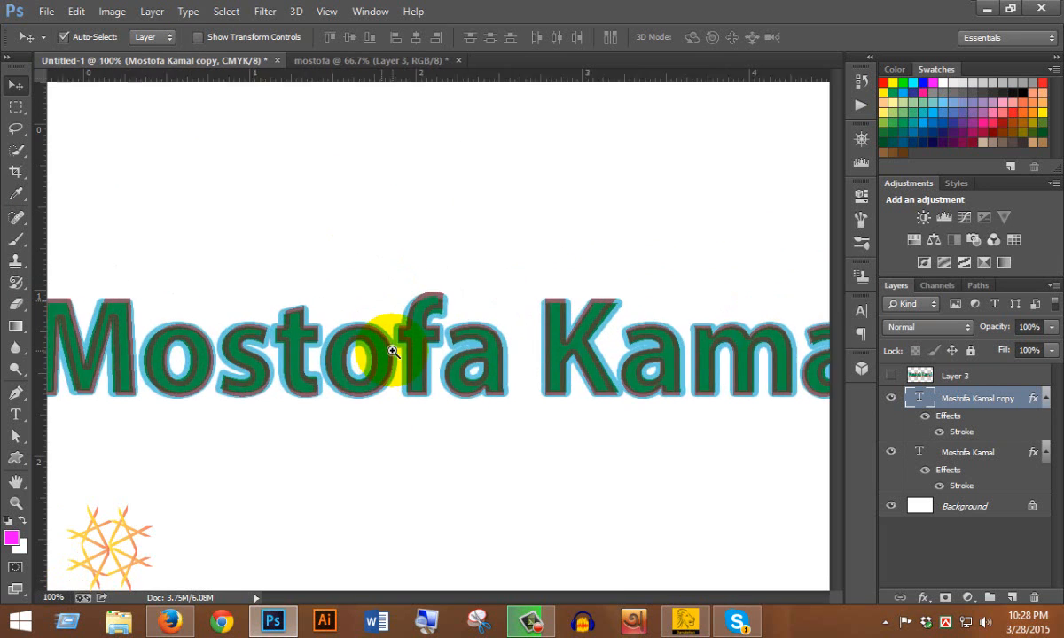
left_click(393, 352, "ctrl")
left_click(417, 344, "ctrl")
left_click(382, 323, "ctrl")
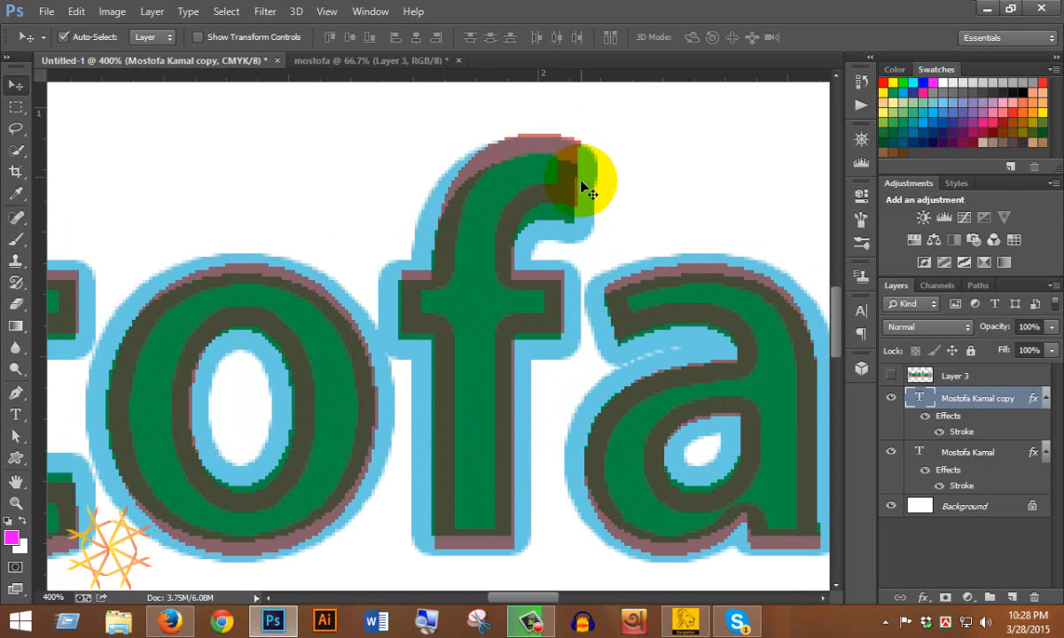
On the mostofa document, zoom in on the top of the f, then back out to the whole canvas.
left_click(387, 62)
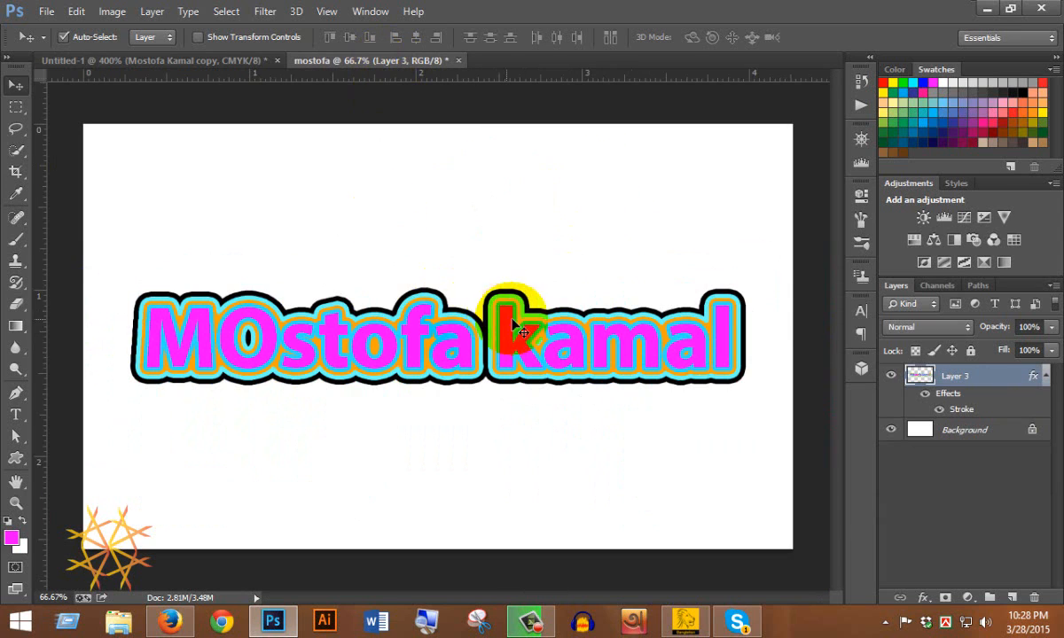
left_click(380, 297, "ctrl")
left_click(381, 297, "ctrl")
left_click(380, 297, "ctrl")
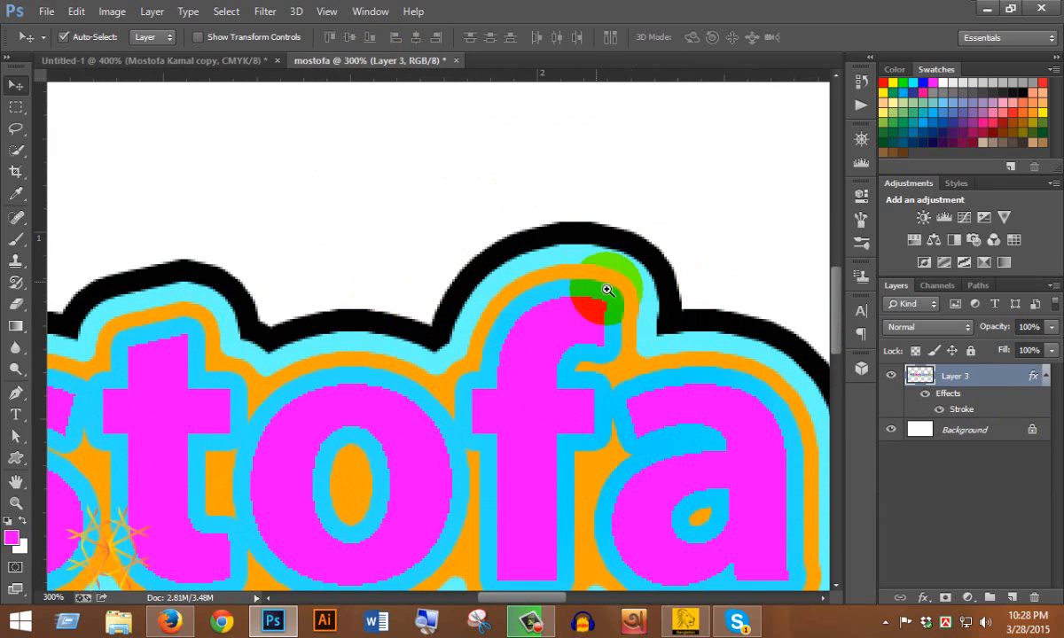
left_click(388, 424, "alt")
left_click(387, 424, "alt")
left_click(383, 426, "alt")
left_click(383, 427, "alt")
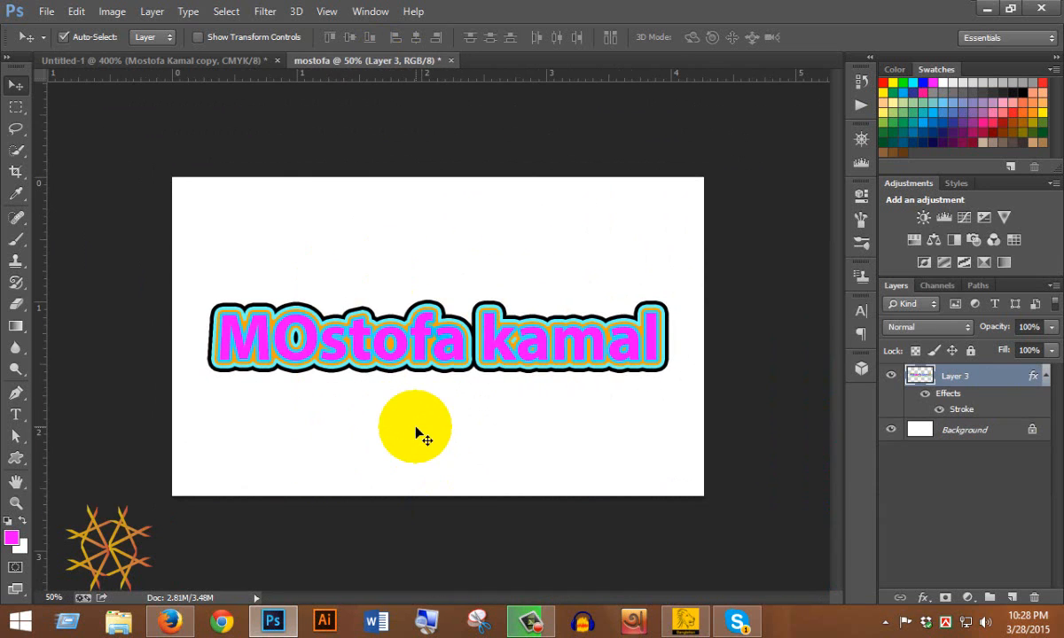